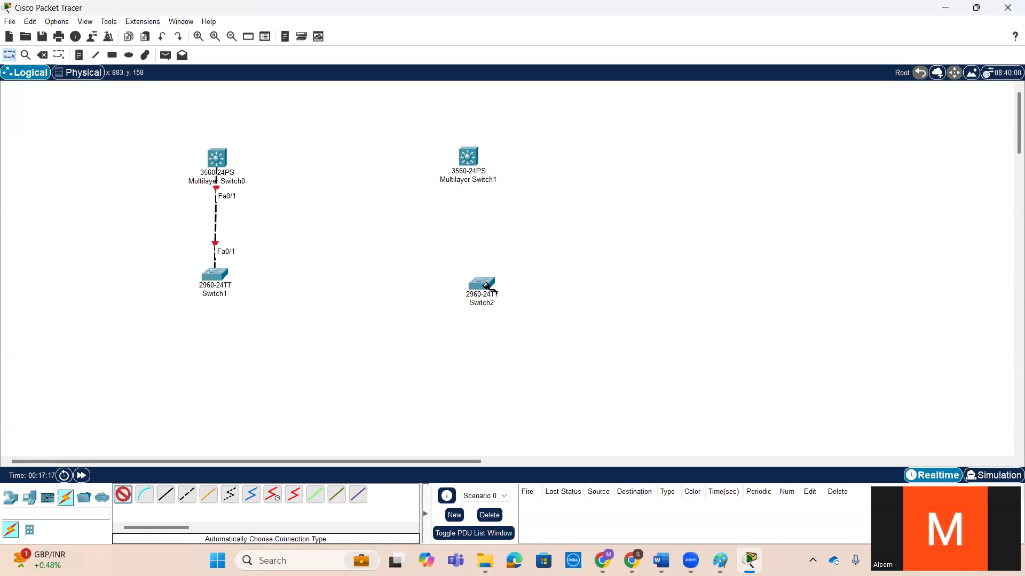
Connect Switch2 to Multilayer Switch1 and link the two multilayer switches together with automatically chosen cables
click(475, 159)
click(209, 177)
click(6, 55)
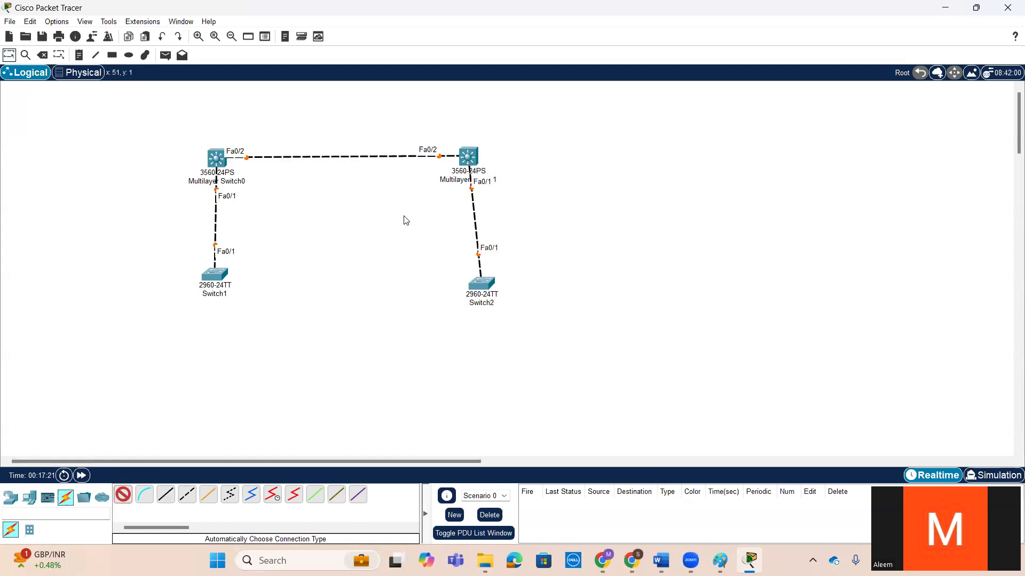
Straighten the layout of the switches and shift the whole topology toward the left edge of the workspace
drag(492, 295, 501, 272)
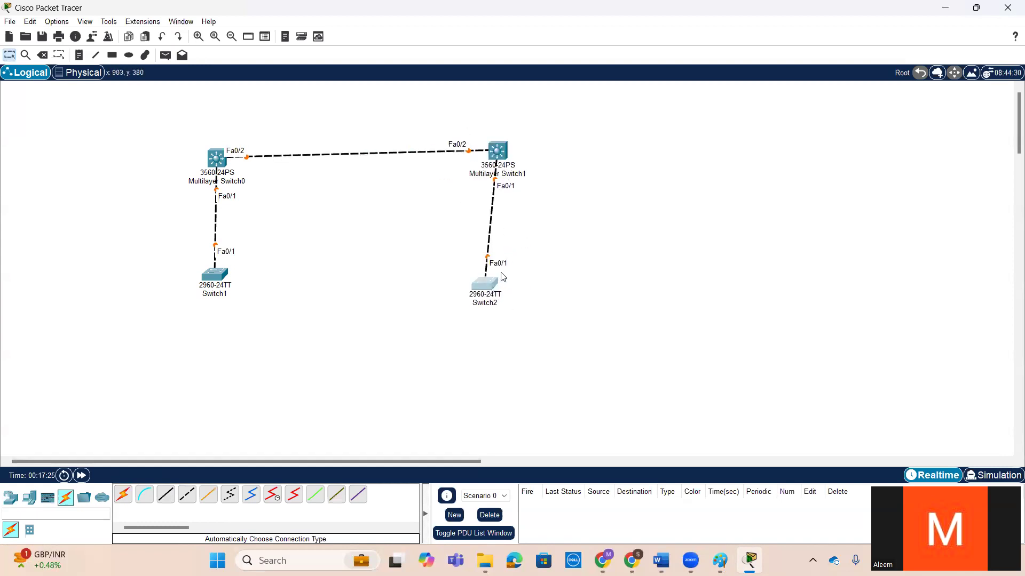
drag(220, 159, 219, 154)
click(220, 154)
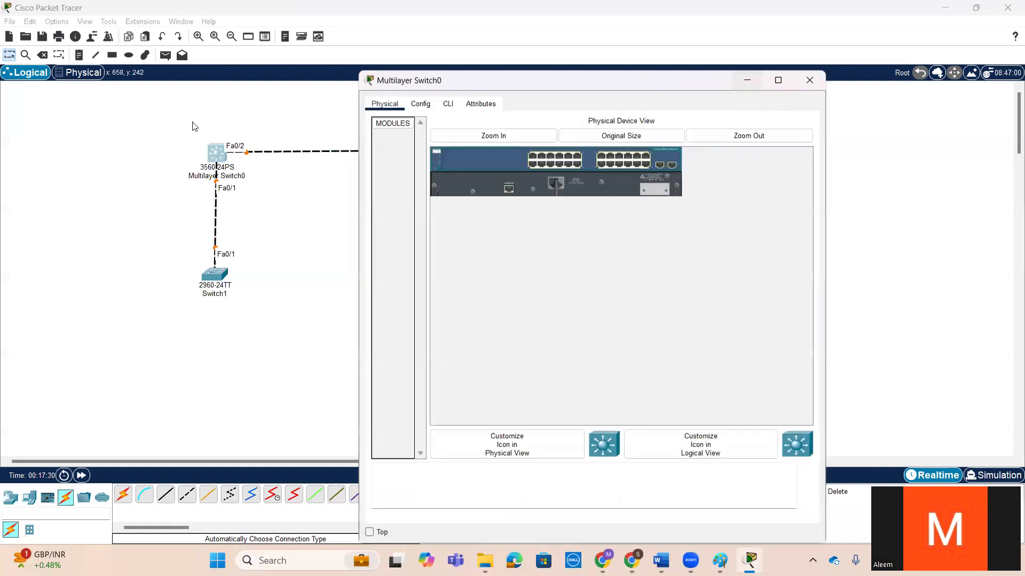
click(810, 80)
key(ctrl+a)
drag(336, 167, 170, 177)
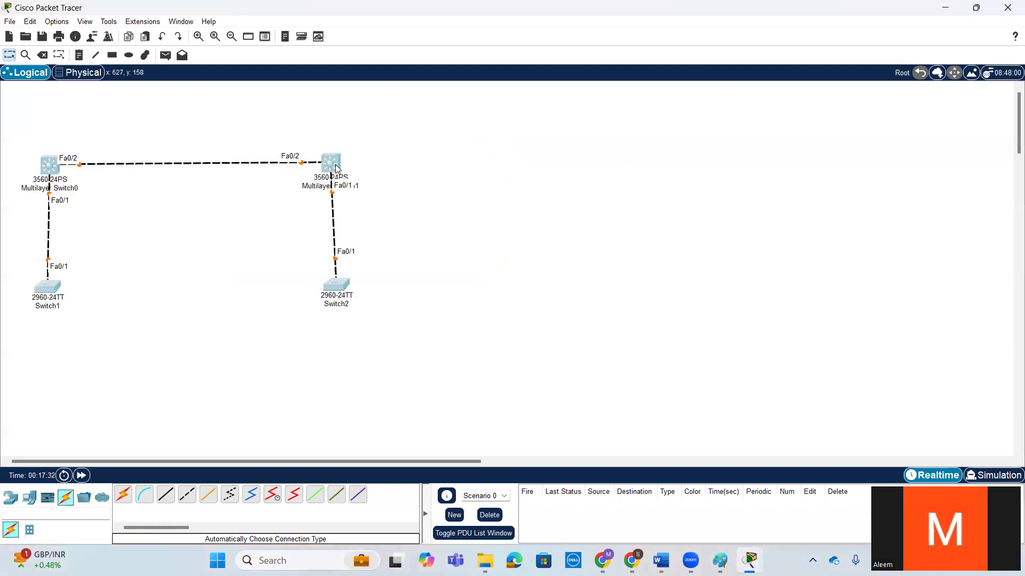
Open the command line of Multilayer Switch0 and answer no to the initial configuration dialog
click(51, 166)
click(448, 105)
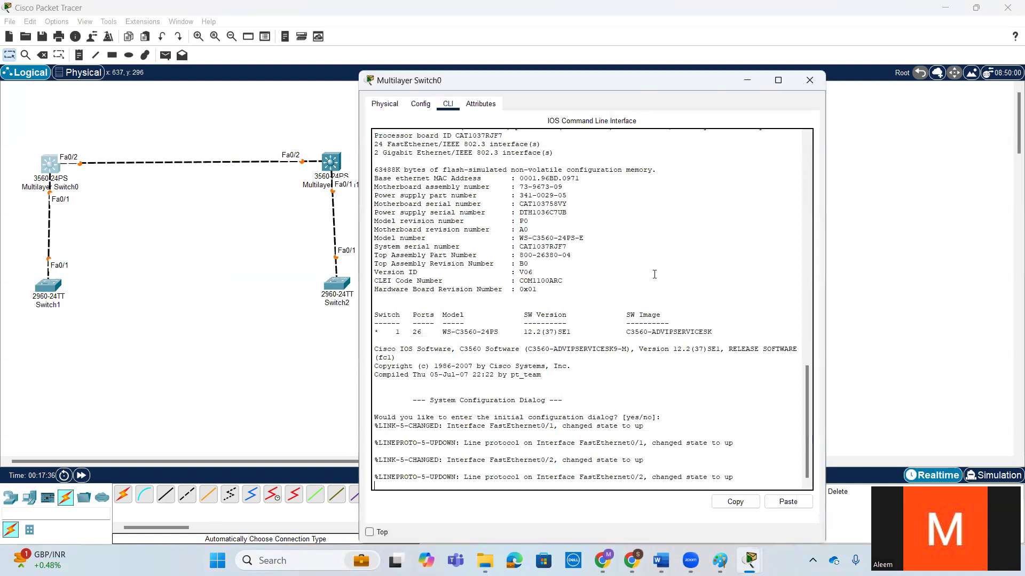
key(Return)
key(Return)
key(Return)
key(Return)
text(n)
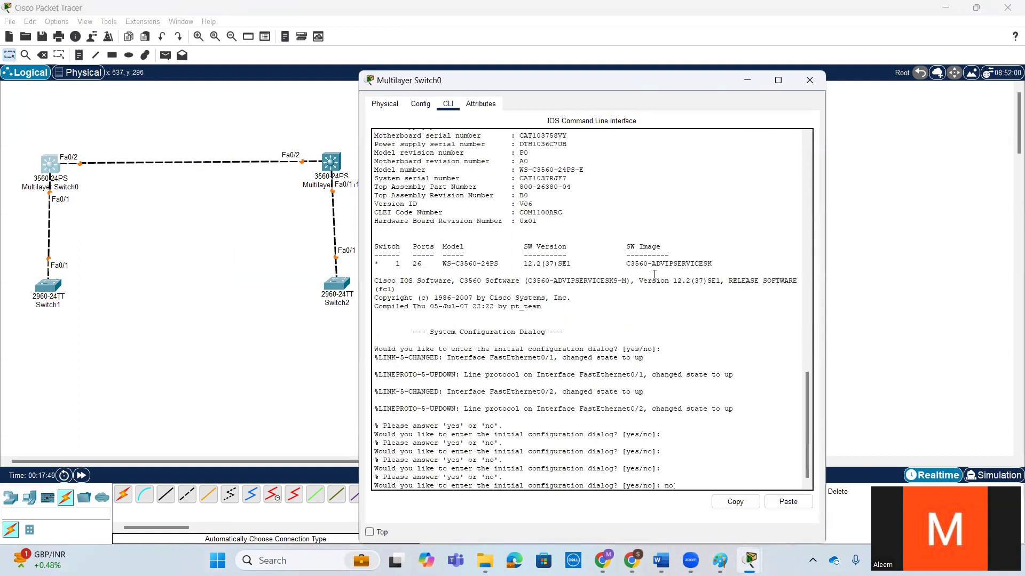
text(o)
key(Return)
key(Return)
key(Return)
key(Return)
Enter privileged mode on Multilayer Switch0 with the en command
text(en)
key(Return)
key(Return)
key(Return)
key(Return)
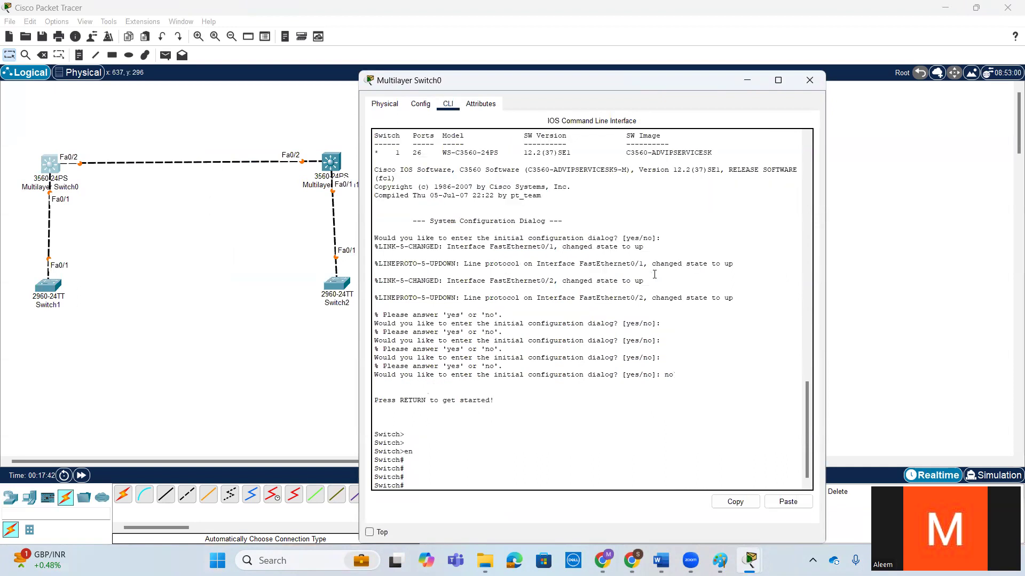
key(Return)
text(con)
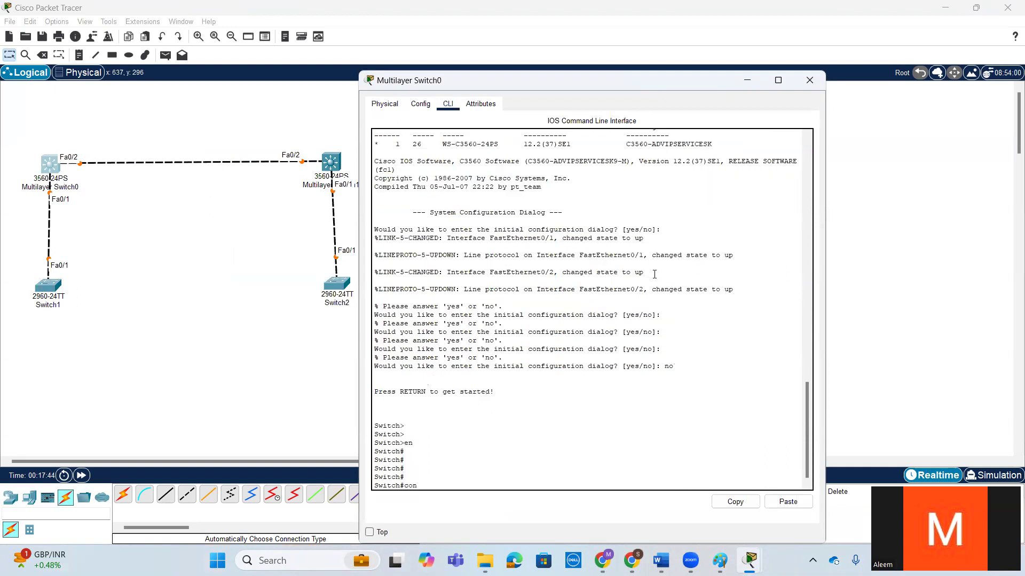
text(f t)
key(Return)
key(Return)
key(Return)
key(Return)
key(Return)
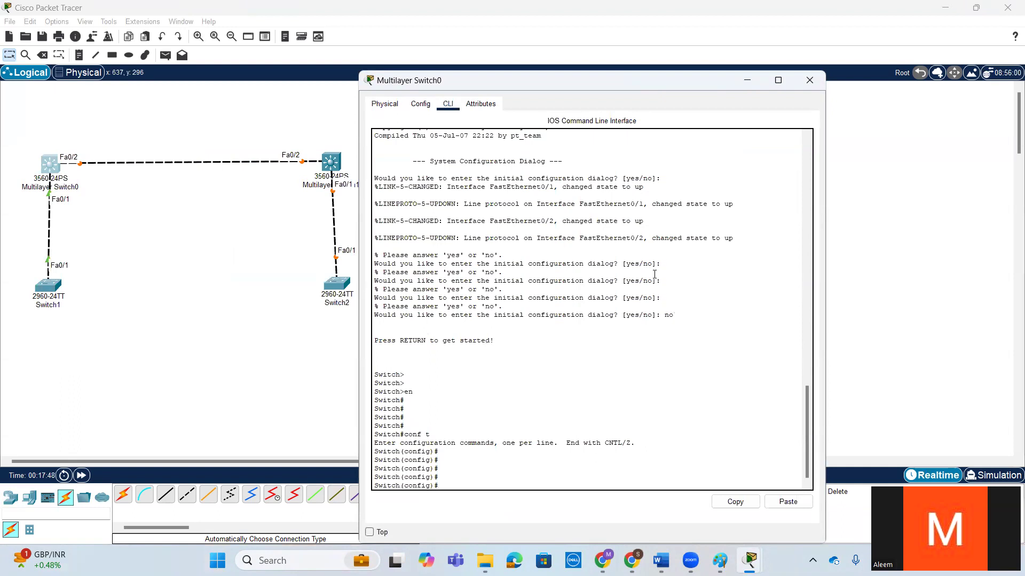
text(in)
key(Tab)
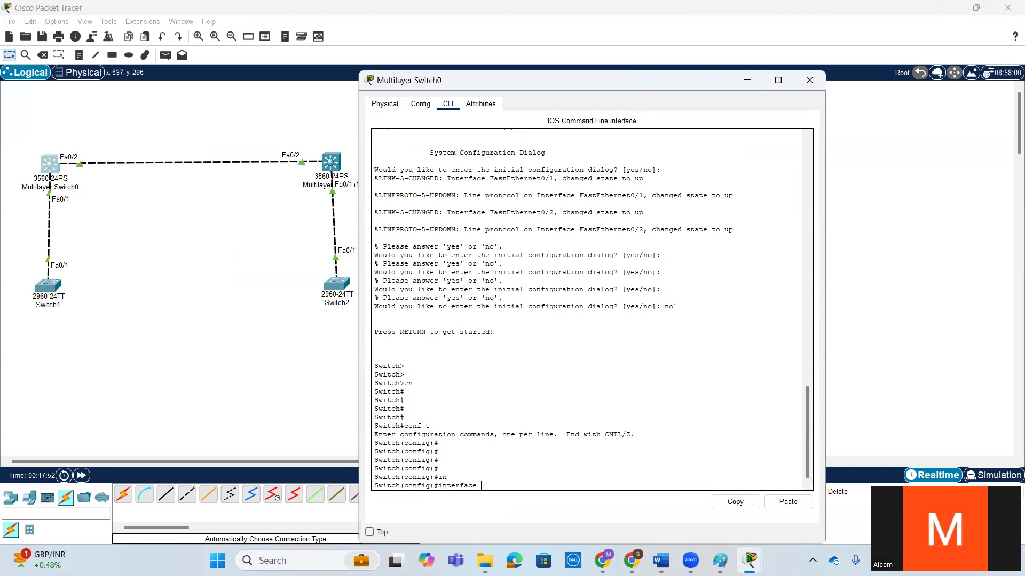
text(f)
key(Tab)
text(0/2)
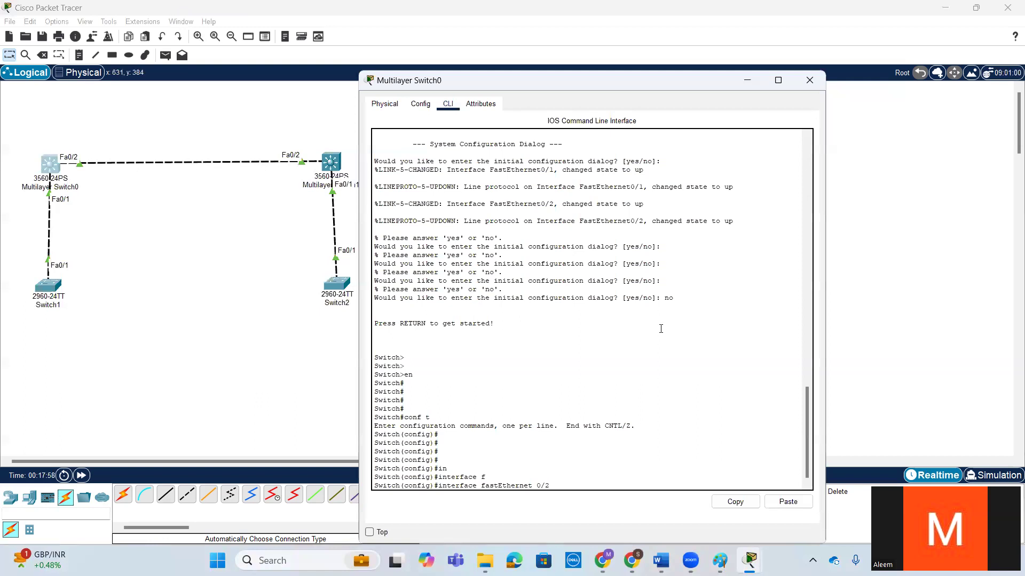
key(Return)
key(Return)
key(Return)
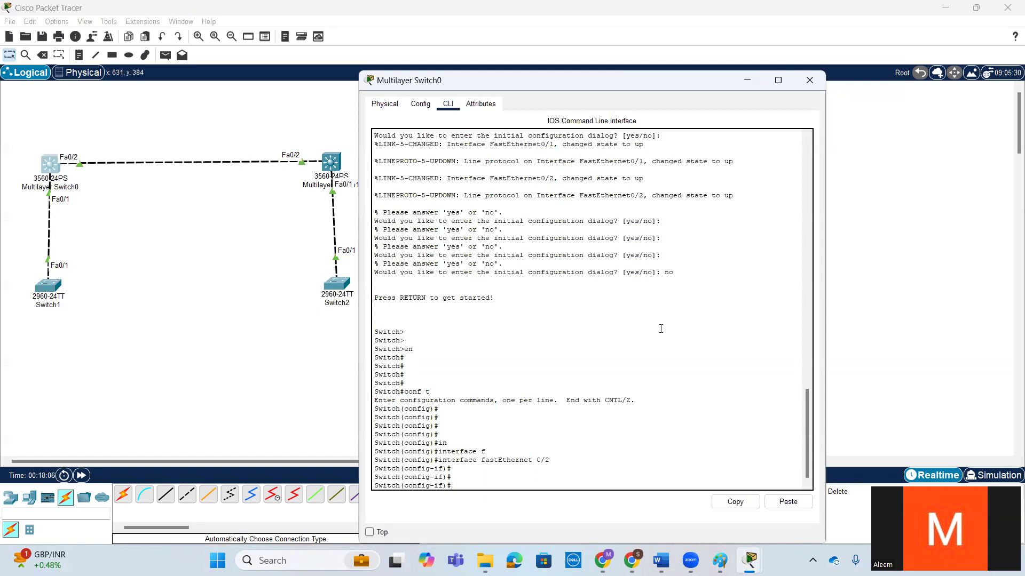
key(ctrl+z)
key(Return)
key(Return)
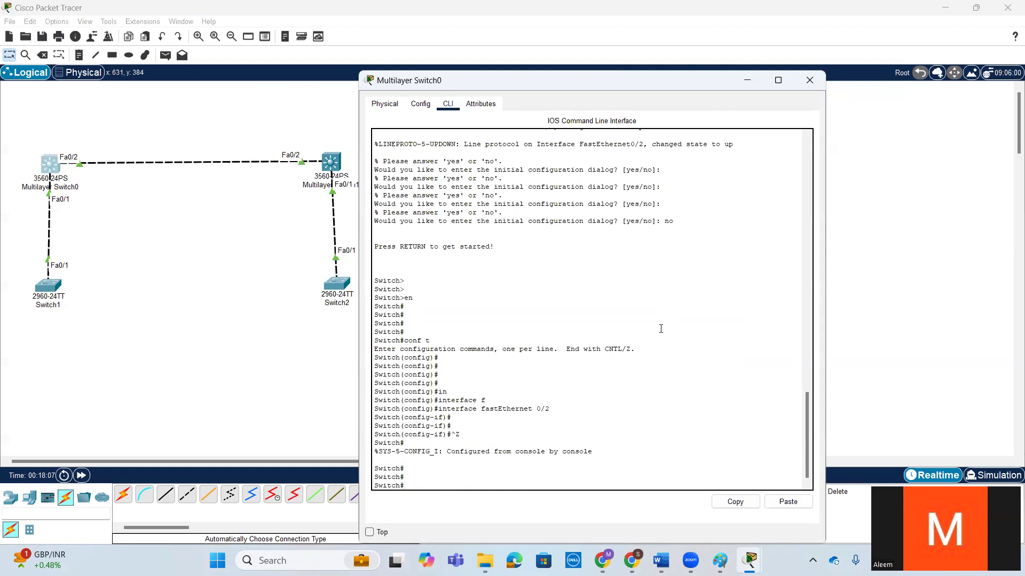
Run show interfaces fastEthernet 0/2 switchport on Multilayer Switch0 and examine the port's modes and trunking settings
text(sh)
key(Tab)
text(in)
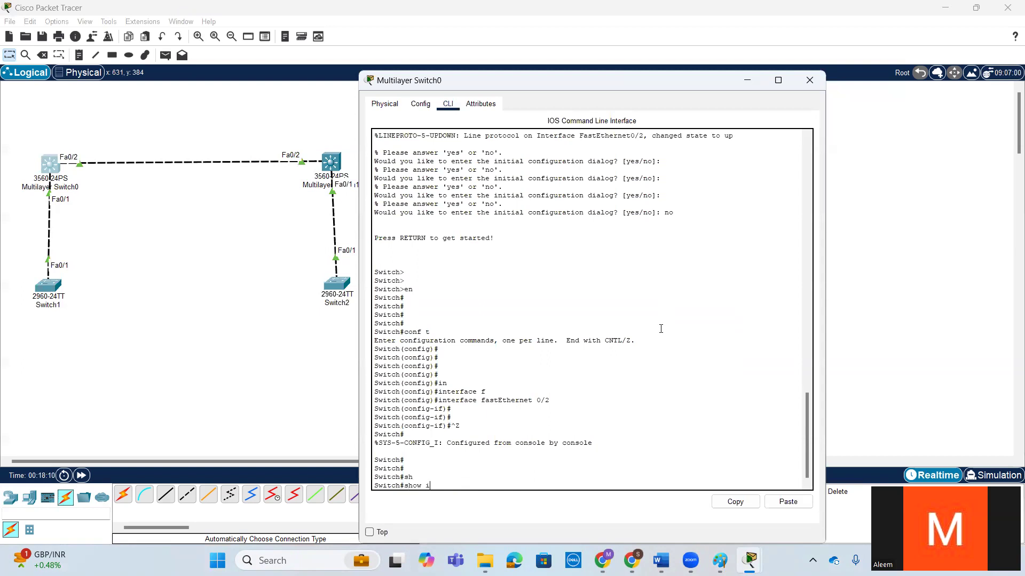
key(Tab)
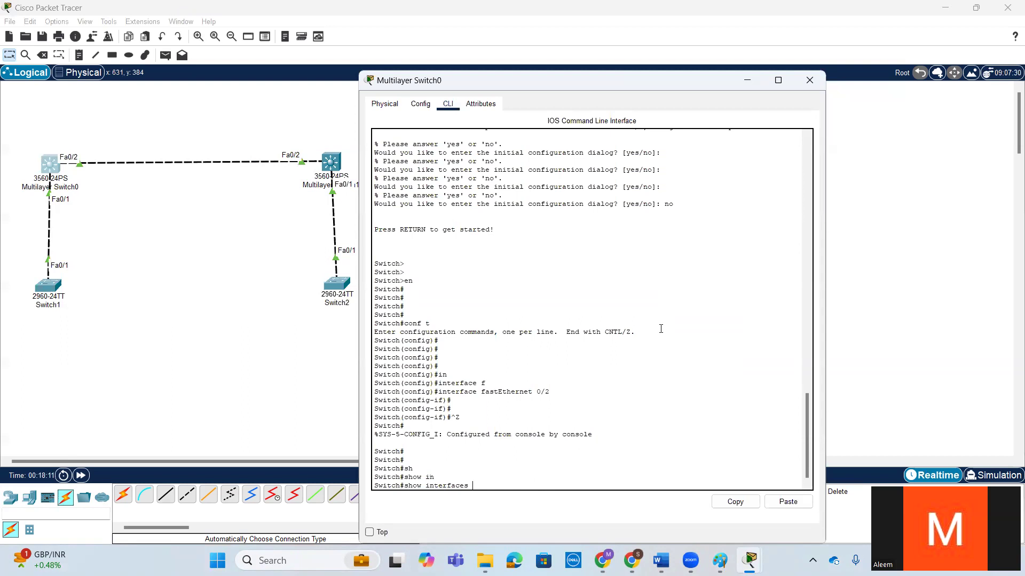
text(f)
key(Tab)
text(0/2)
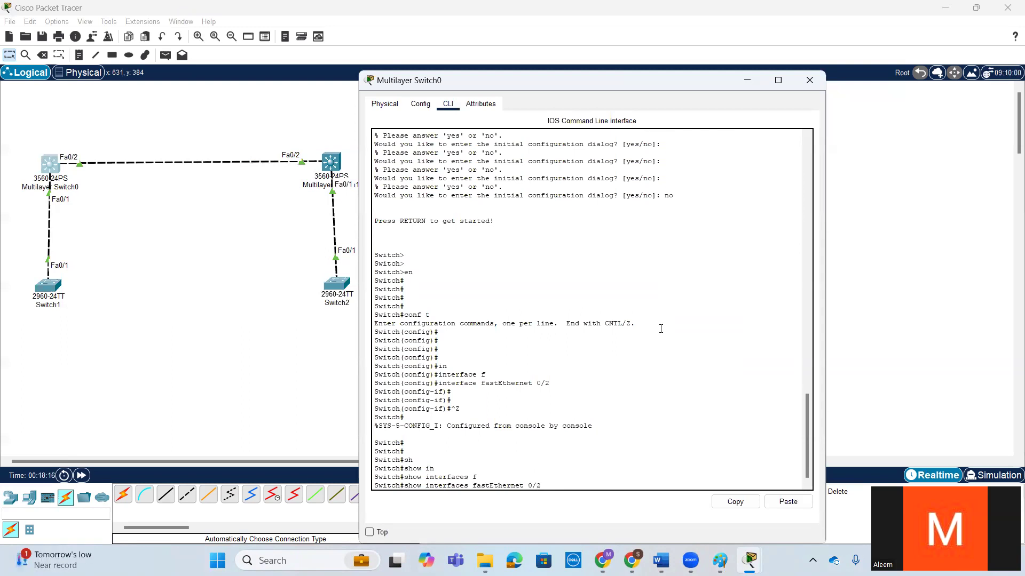
text( sw)
key(Tab)
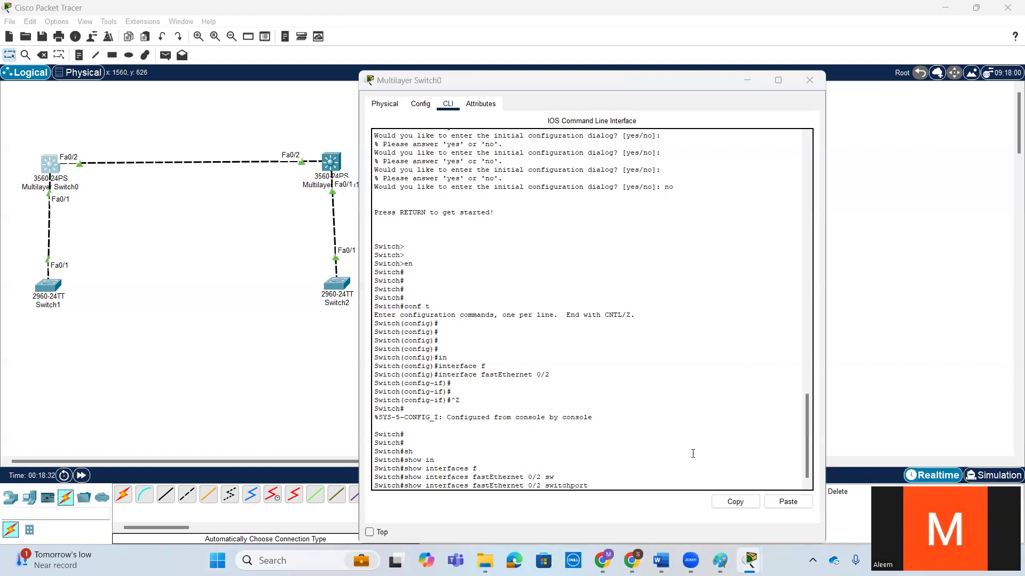
drag(590, 486, 374, 487)
key(Return)
key(space)
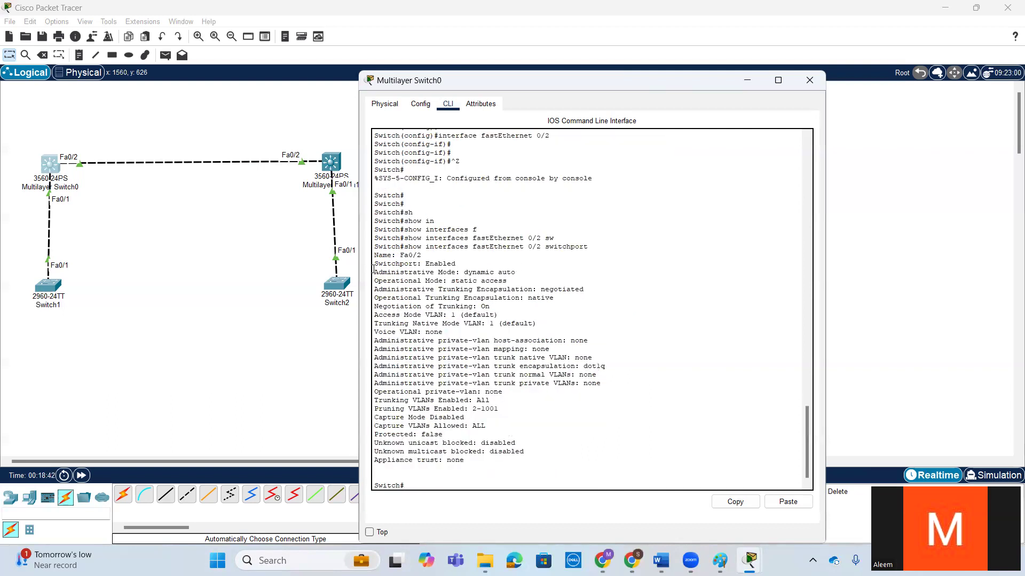
drag(374, 250, 446, 402)
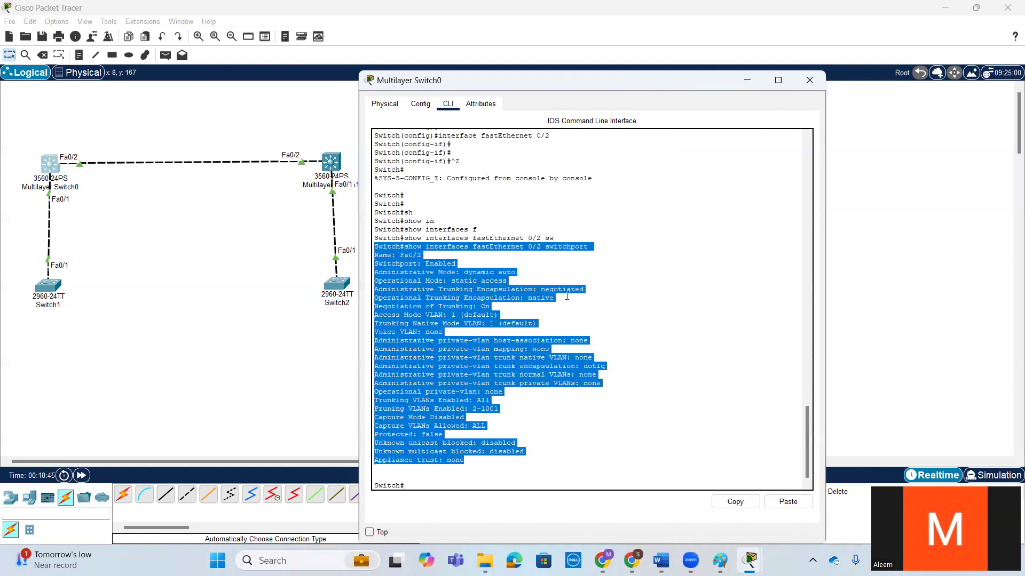
click(585, 246)
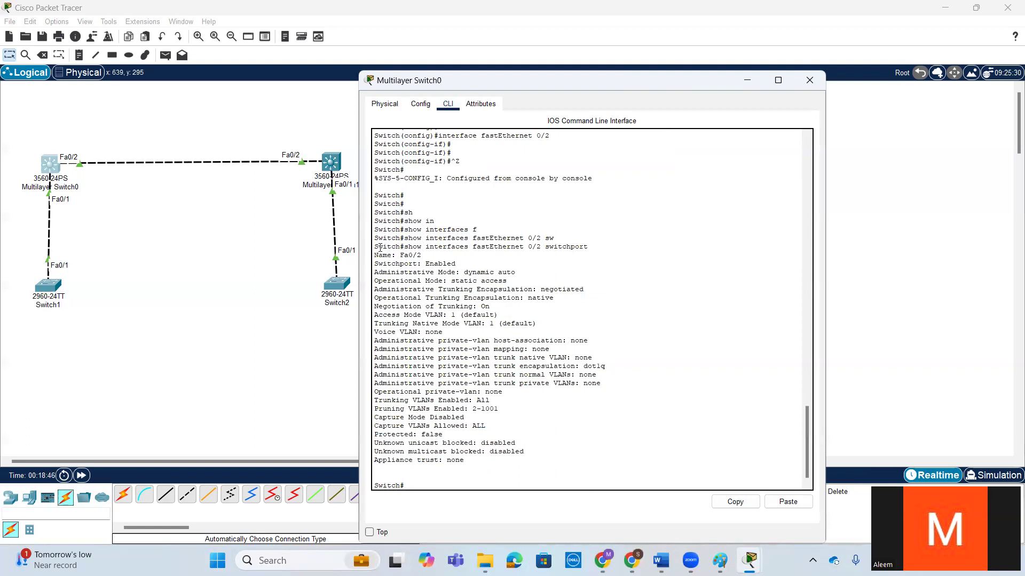
drag(374, 247, 588, 246)
click(597, 360)
Enter global configuration mode on Multilayer Switch0 with conf t
key(Return)
key(Return)
key(Return)
text(conf t)
key(Return)
key(Return)
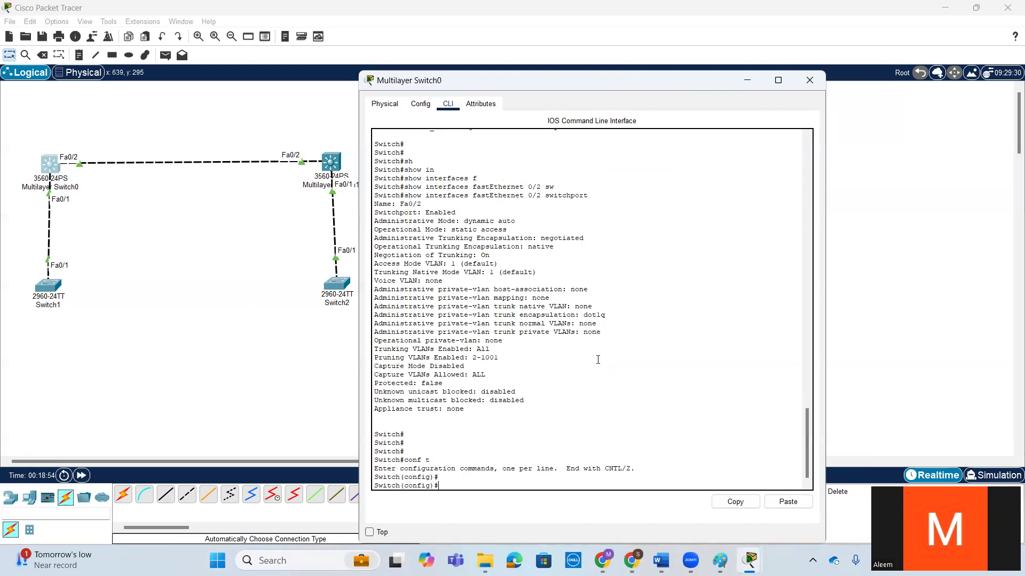
Enter interface configuration for fastEthernet 0/2 on Multilayer Switch0
text(in)
key(Tab)
text(f)
key(Tab)
text(0/2)
key(Return)
key(Return)
key(Return)
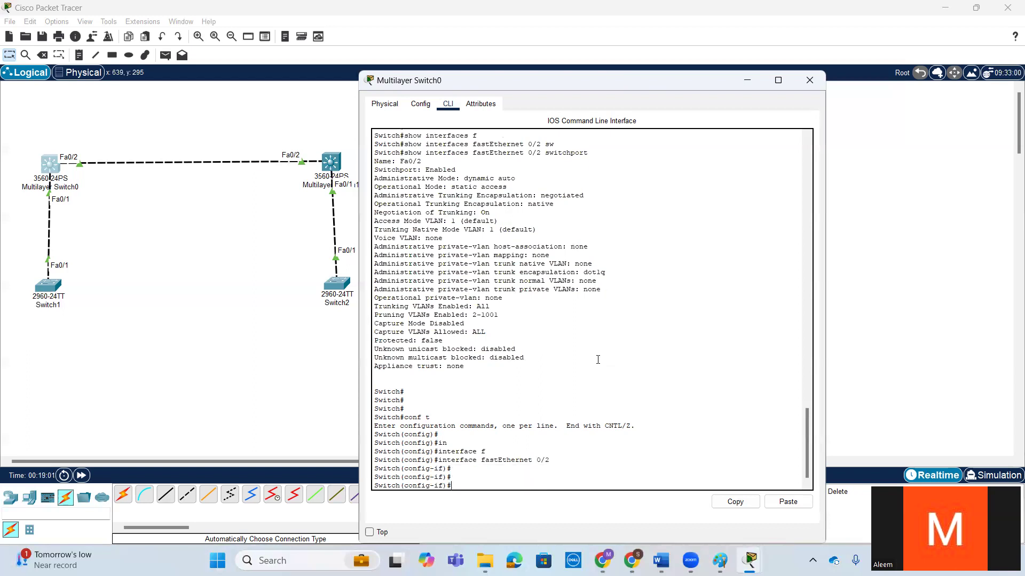
List the switchport options and try to set fastEthernet 0/2 to switchport mode trunk, then review the response and the earlier switchport details
text(sw)
key(Tab)
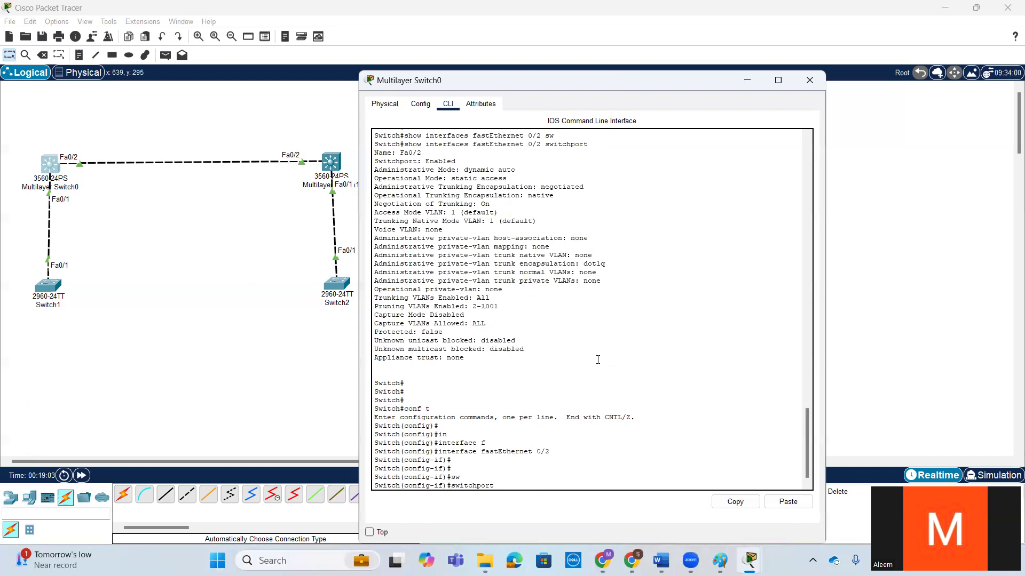
text(?)
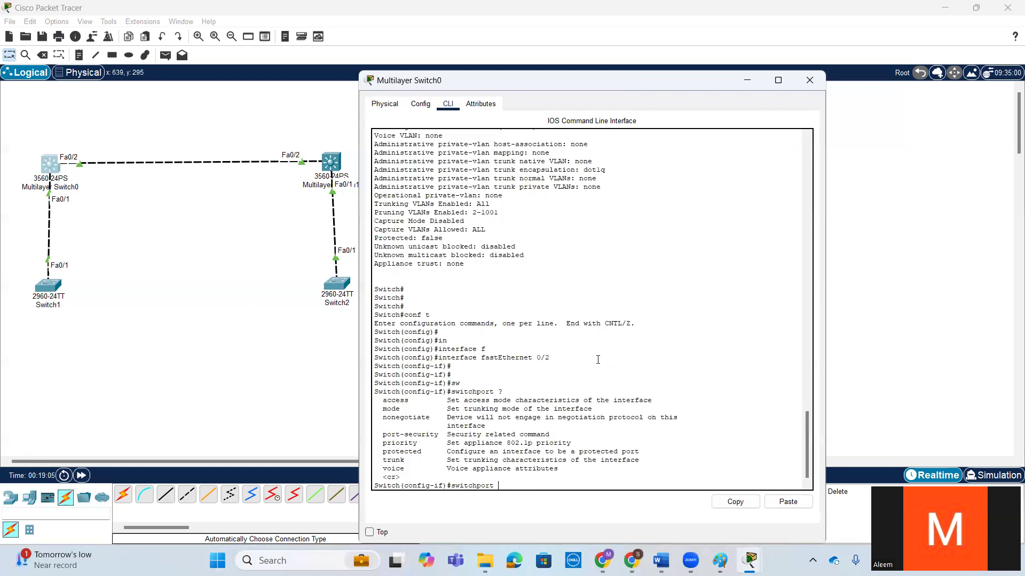
text(m)
key(Tab)
text(t)
key(Tab)
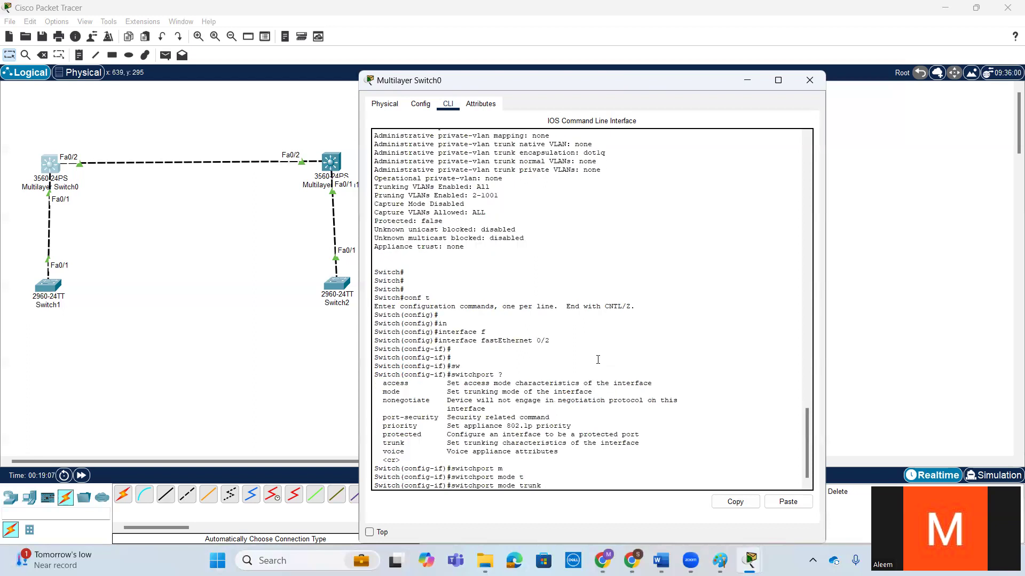
text(?)
key(Return)
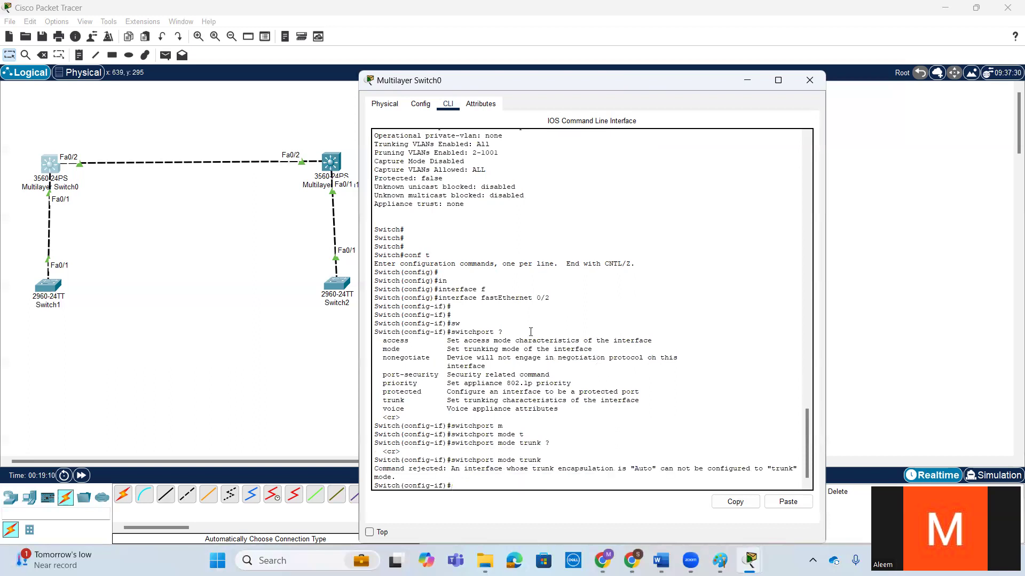
double_click(649, 468)
scroll(537, 285, up, 5)
scroll(543, 302, up, 5)
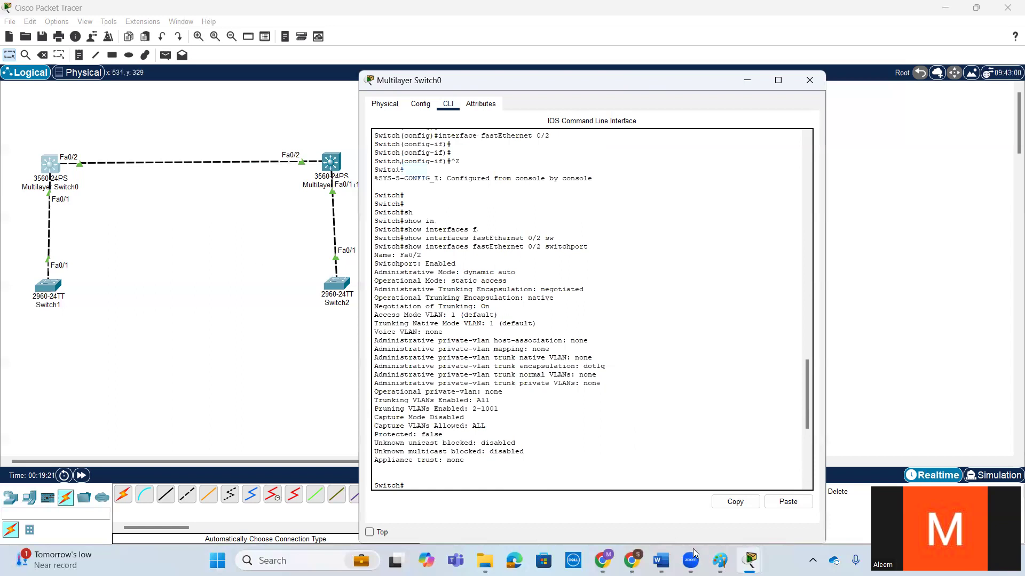
Switch to Paint, handwrite a circled "Auto" above SW1 with the Pencil, and return to Packet Tracer
key(alt+Tab)
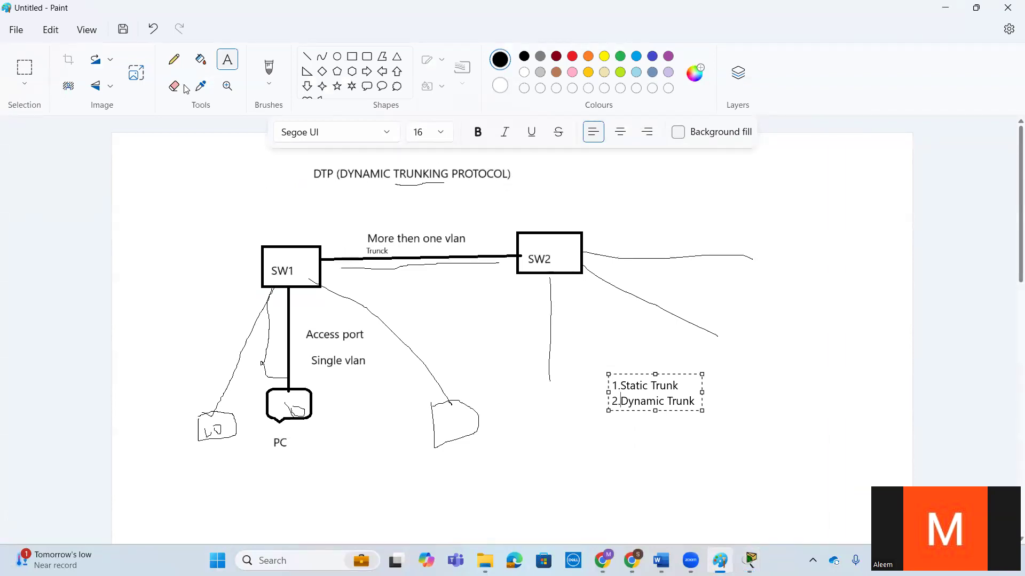
click(177, 63)
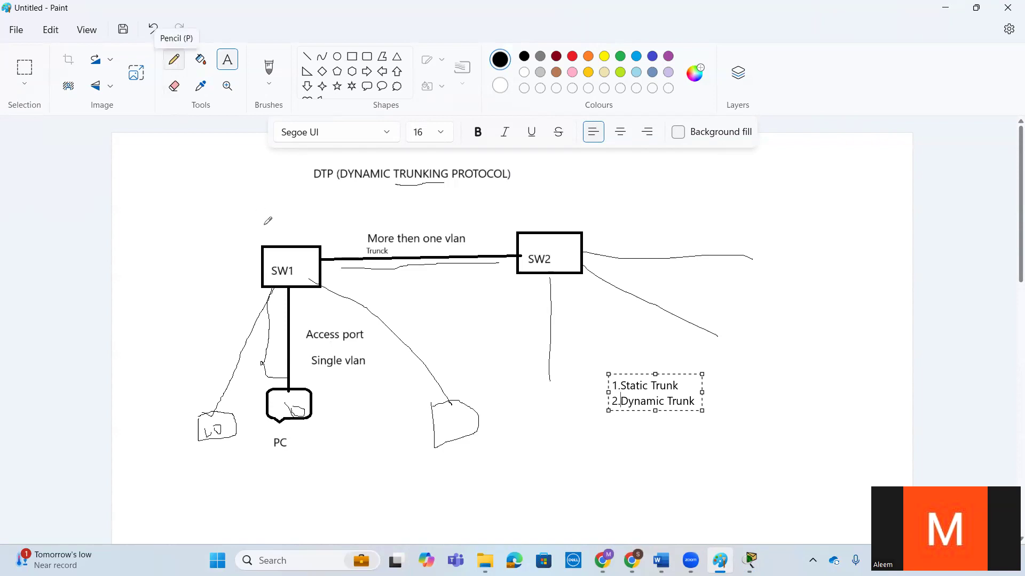
mouse_move(260, 210)
mouse_down()
mouse_move(263, 233)
mouse_move(277, 230)
mouse_move(308, 195)
mouse_move(273, 193)
mouse_move(252, 230)
mouse_move(266, 244)
mouse_move(288, 233)
mouse_up()
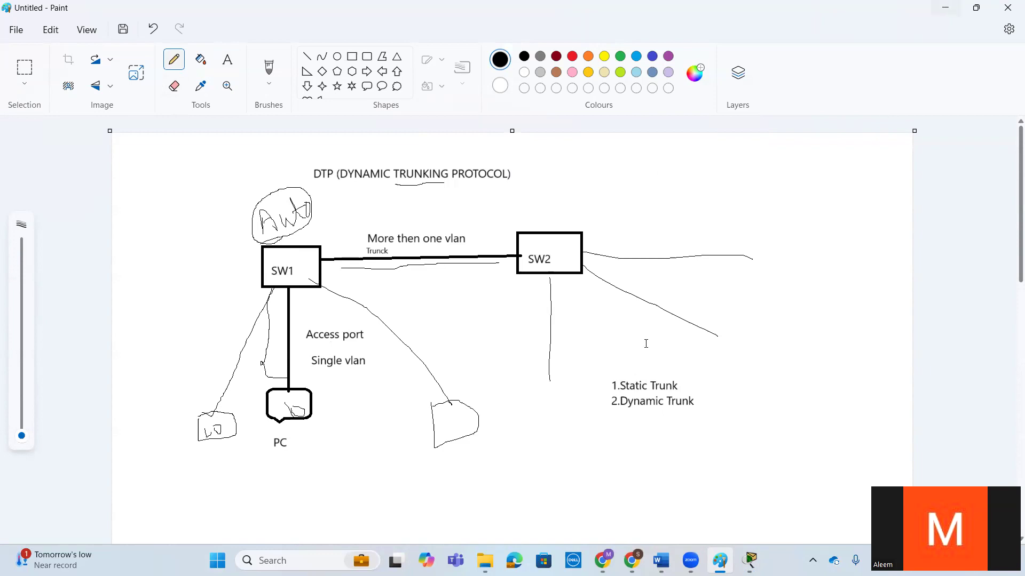
click(947, 6)
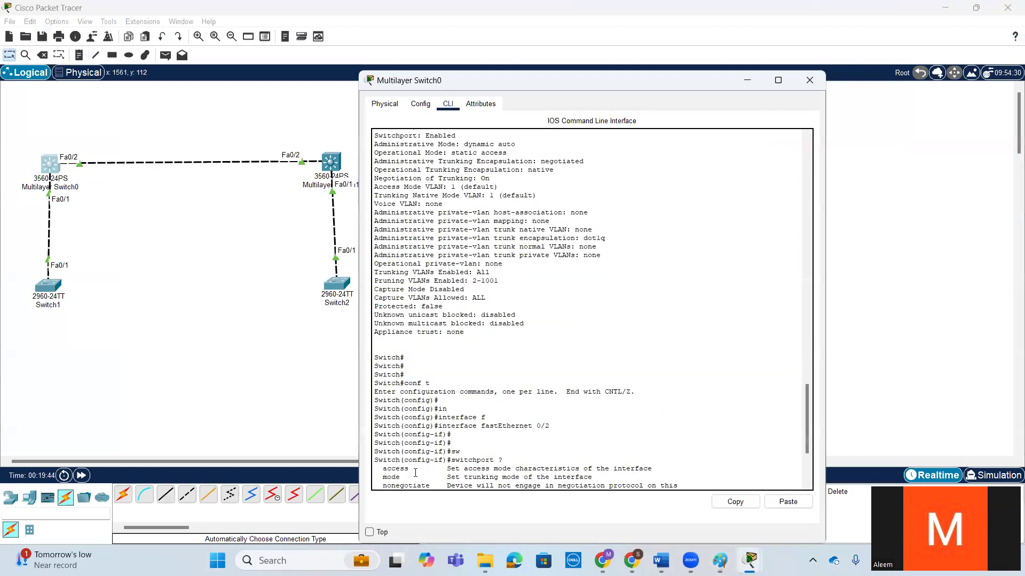
Begin the switchport trunk encapsulation command for fastEthernet 0/2 on Multilayer Switch0 and list its available encapsulation options
click(445, 470)
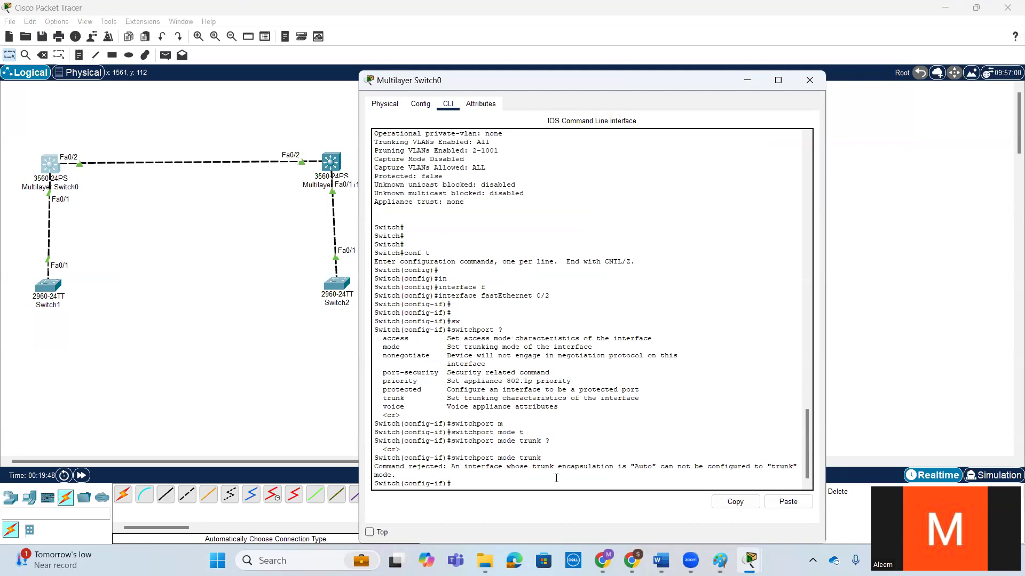
key(Return)
text(sw)
key(Tab)
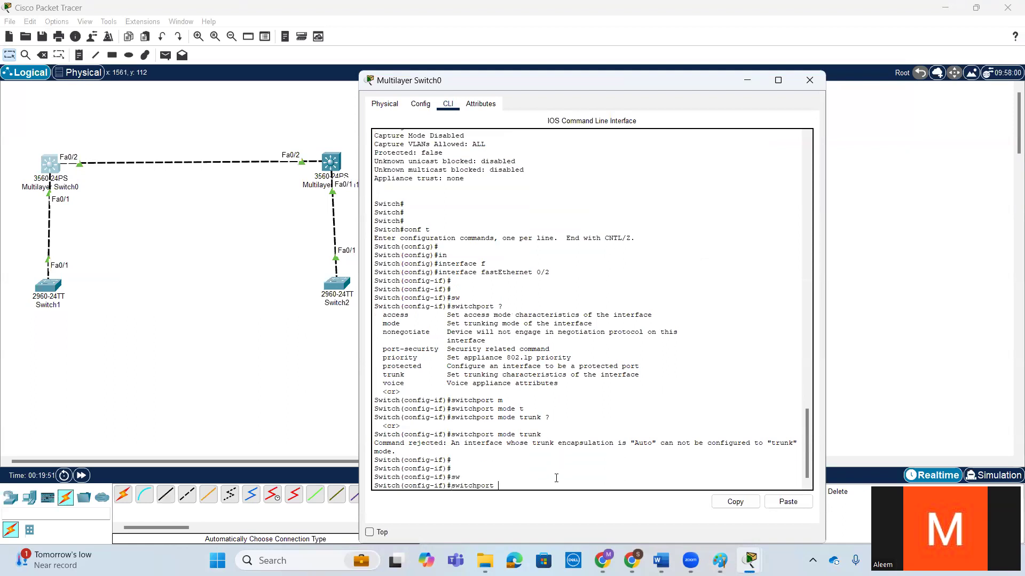
text(t)
key(Tab)
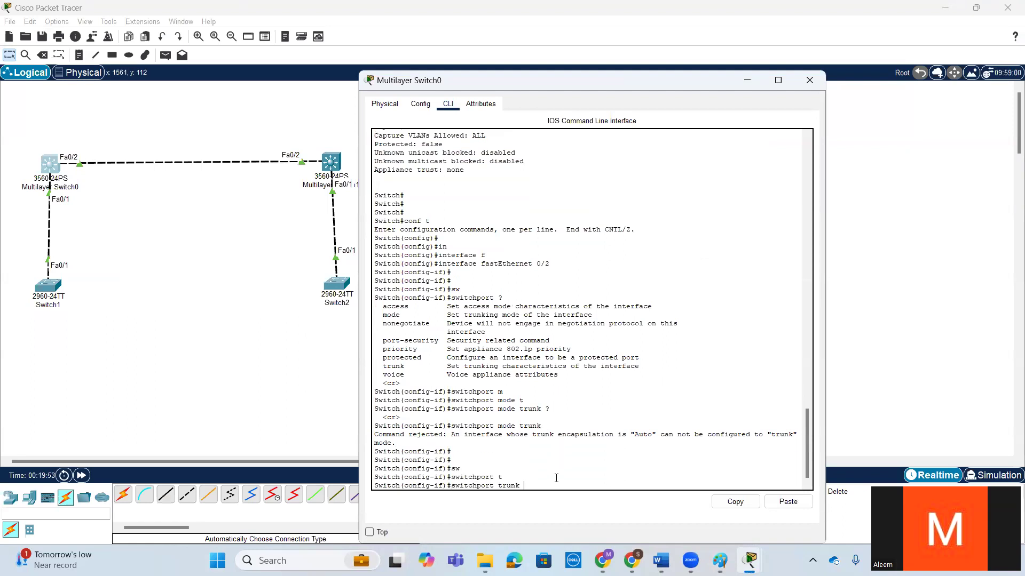
text(e)
key(Tab)
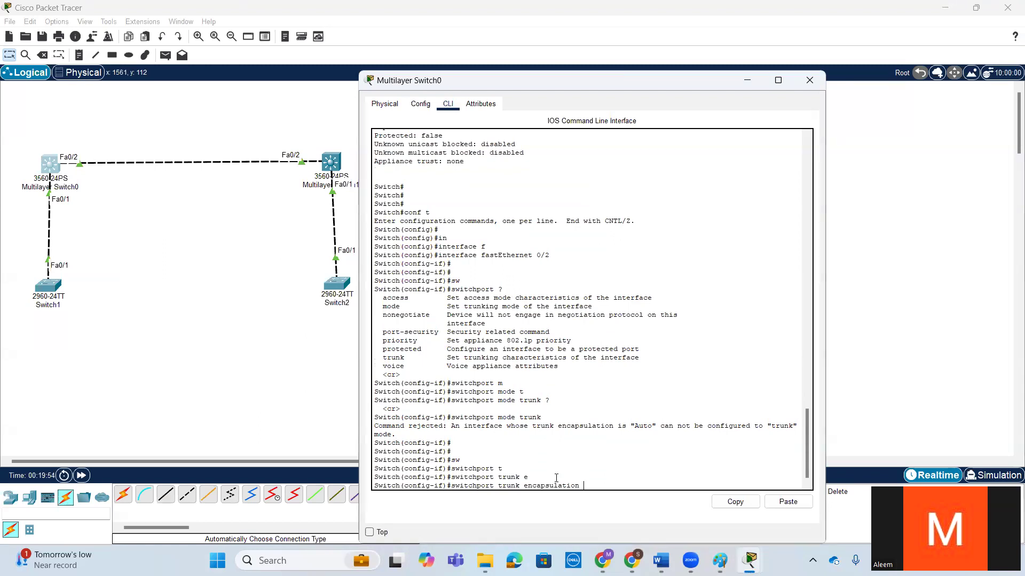
text(d)
key(Tab)
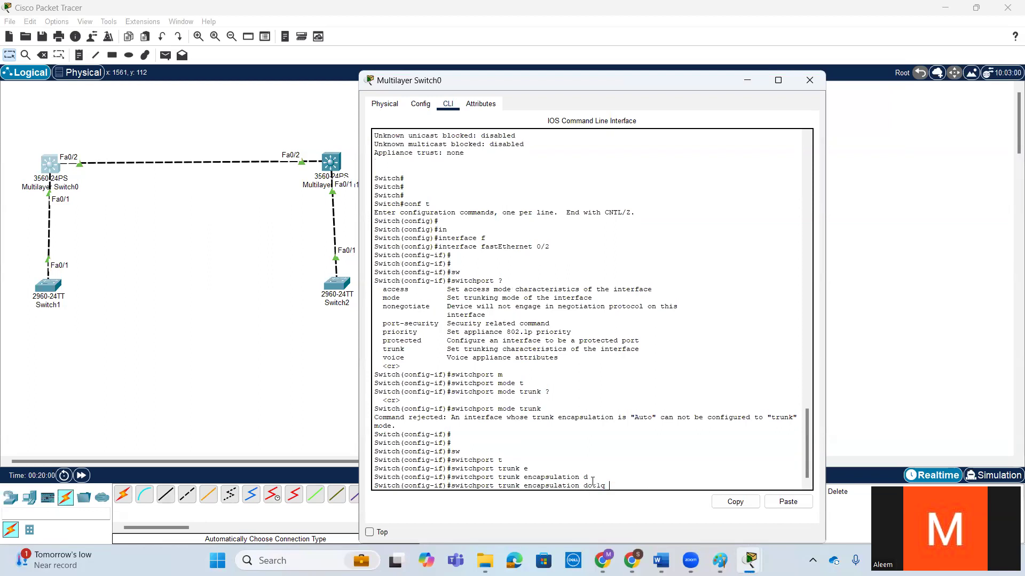
key(BackSpace)
key(BackSpace)
key(BackSpace)
key(BackSpace)
key(BackSpace)
text(?)
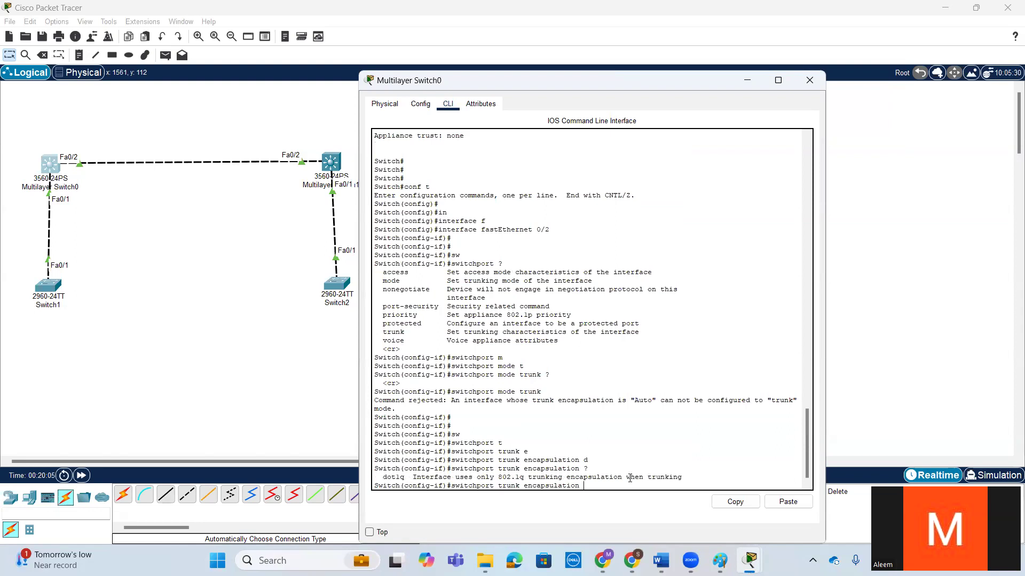
Set the trunk encapsulation of fastEthernet 0/2 to dot1q
key(Tab)
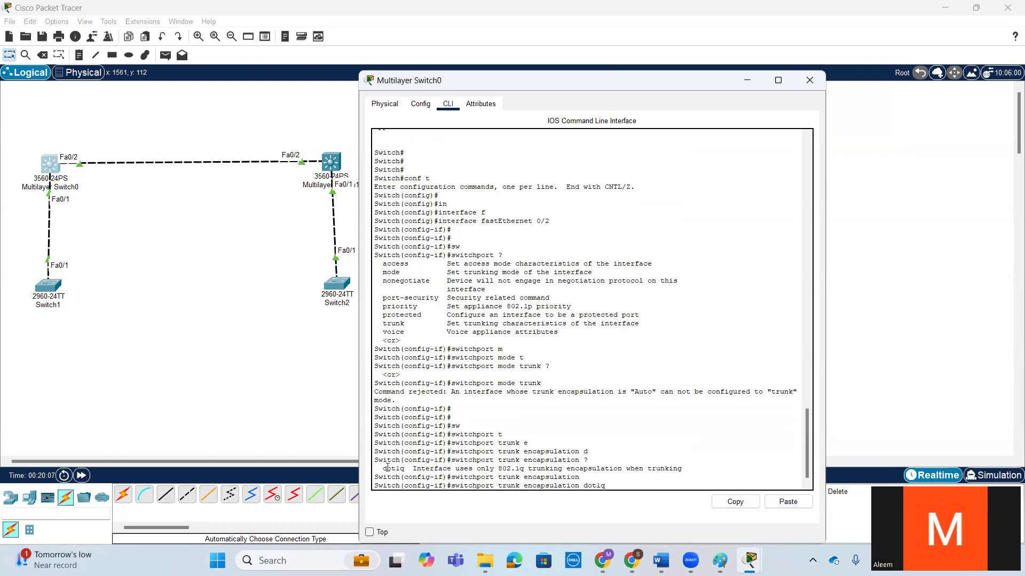
key(Return)
key(Return)
key(Return)
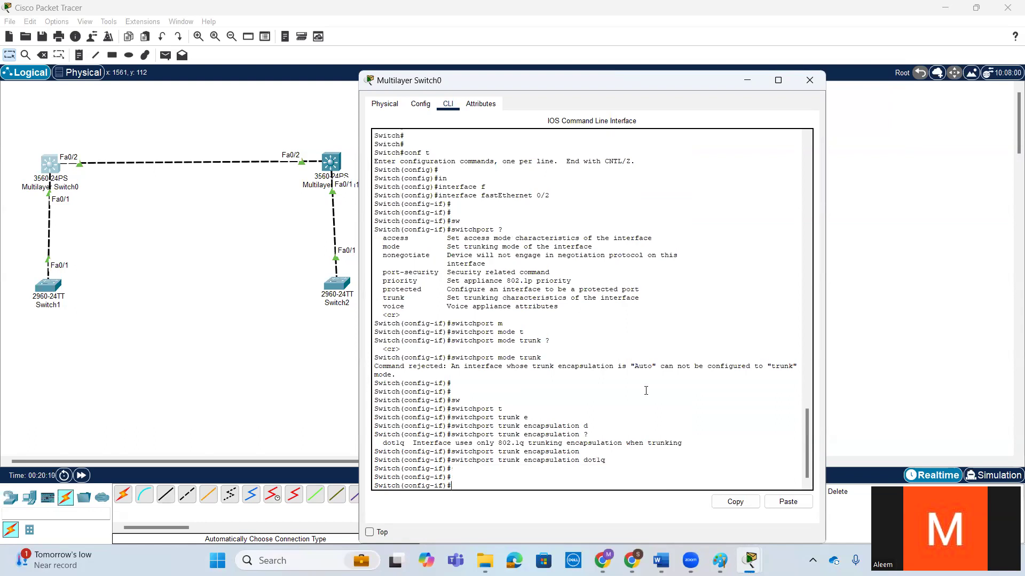
Compare the dot1q encapsulation command with the Administrative Trunking Encapsulation entry in the earlier switchport details of Fa0/2
scroll(643, 389, up, 11)
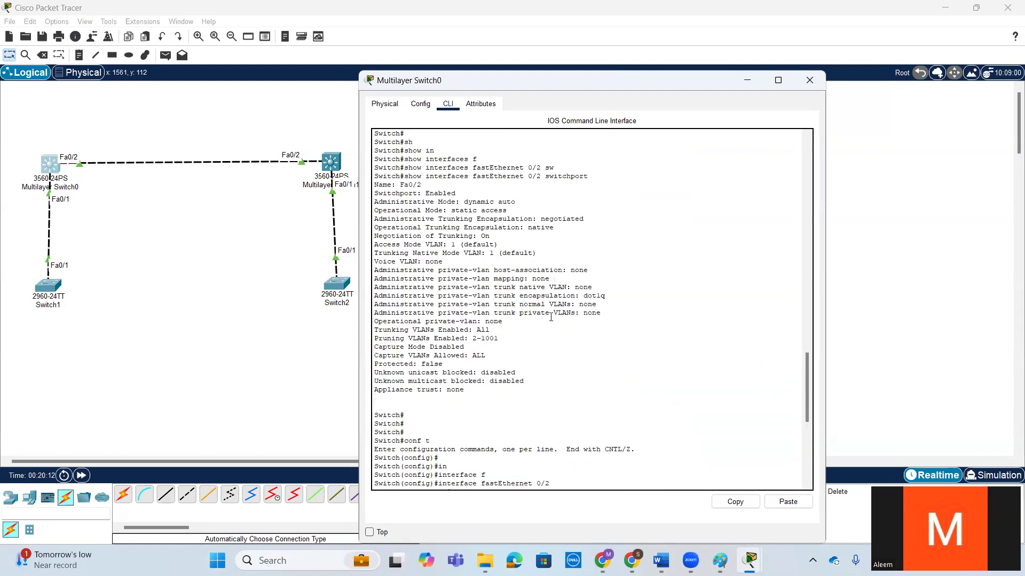
scroll(621, 305, down, 9)
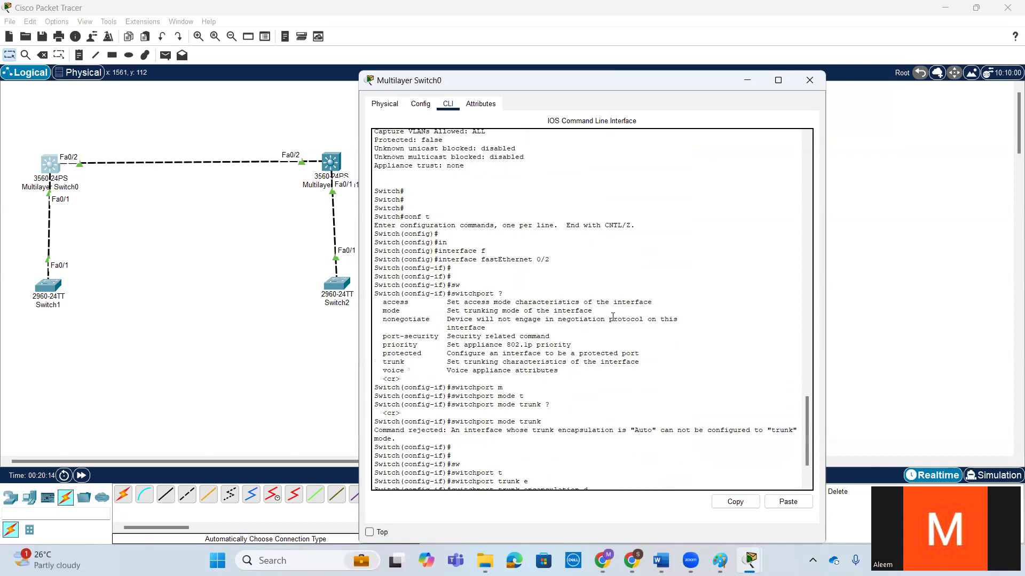
scroll(553, 464, down, 3)
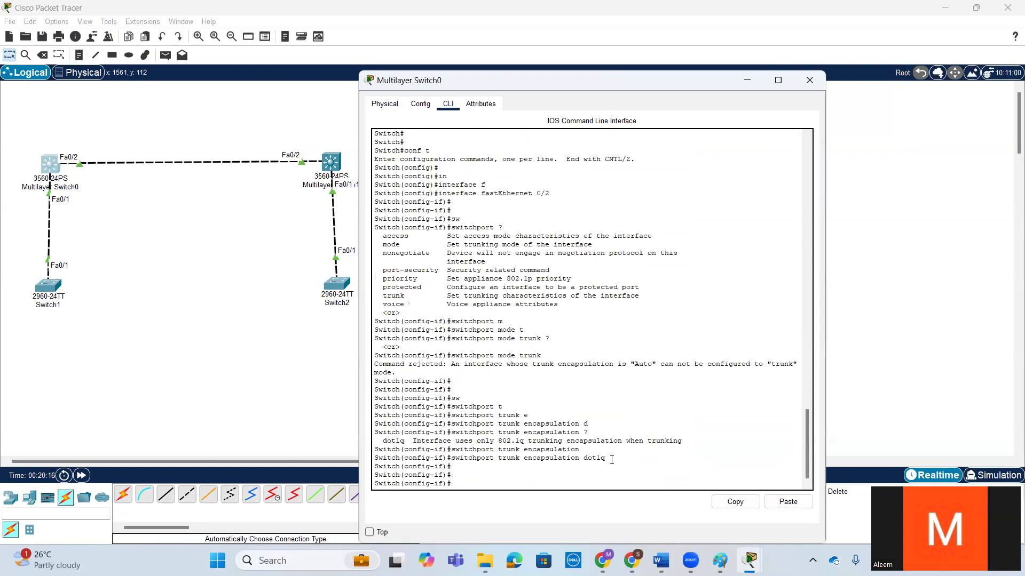
drag(603, 458, 486, 459)
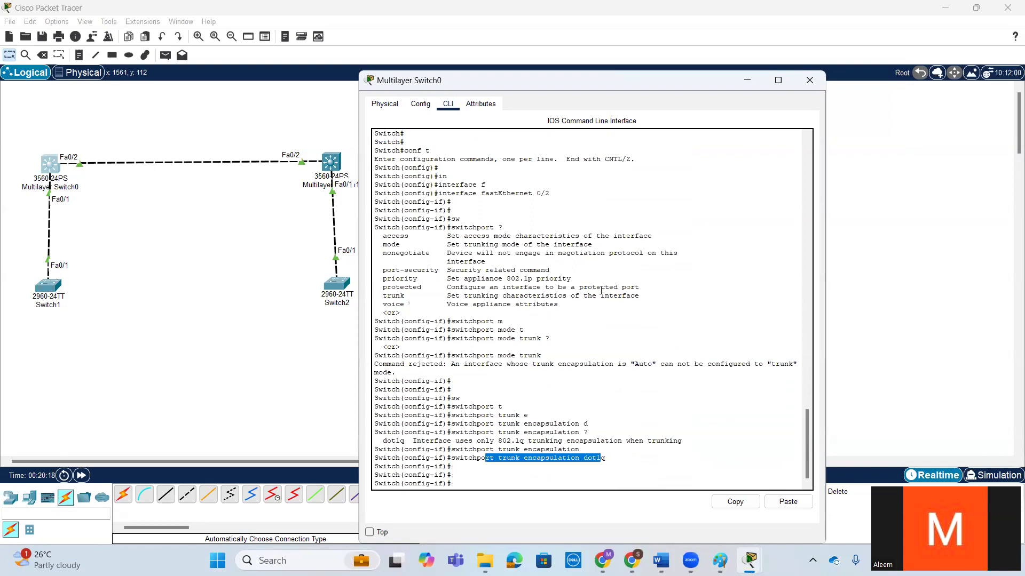
scroll(601, 290, up, 5)
scroll(585, 289, up, 7)
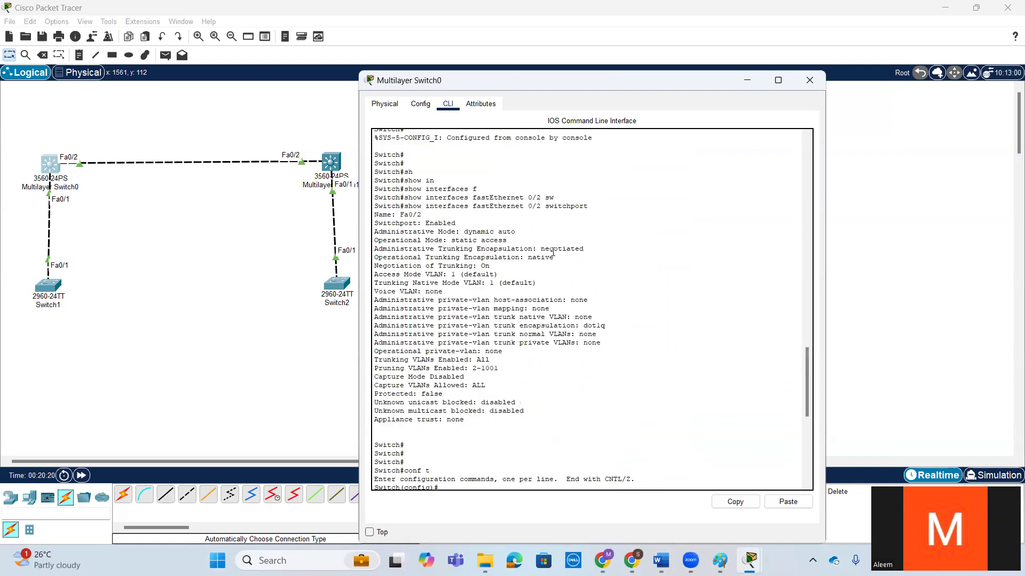
double_click(553, 249)
scroll(579, 336, down, 12)
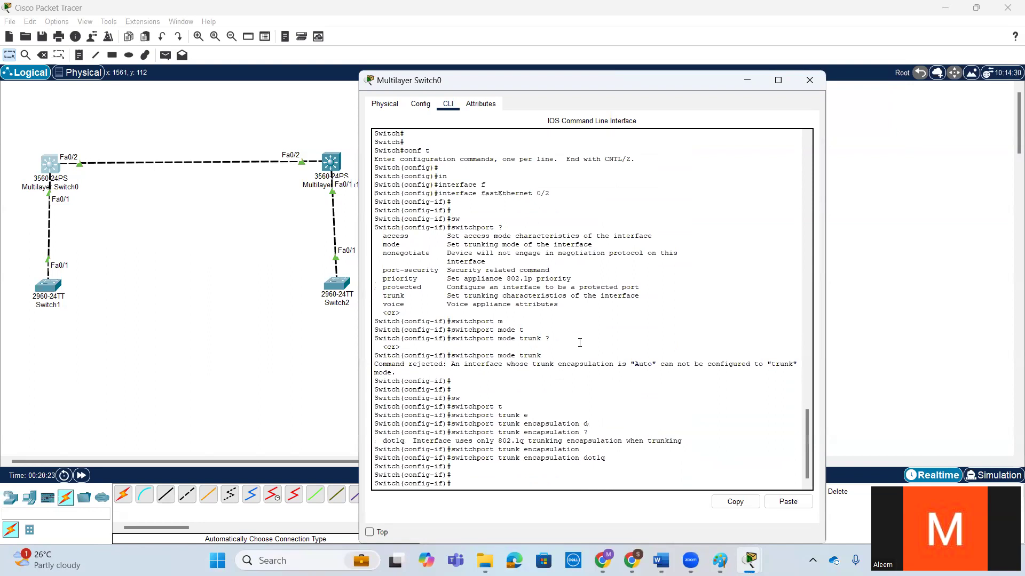
Try to complete a switchport command starting with ne, and list the available switchport options
text(sw)
key(Tab)
text(ne)
key(Tab)
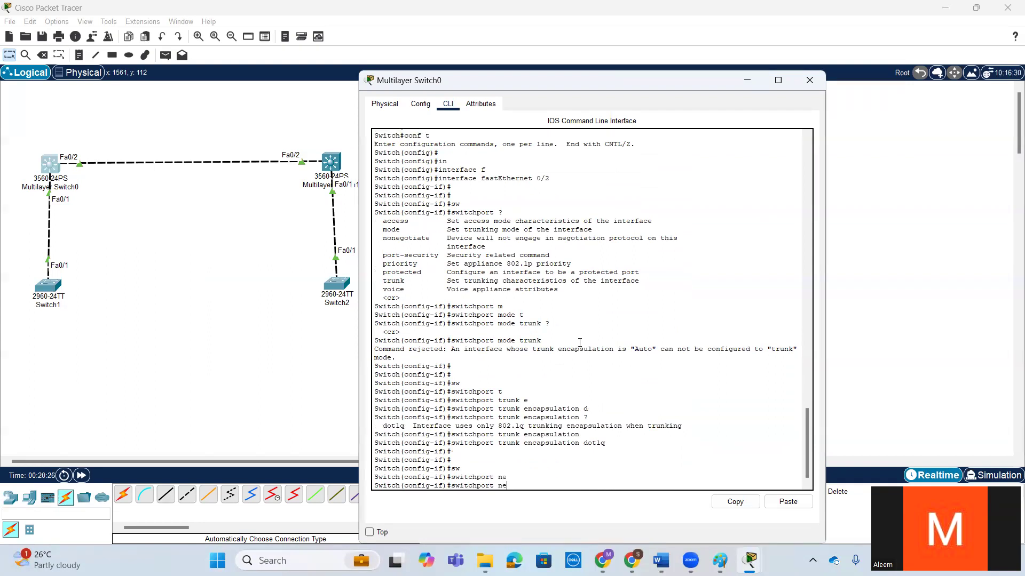
text(?)
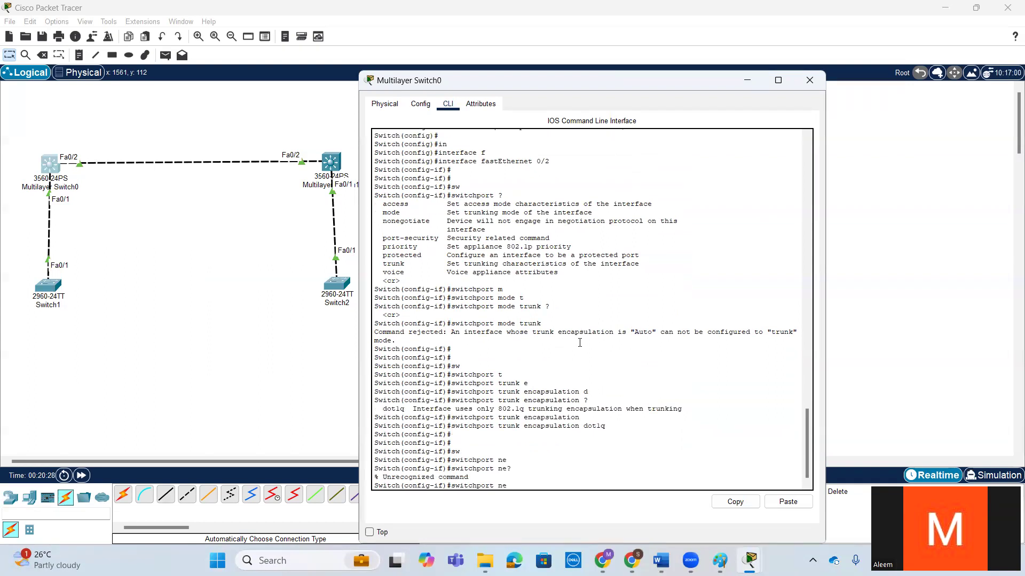
key(BackSpace)
text(?)
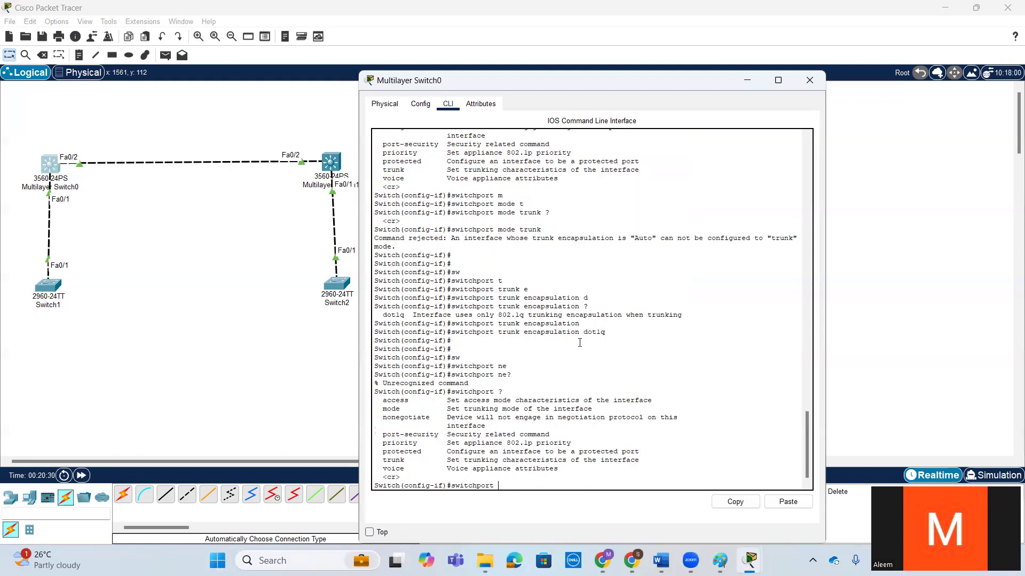
Try to turn off DTP negotiation on fastEthernet 0/2 with switchport nonegotiate, and examine the response
text(no)
key(Tab)
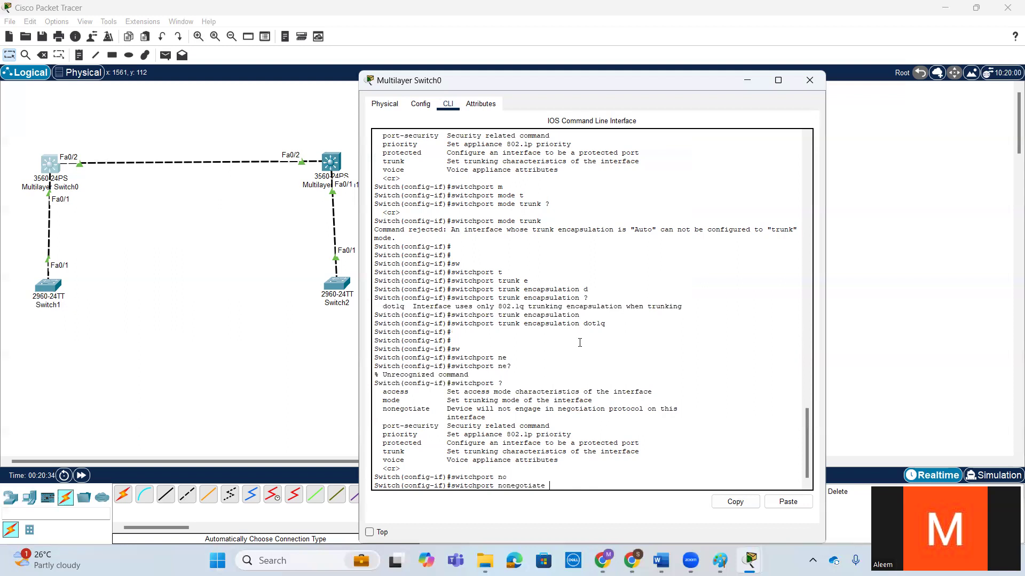
text(?)
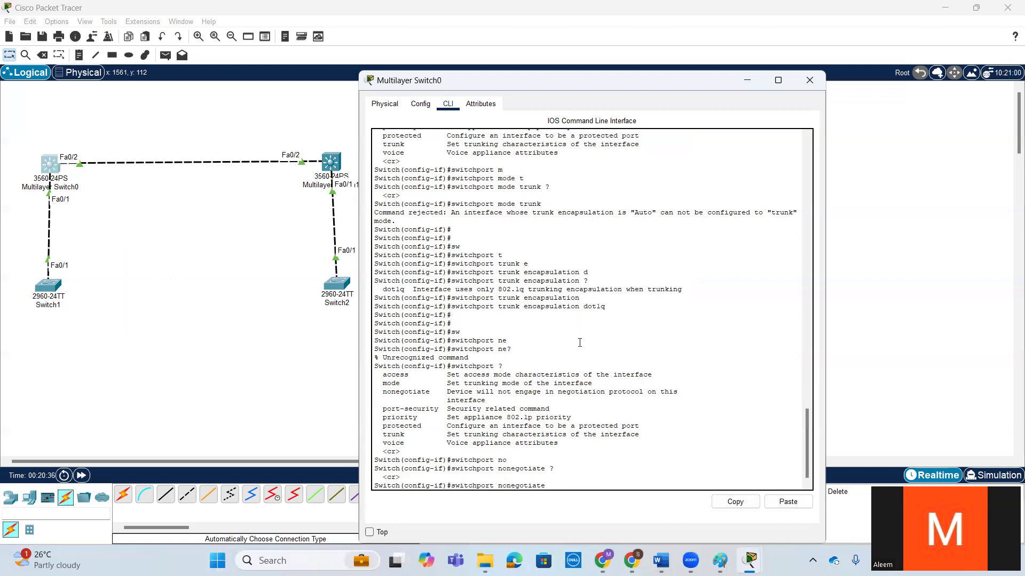
key(Return)
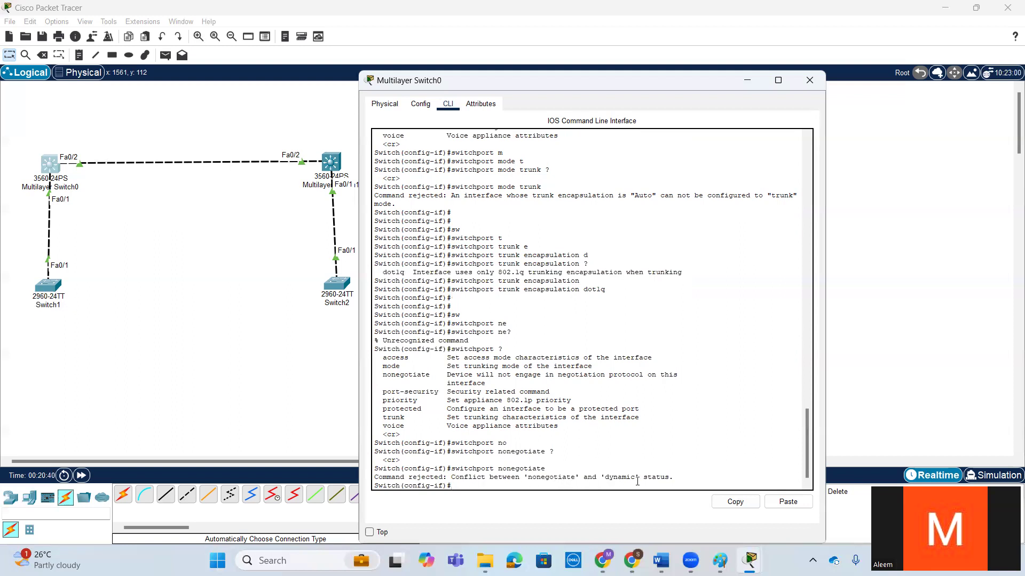
drag(671, 478, 421, 476)
drag(550, 470, 451, 472)
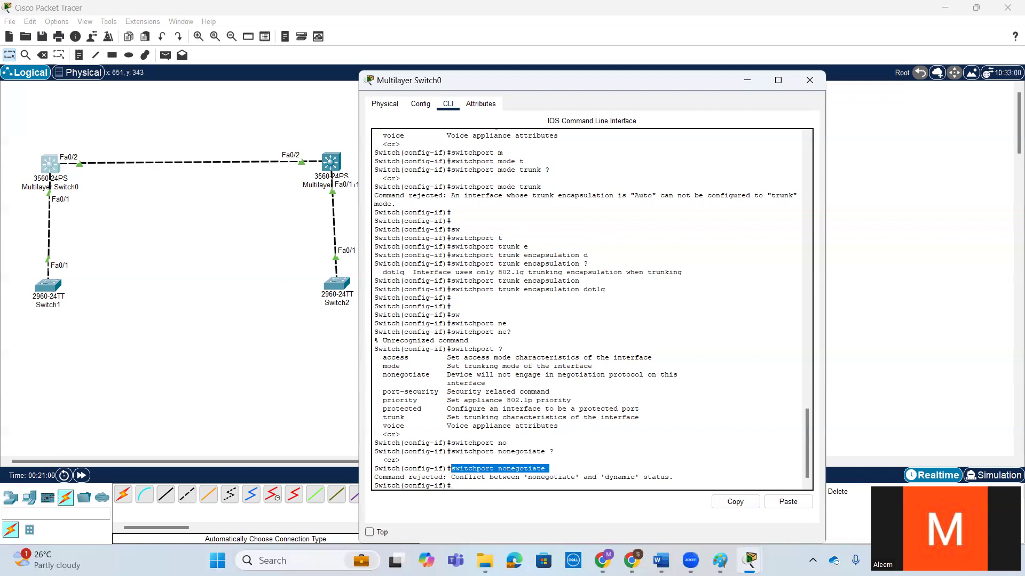
Switch to Paint, draw an arrow from the DTP heading to a circled "L2" and annotate the switches, and return to Multilayer Switch0 in Packet Tracer
click(720, 560)
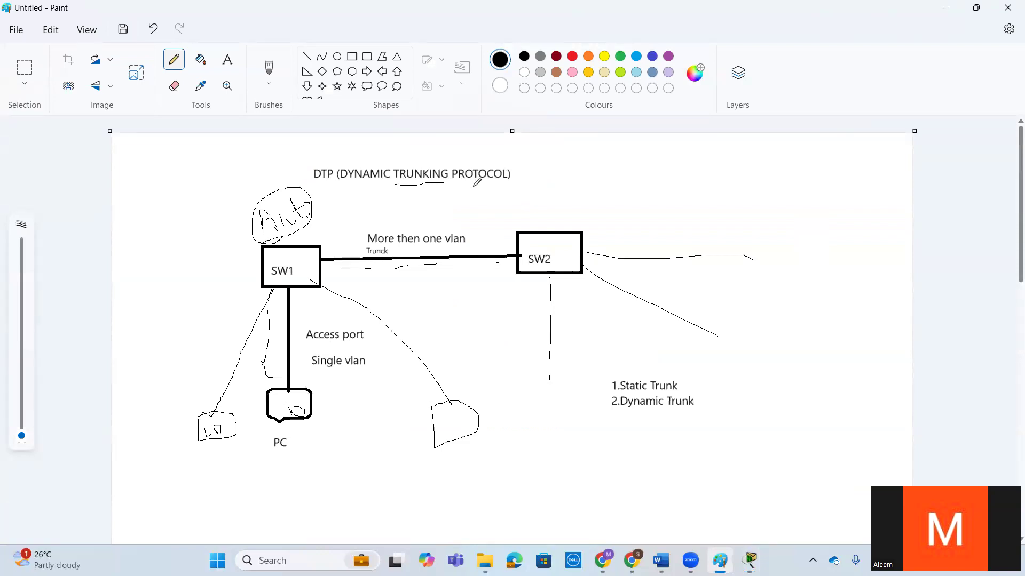
drag(529, 172, 634, 180)
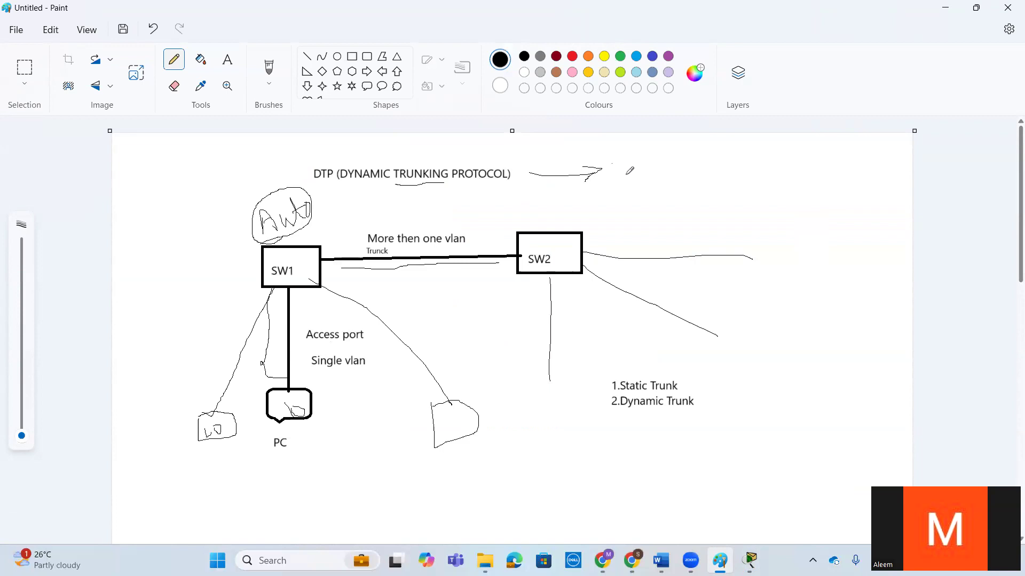
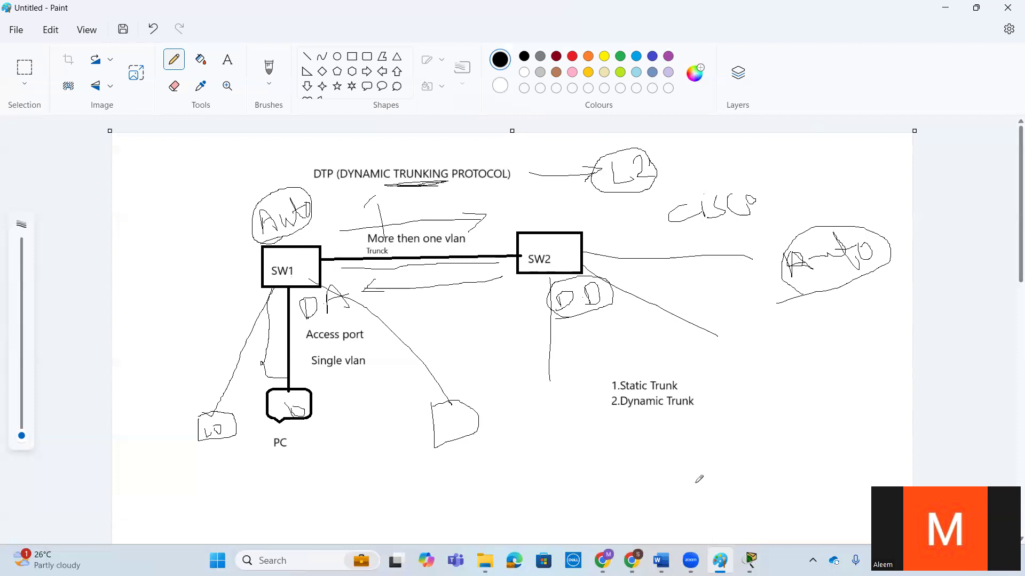
mouse_move(750, 561)
click(723, 490)
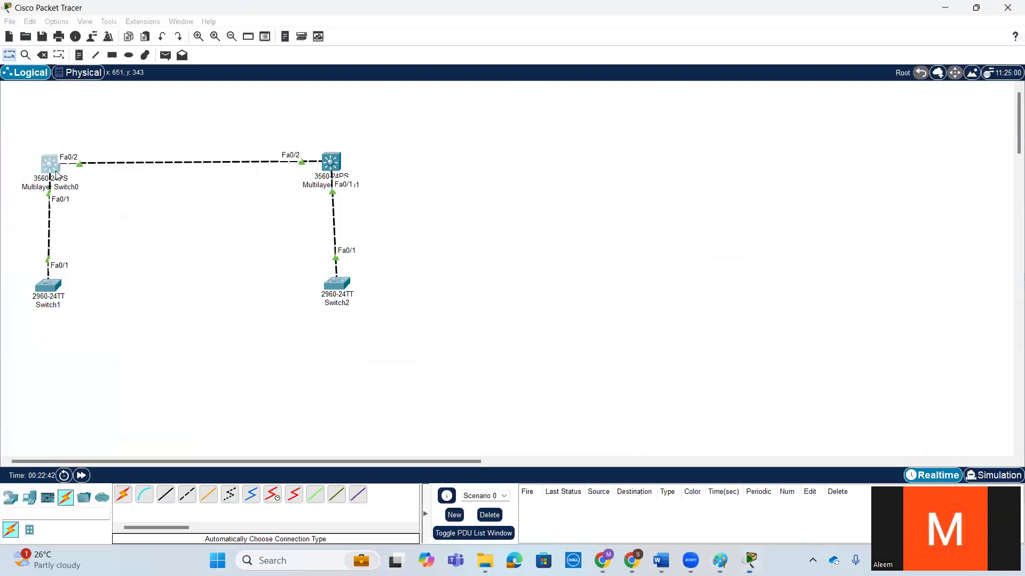
key(alt+Tab)
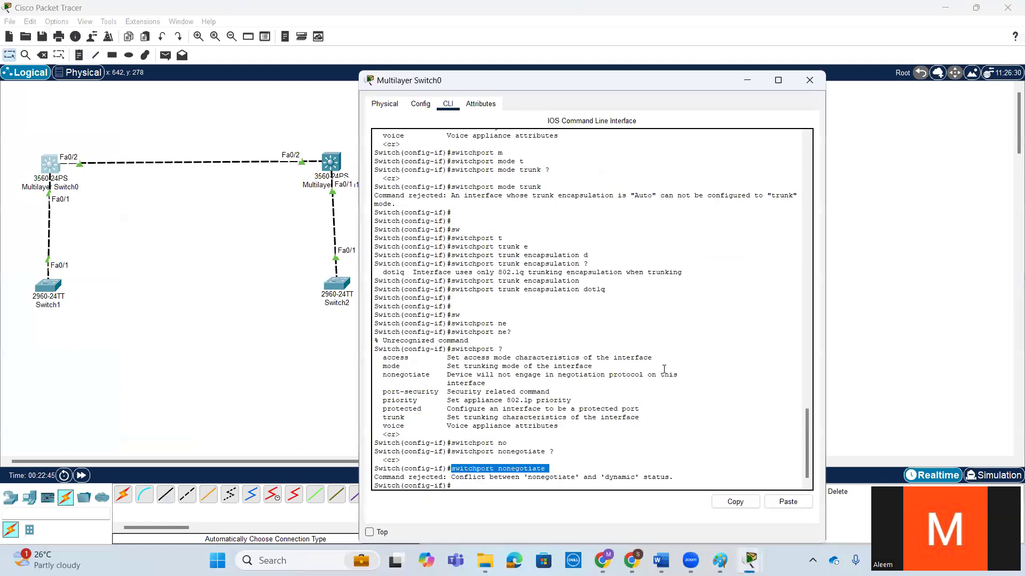
Leave interface configuration and return to the privileged EXEC prompt on Multilayer Switch0
key(ctrl+z)
key(ctrl+z)
key(Return)
key(Return)
Check the trunk status on Multilayer Switch0 with show interfaces trunk
text(s)
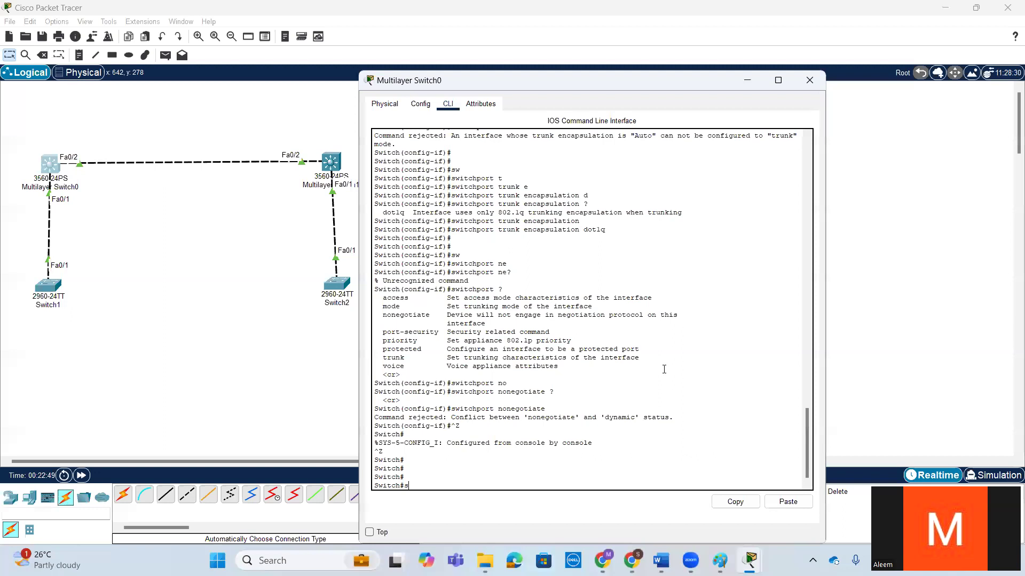
text(h)
key(Tab)
text(in)
key(Tab)
text(t)
key(Tab)
text(r)
key(Tab)
key(Return)
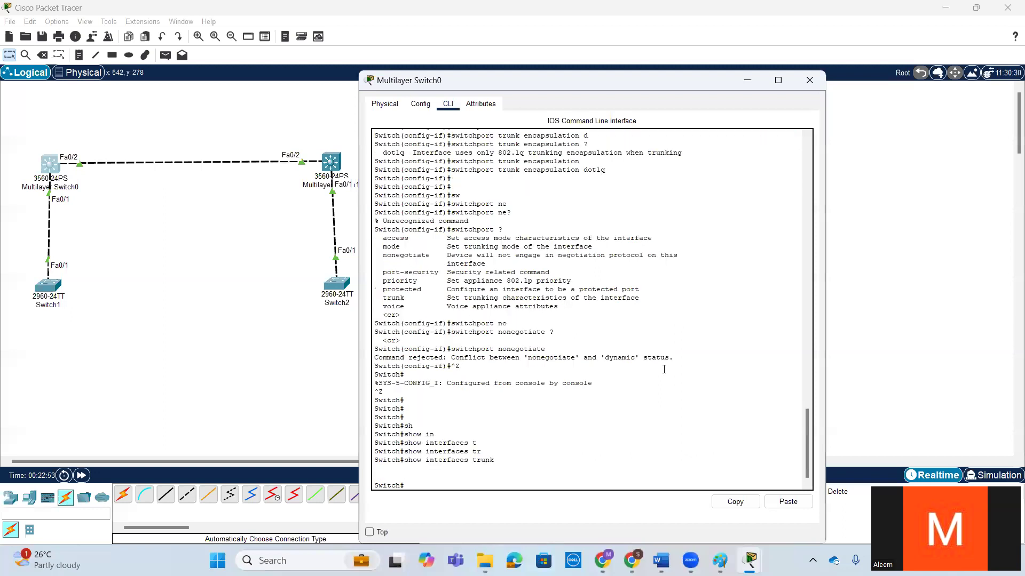
key(Return)
key(Return)
key(Return)
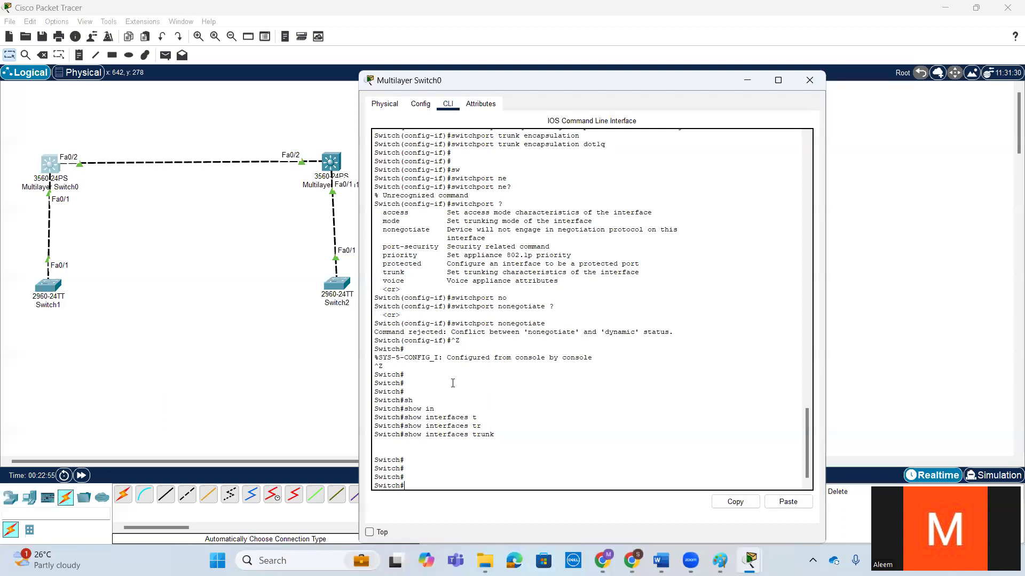
key(Return)
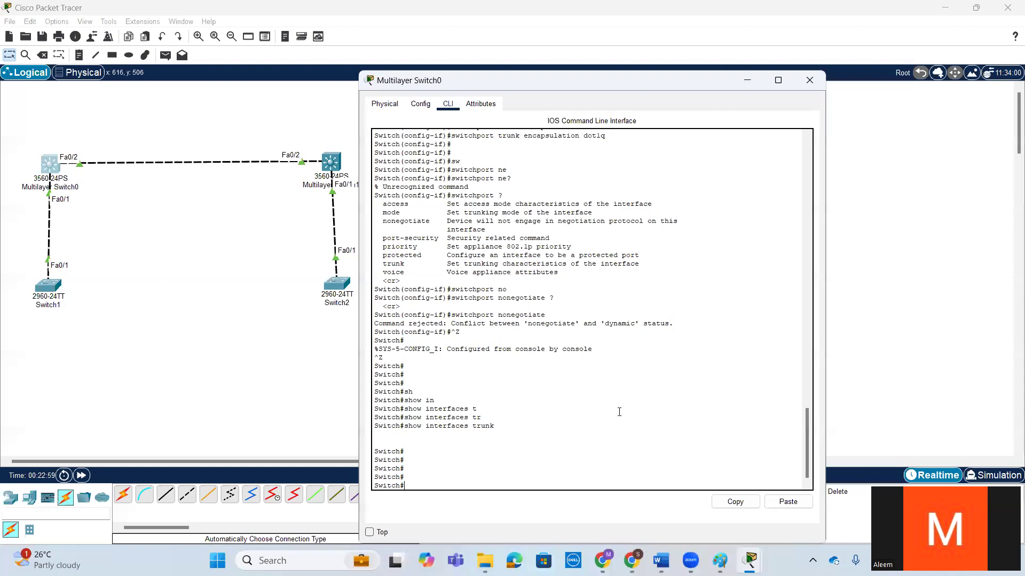
Enter global configuration mode and open interface configuration for fastEthernet 0/2 on Multilayer Switch0
text(conf t)
key(Return)
key(Return)
text(in)
key(Tab)
text(f)
key(Tab)
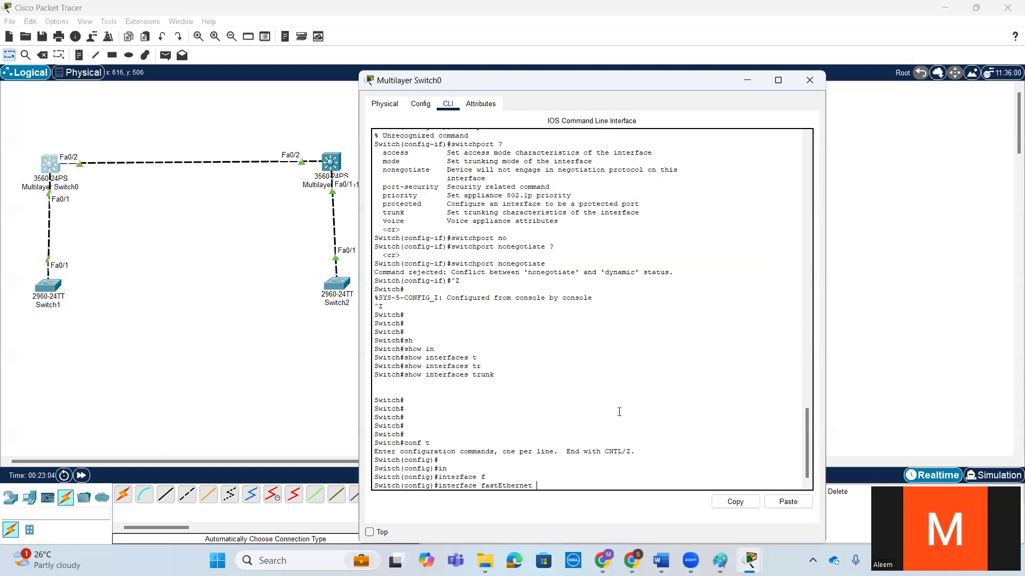
text(0/0)
key(BackSpace)
text(2)
key(Return)
Review the earlier switchport trunk encapsulation dot1q command in the CLI history
scroll(626, 411, up, 10)
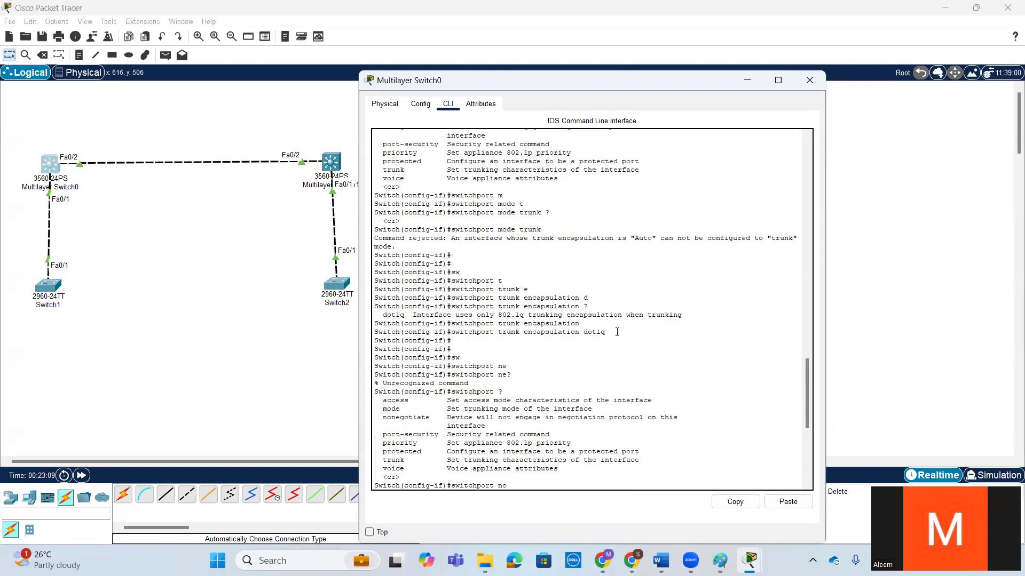
drag(605, 332, 451, 332)
scroll(627, 340, down, 1)
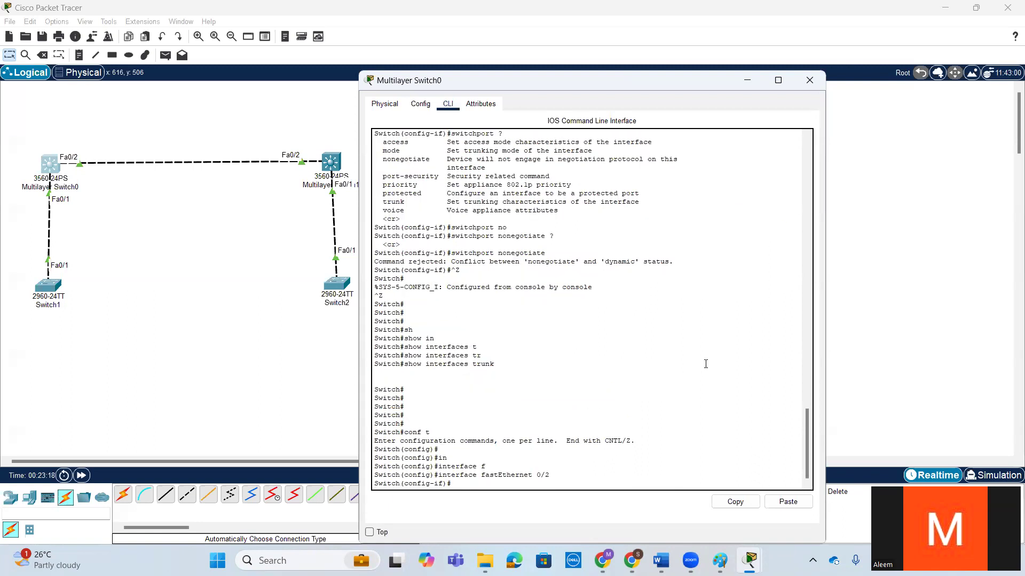
Set fastEthernet 0/2 on Multilayer Switch0 to trunk mode with switchport mode trunk
key(Return)
key(Return)
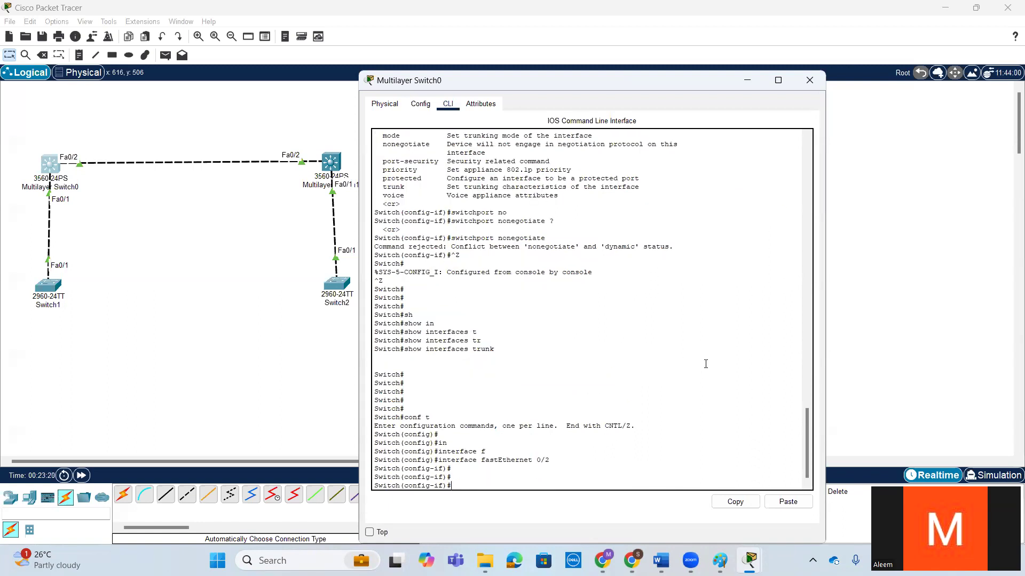
text(tr)
key(Return)
text(in)
key(Return)
text(s)
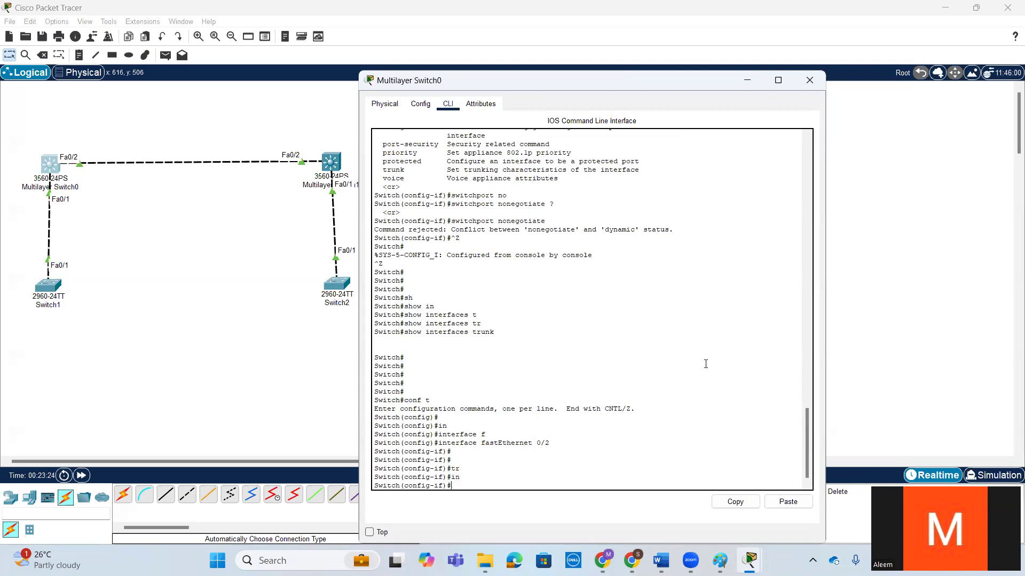
text(w)
key(Tab)
text(m)
key(Tab)
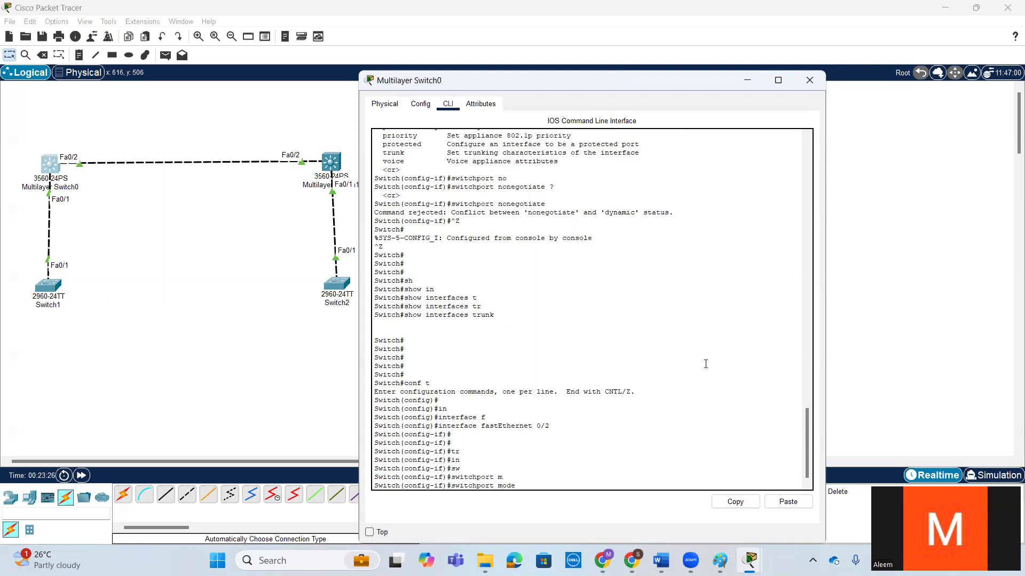
text(t)
key(Tab)
key(Return)
key(Return)
key(Return)
key(Return)
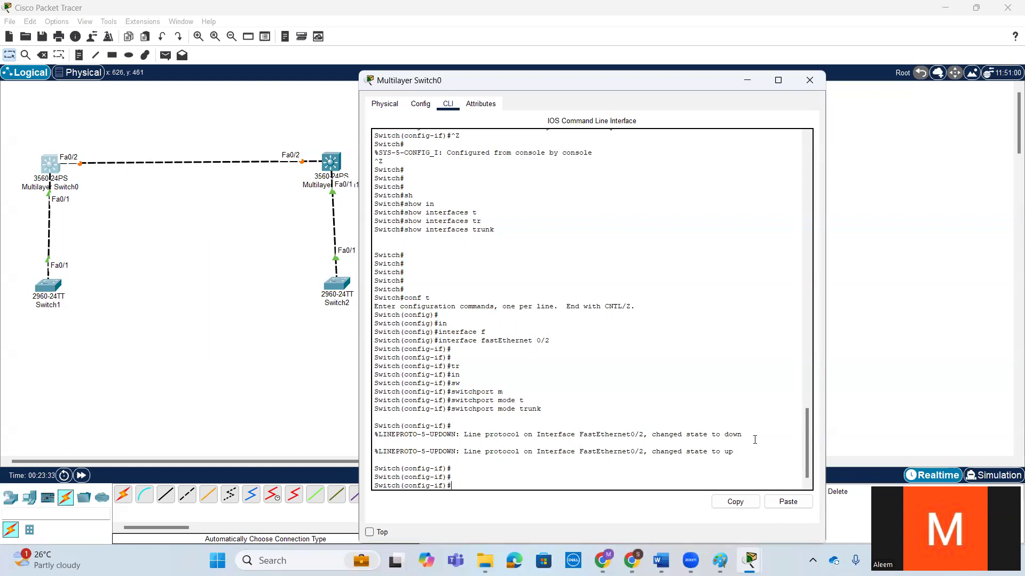
End interface configuration and return to the privileged EXEC prompt on Multilayer Switch0
drag(735, 453, 651, 453)
click(627, 468)
key(ctrl+z)
key(Return)
key(Return)
key(Return)
key(Return)
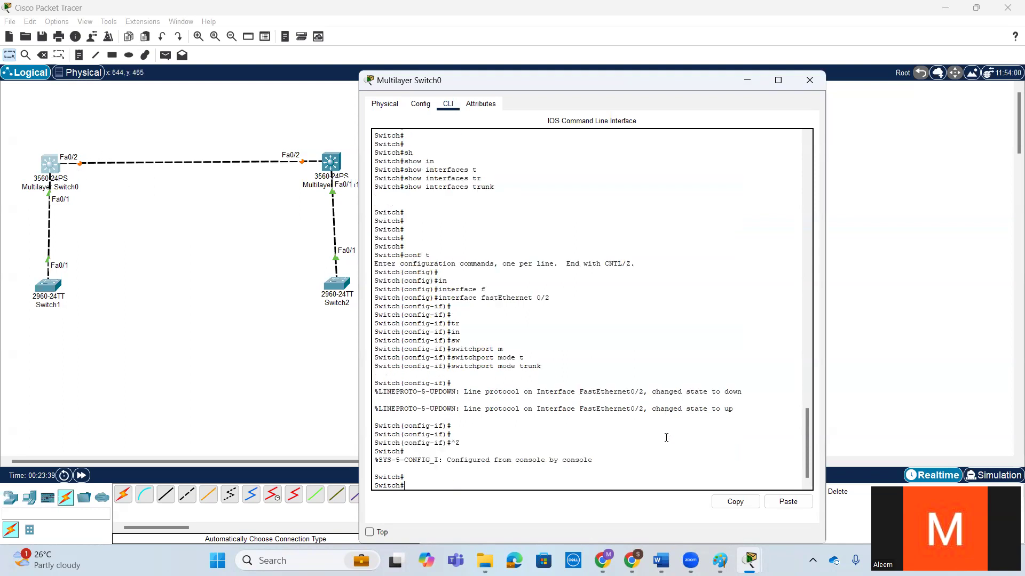
Display the spanning-tree state on Multilayer Switch0 with show spanning-tree
text(sh)
key(Tab)
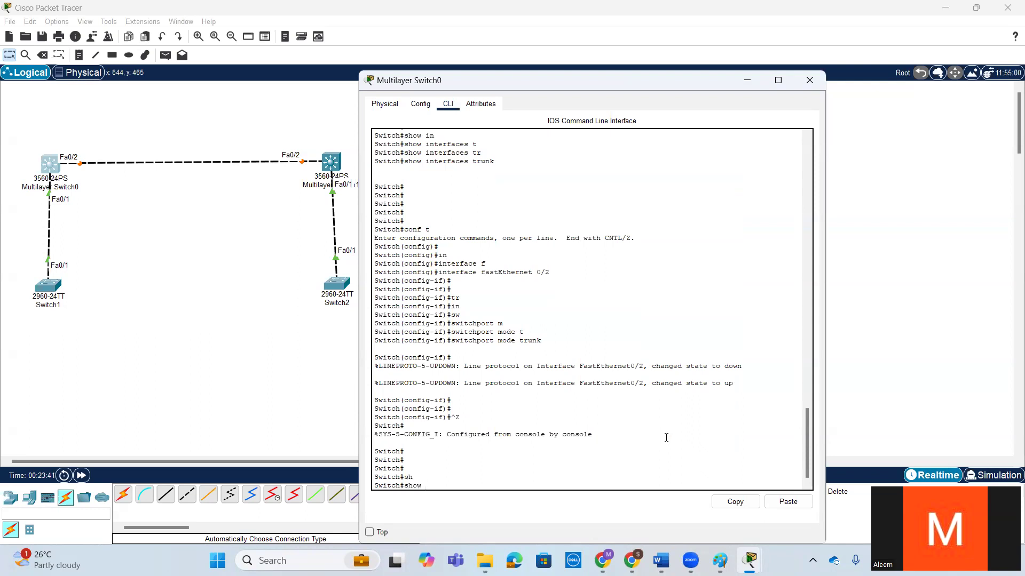
text(sp)
key(Tab)
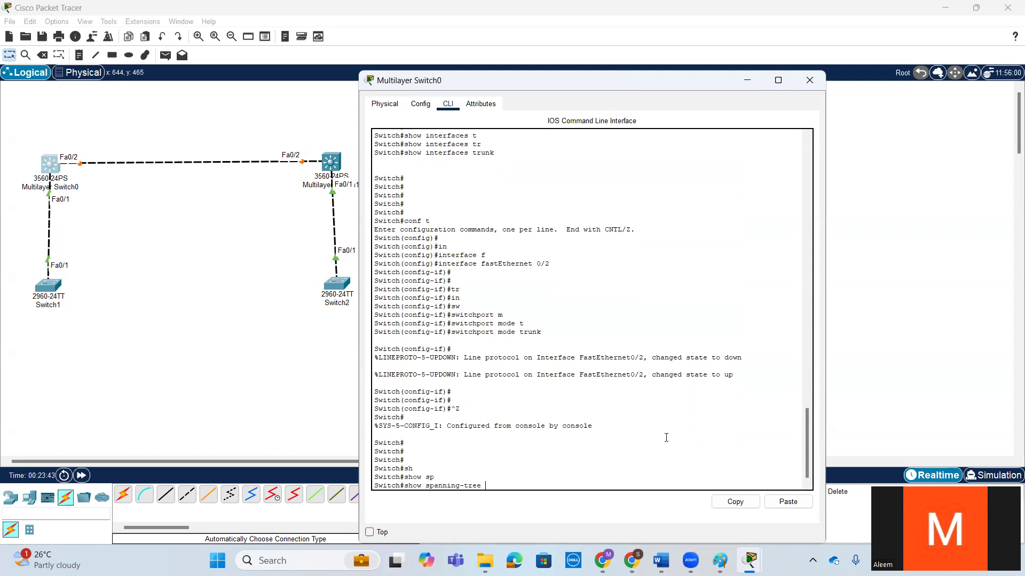
key(Return)
key(Return)
key(Return)
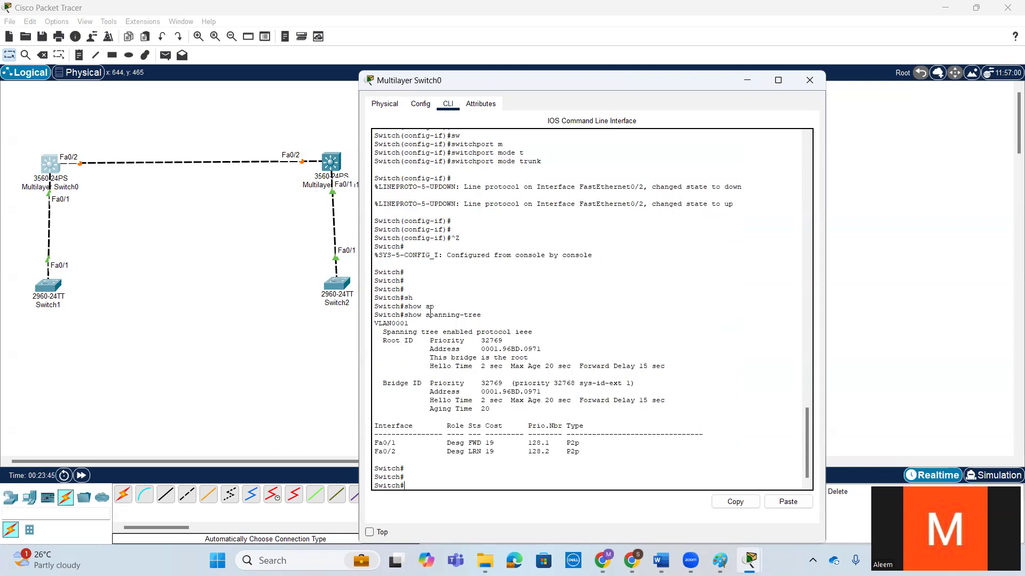
drag(425, 315, 500, 308)
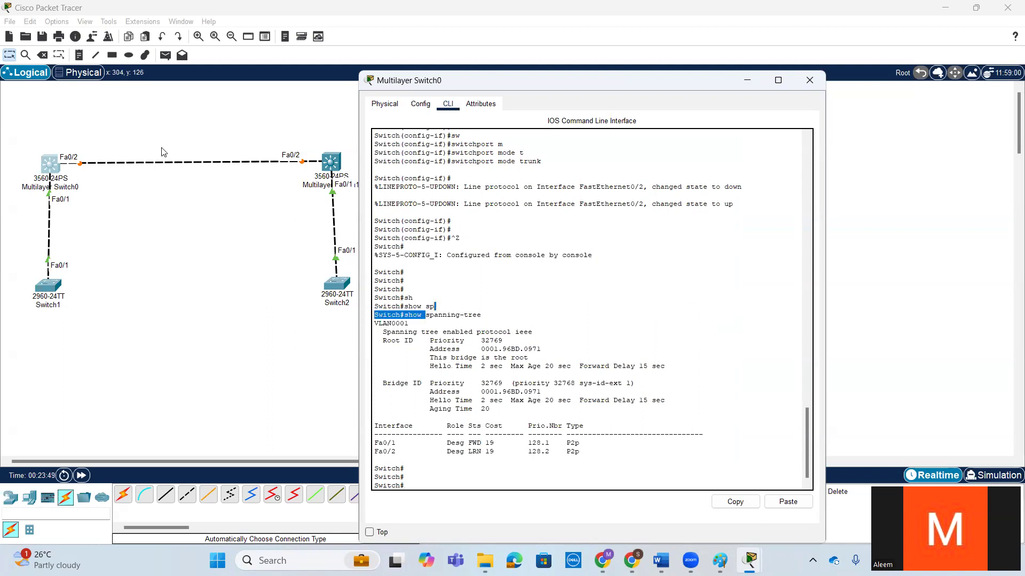
click(659, 297)
key(Return)
key(Return)
key(Return)
Review the switchport mode trunk command in the CLI history of Multilayer Switch0
scroll(658, 296, up, 9)
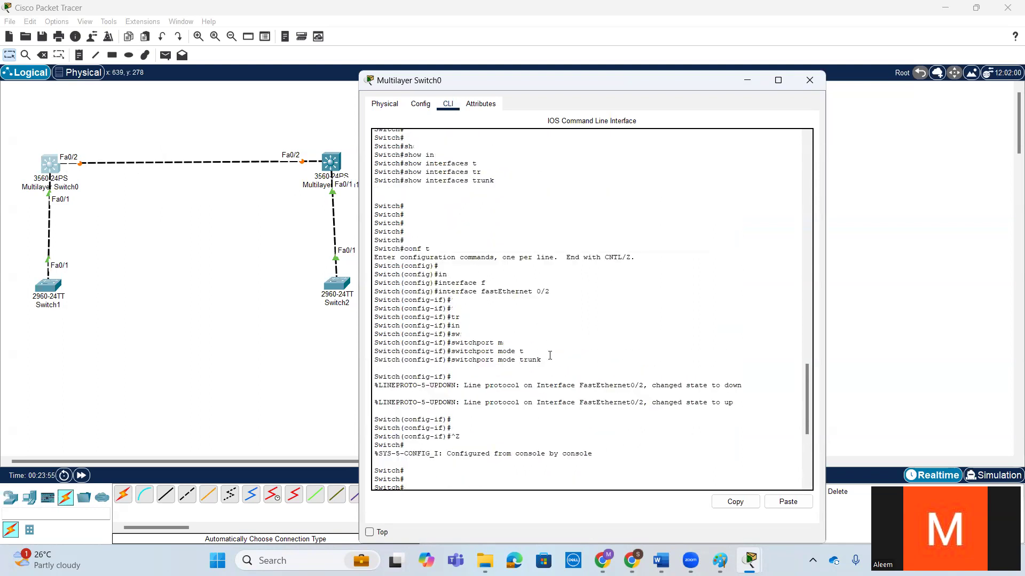
drag(462, 365, 375, 362)
click(560, 358)
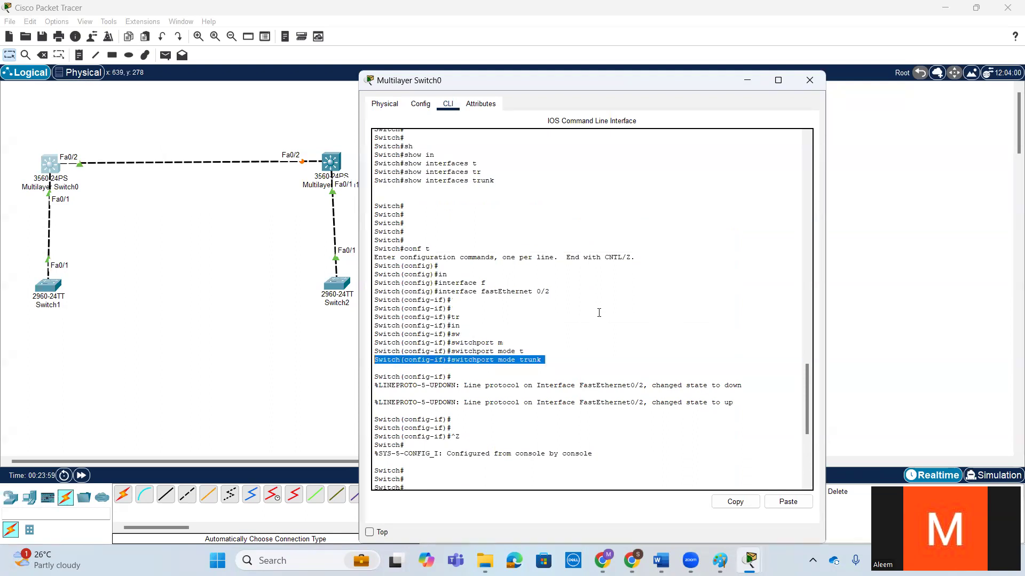
scroll(564, 338, down, 1)
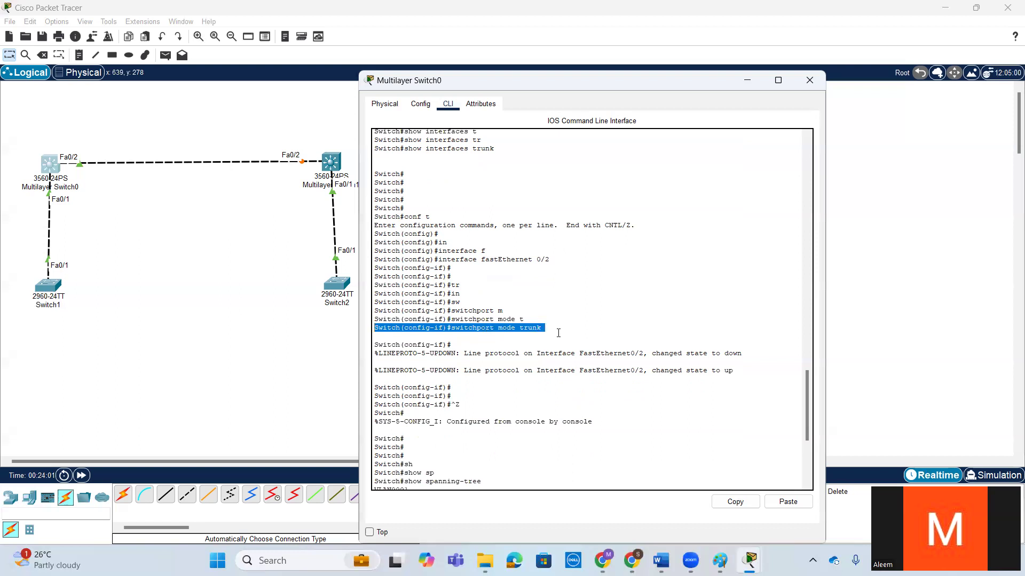
drag(545, 329, 456, 330)
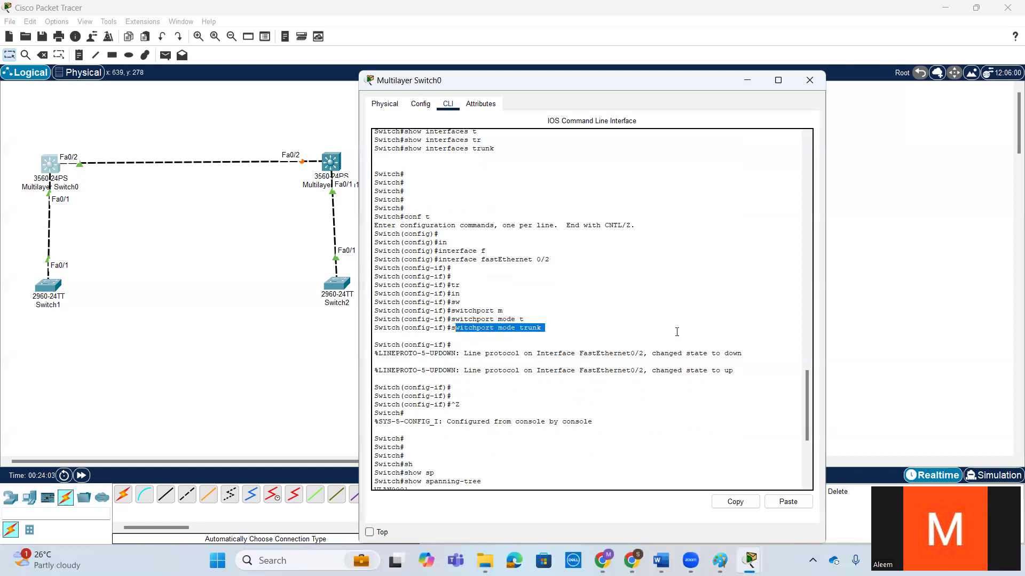
scroll(530, 218, down, 5)
scroll(588, 297, up, 4)
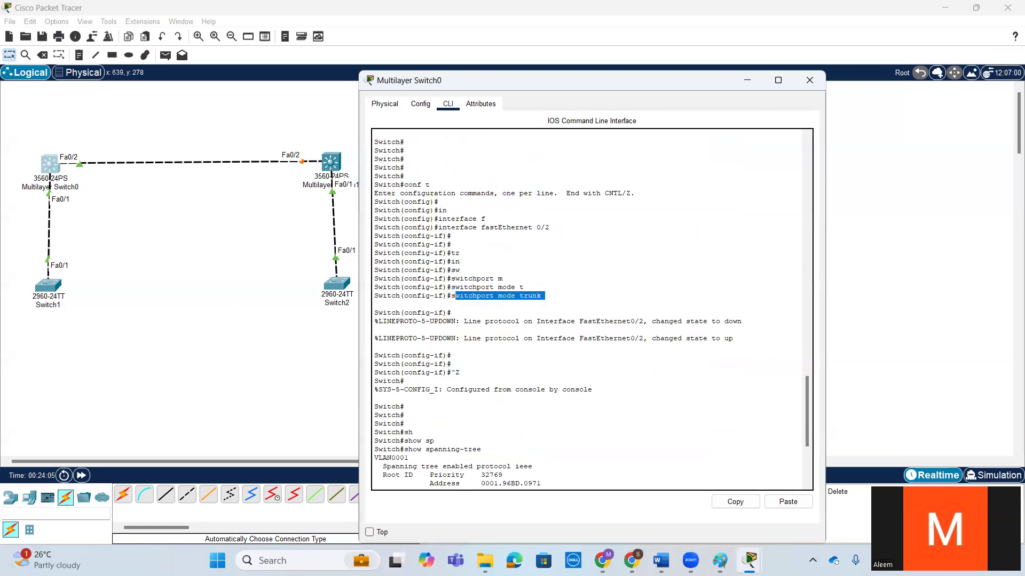
Switch to Paint, add freehand pencil marks around the Static Trunk and Dynamic Trunk notes, and return to Packet Tracer
mouse_move(720, 560)
click(713, 502)
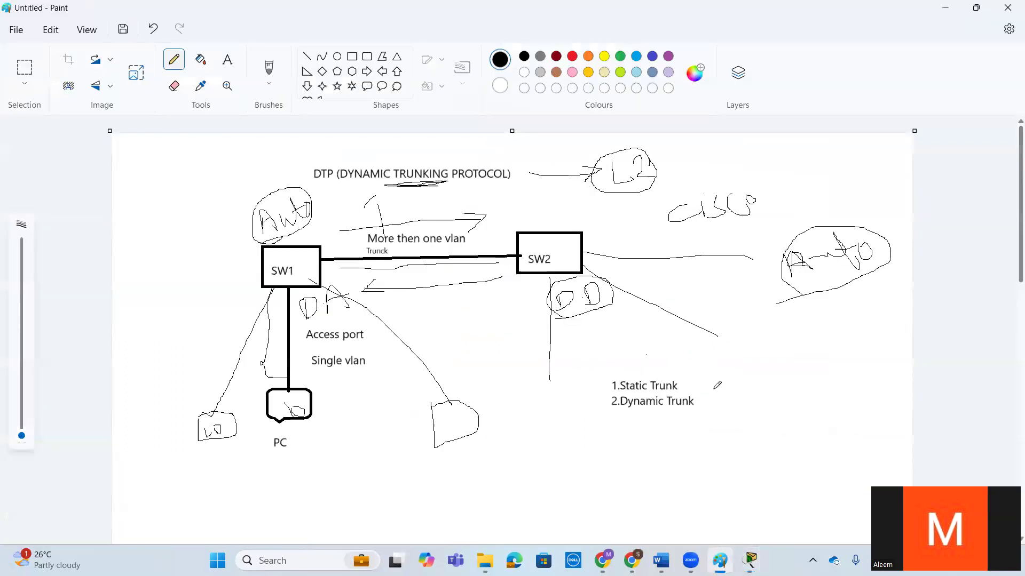
mouse_move(689, 376)
mouse_down()
mouse_move(707, 366)
mouse_move(716, 383)
mouse_up()
mouse_move(623, 412)
mouse_down()
mouse_move(758, 401)
mouse_move(732, 411)
mouse_up()
mouse_move(783, 388)
mouse_down()
mouse_move(804, 407)
mouse_move(784, 412)
mouse_up()
click(807, 396)
mouse_move(816, 379)
mouse_down()
mouse_move(836, 406)
mouse_move(824, 416)
mouse_move(838, 377)
mouse_move(775, 405)
mouse_move(797, 413)
mouse_up()
click(944, 9)
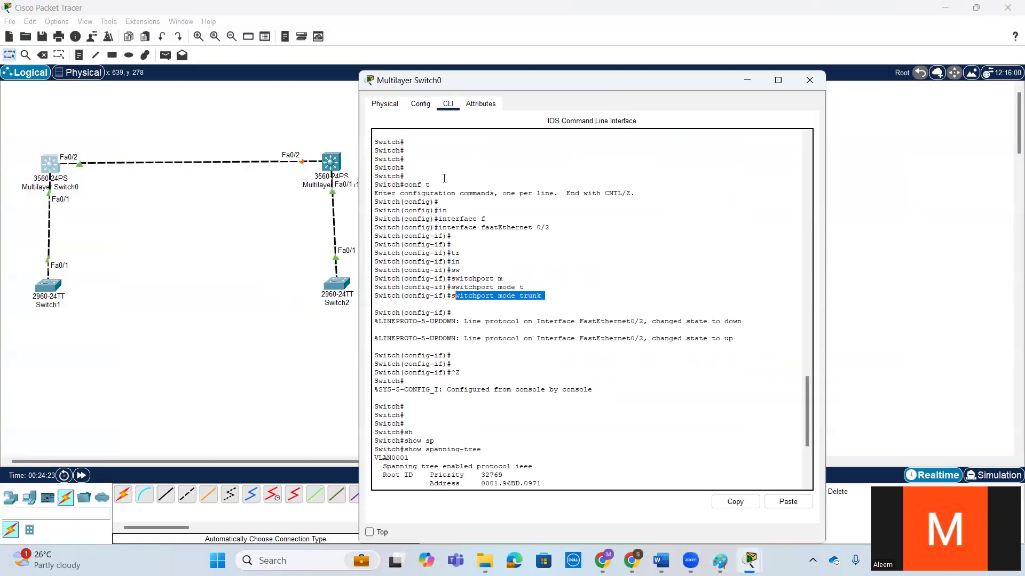
Try to display trunk information on Multilayer Switch0 with the abbreviated command show interfaces t
click(677, 407)
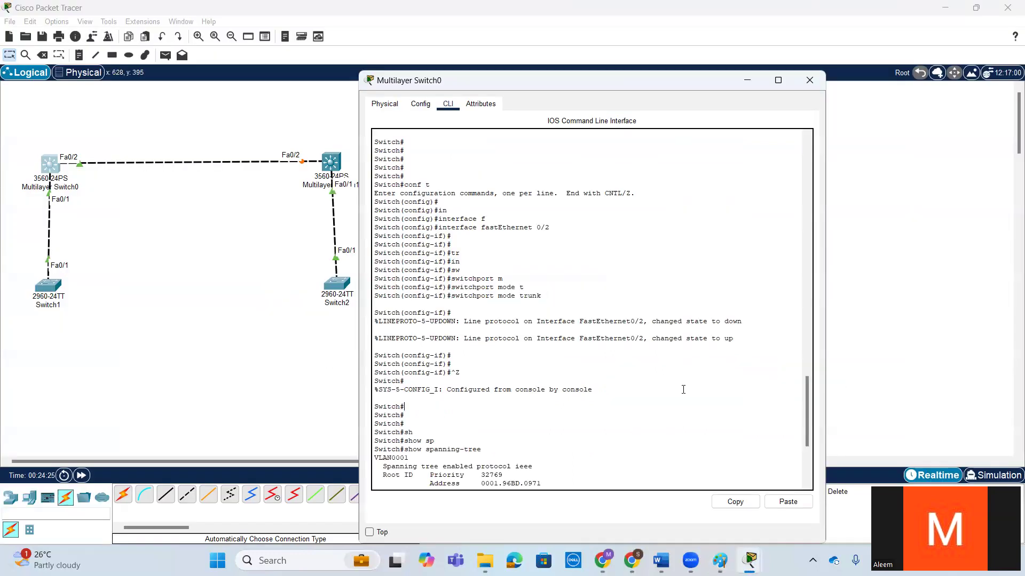
scroll(681, 386, down, 7)
key(Return)
text(sh)
key(Tab)
text(int)
key(Tab)
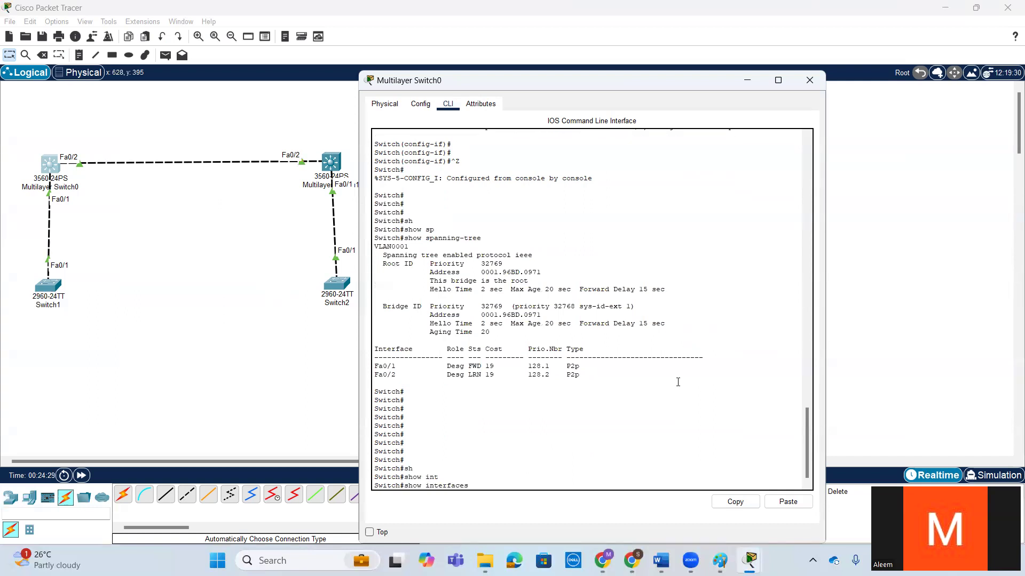
text(t)
key(Tab)
key(Return)
key(Return)
key(Return)
Run show interfaces trunk on Multilayer Switch0 and examine the trunking mode of Fa0/2
text(sh)
key(Tab)
text(in)
key(Tab)
text(tru)
key(Tab)
key(Return)
key(Return)
key(Return)
key(Return)
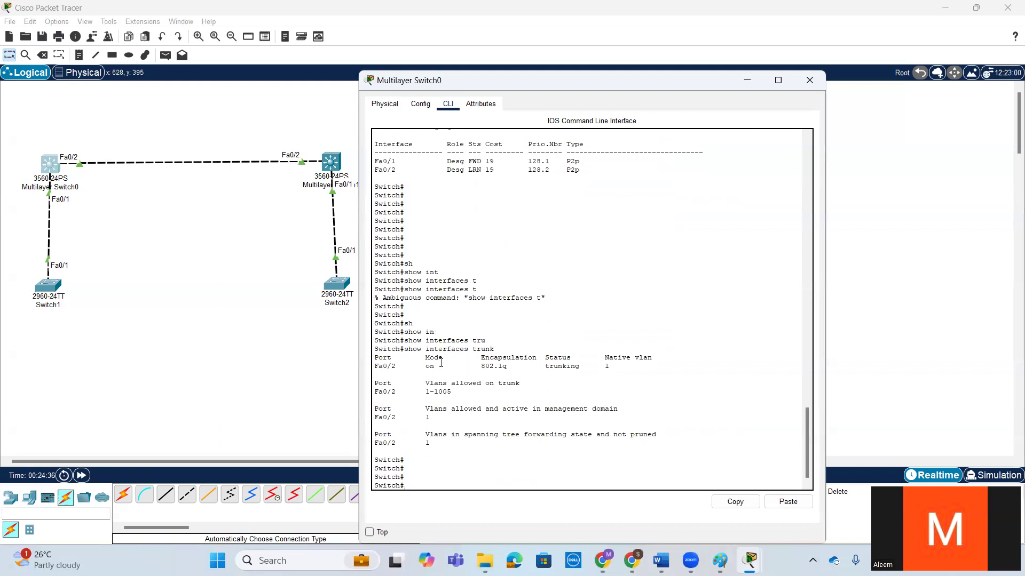
drag(426, 366, 445, 367)
click(429, 366)
drag(422, 366, 439, 367)
click(429, 366)
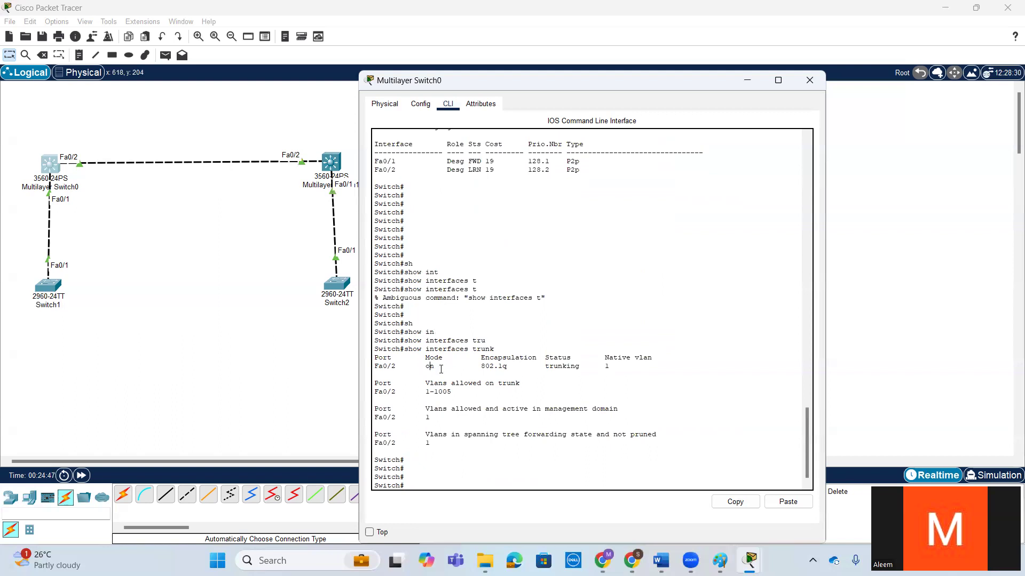
Open the command line of Multilayer Switch1 and answer no to the initial configuration dialog
click(332, 163)
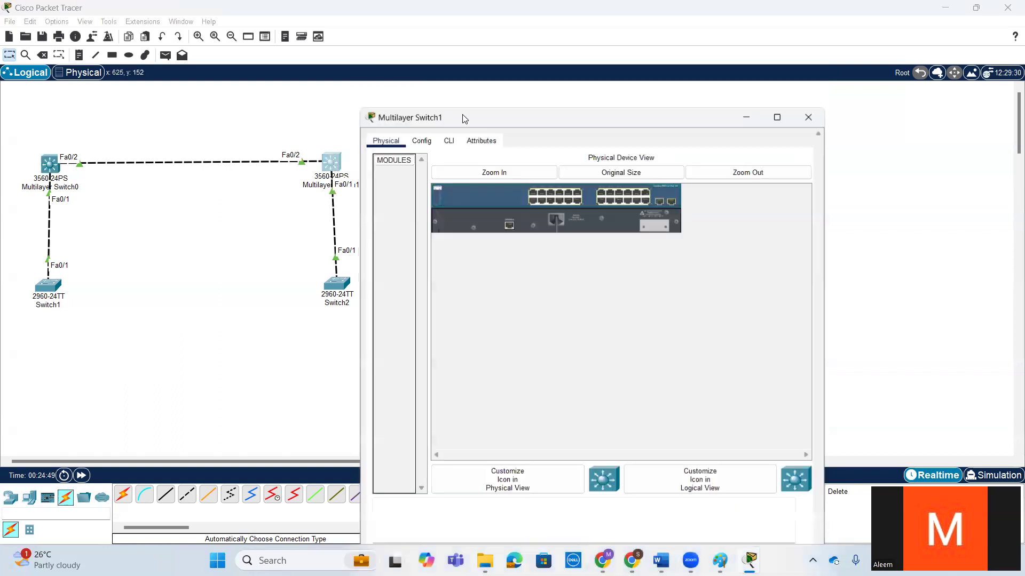
click(449, 141)
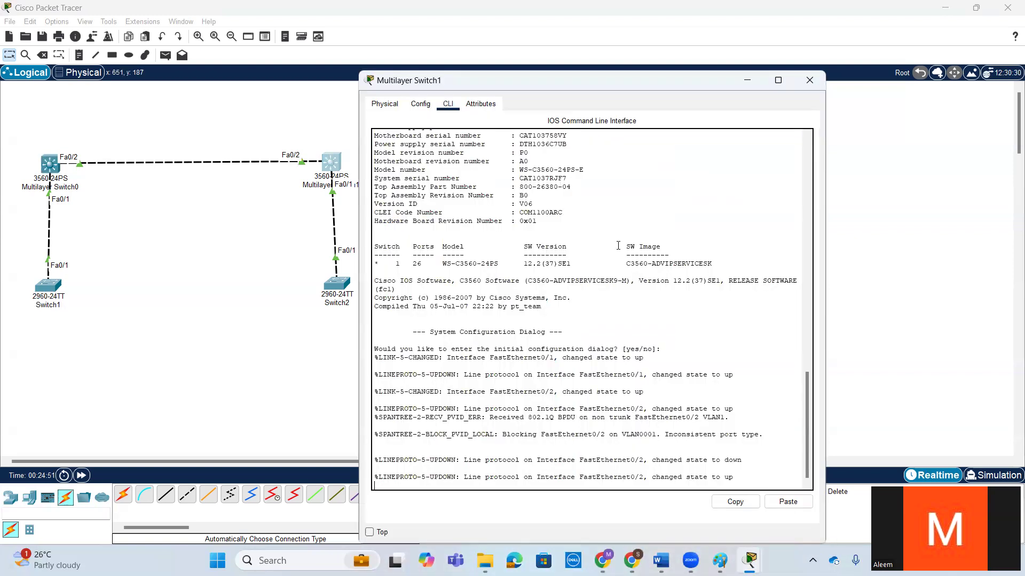
key(Return)
key(Return)
key(Return)
text(no)
key(Return)
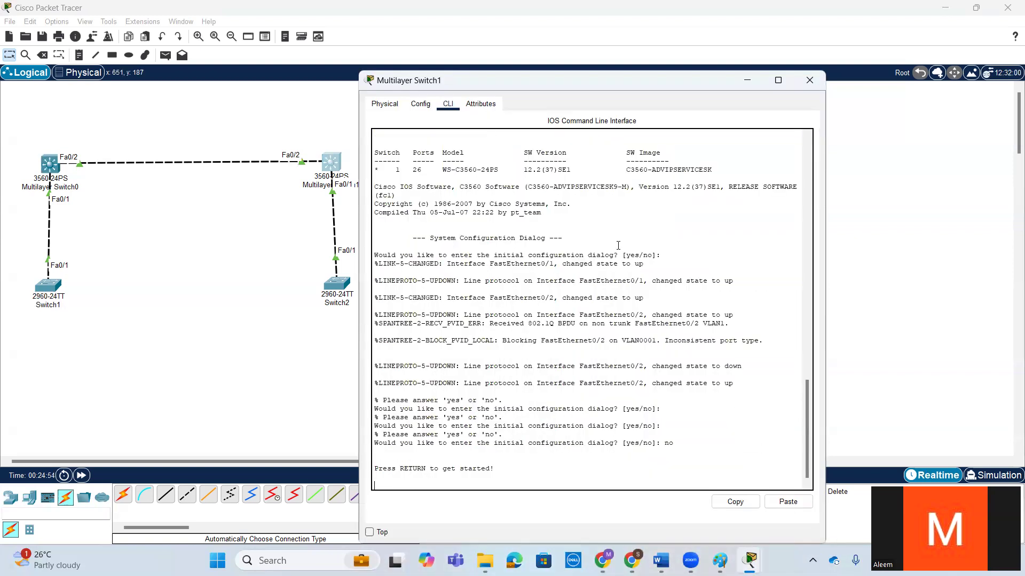
Start the console session on Multilayer Switch1 and enter privileged EXEC mode
key(Return)
key(Return)
key(Return)
key(Return)
text(en)
key(Return)
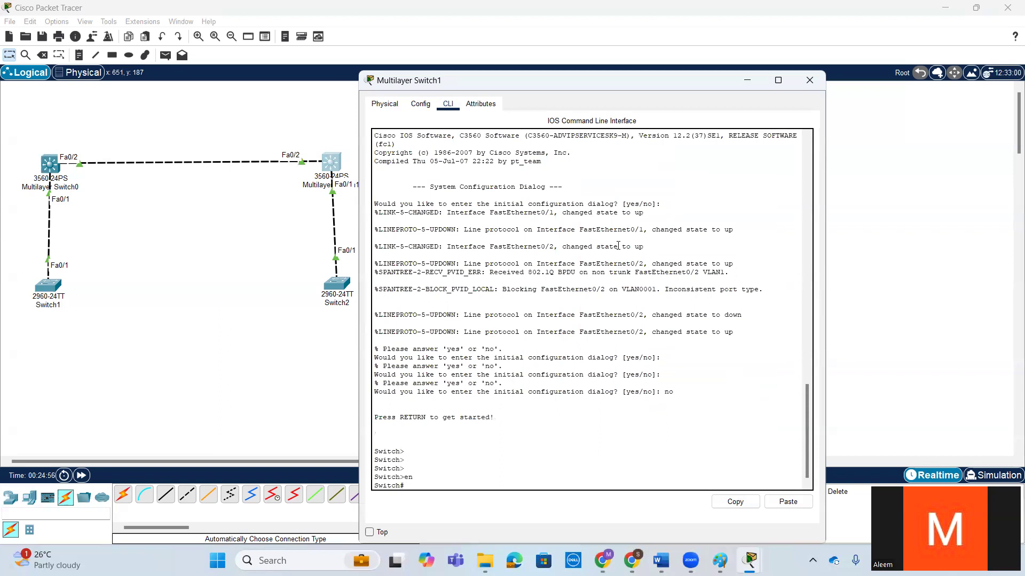
Check the trunk status on Multilayer Switch1 with show interfaces trunk
key(Return)
key(Return)
text(sh)
key(Tab)
text(in)
key(Tab)
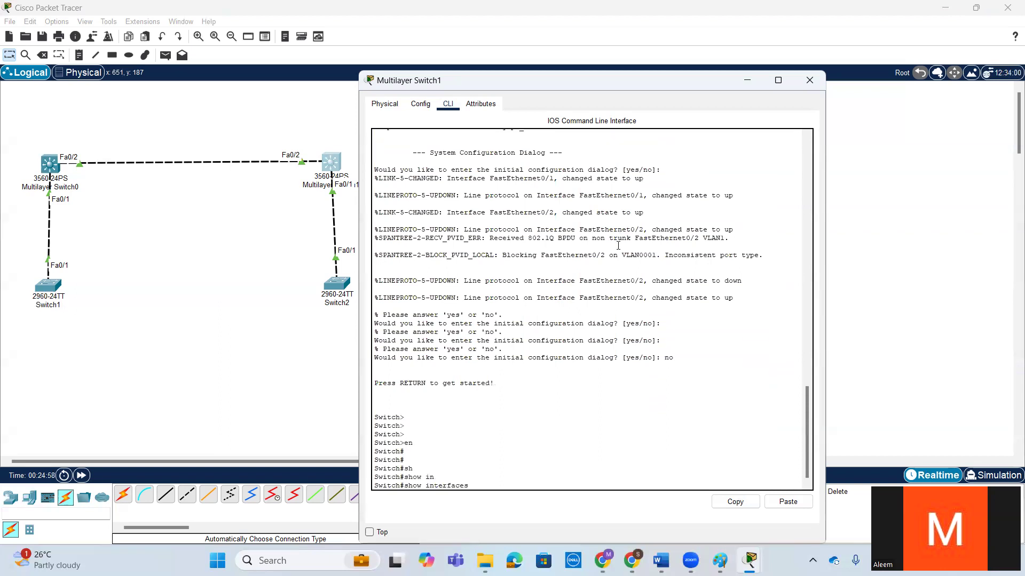
text(tr)
key(Tab)
key(Return)
key(Return)
key(Return)
key(Return)
key(Return)
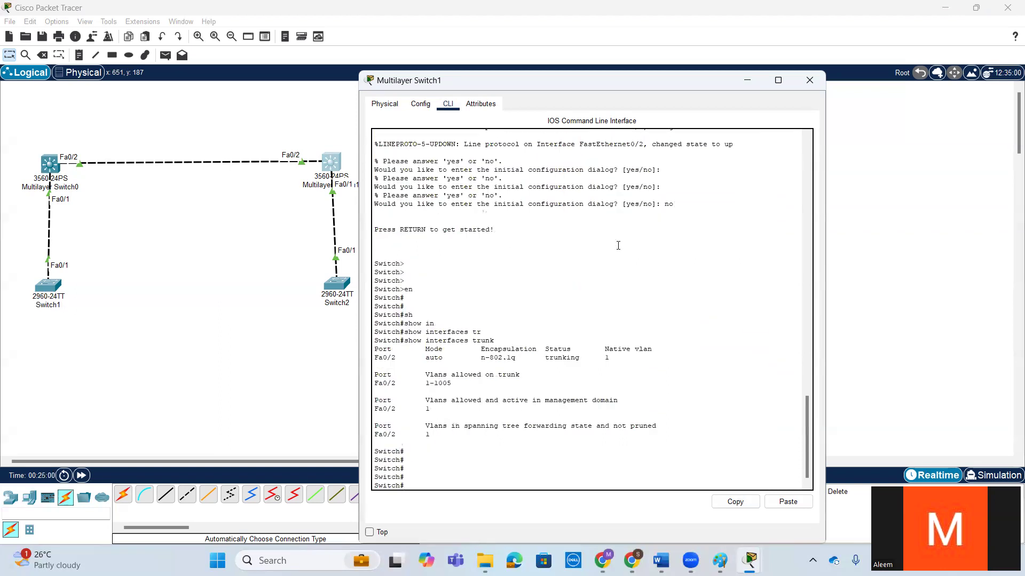
Compare the Fa0/2 trunking mode on Multilayer Switch1 with the mode on Multilayer Switch0
double_click(444, 361)
click(38, 166)
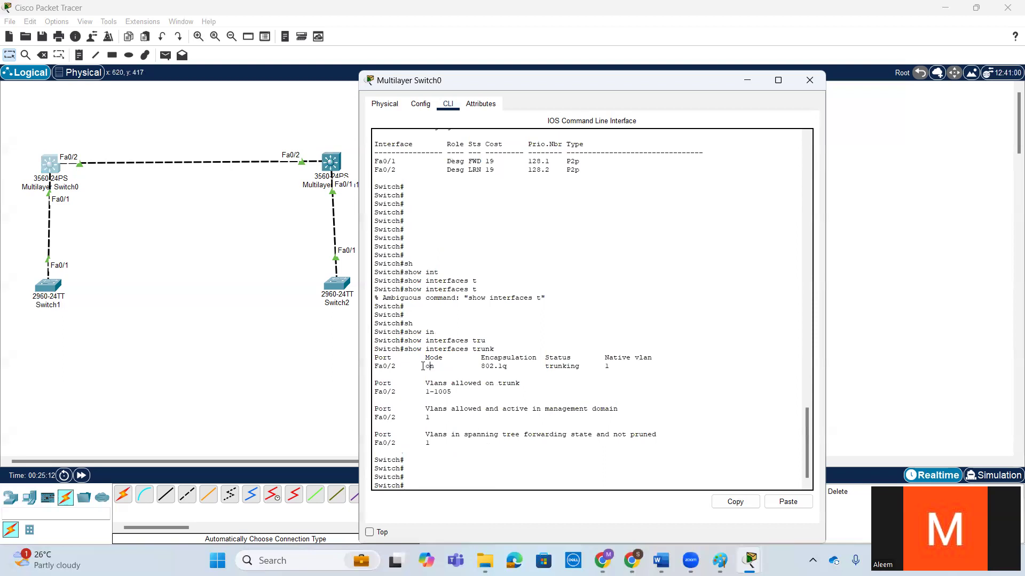
drag(421, 367, 442, 367)
click(421, 370)
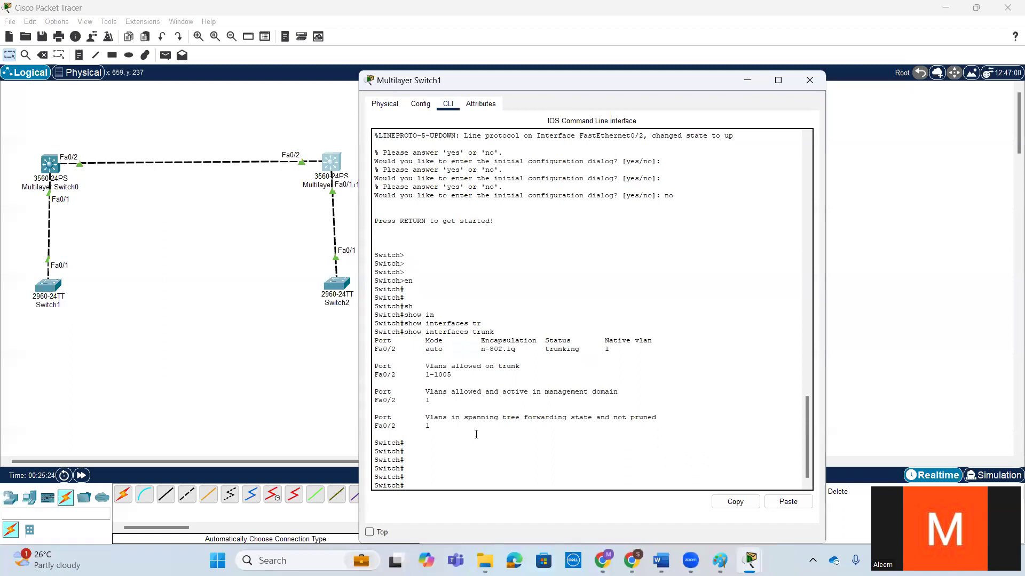
Configure fastEthernet 0/2 on Multilayer Switch1 with switchport mode dynamic desirable and return to privileged EXEC mode
key(Return)
key(Return)
text(conf)
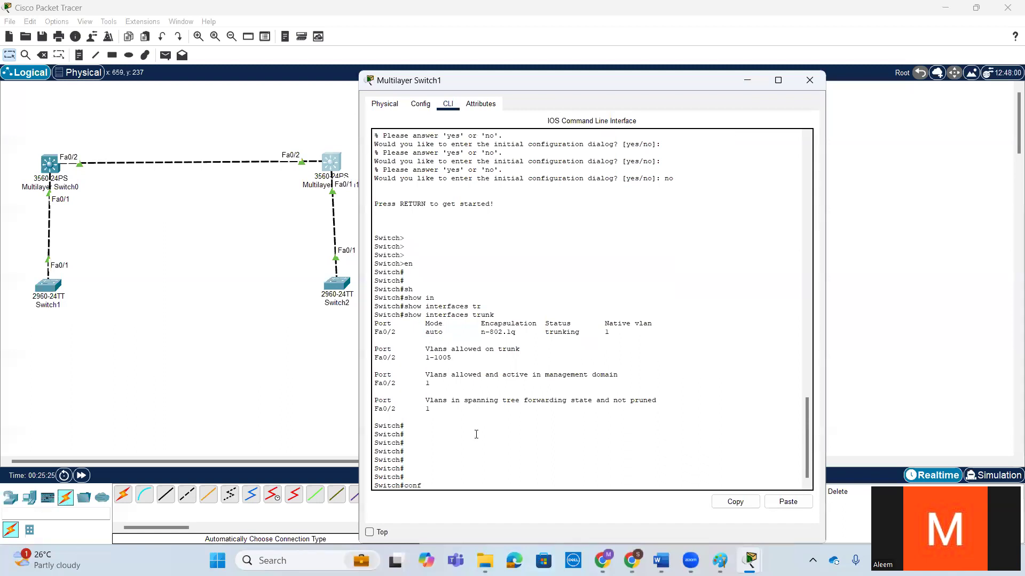
text( t)
key(Return)
key(Return)
key(Return)
text(in)
key(Tab)
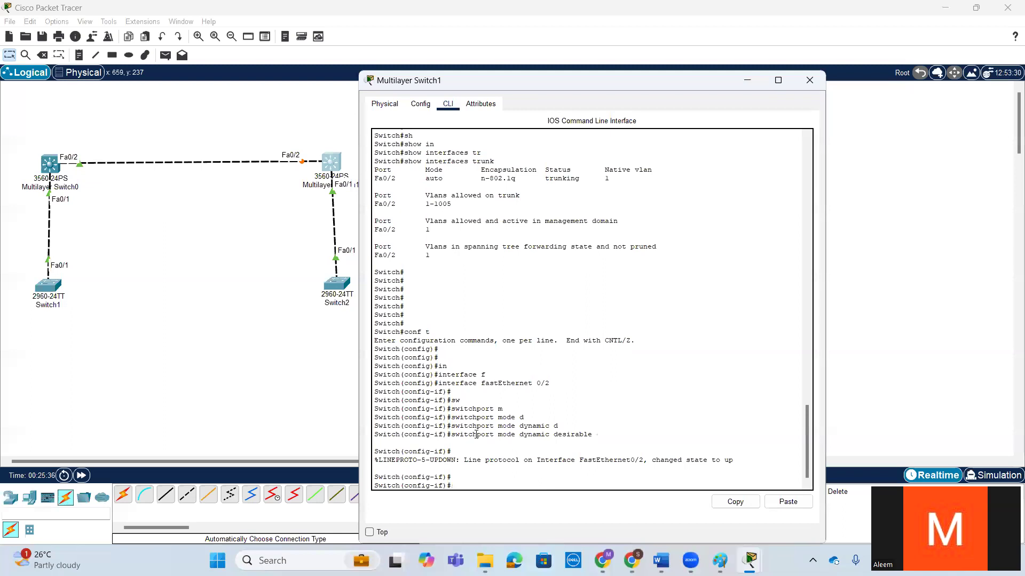
key(Return)
key(Return)
key(Return)
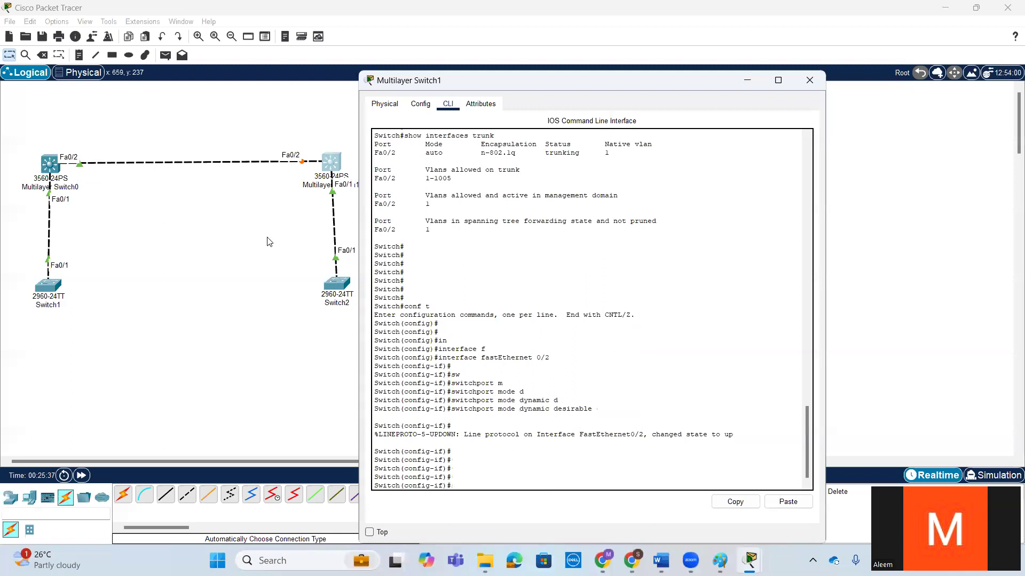
key(ctrl+z)
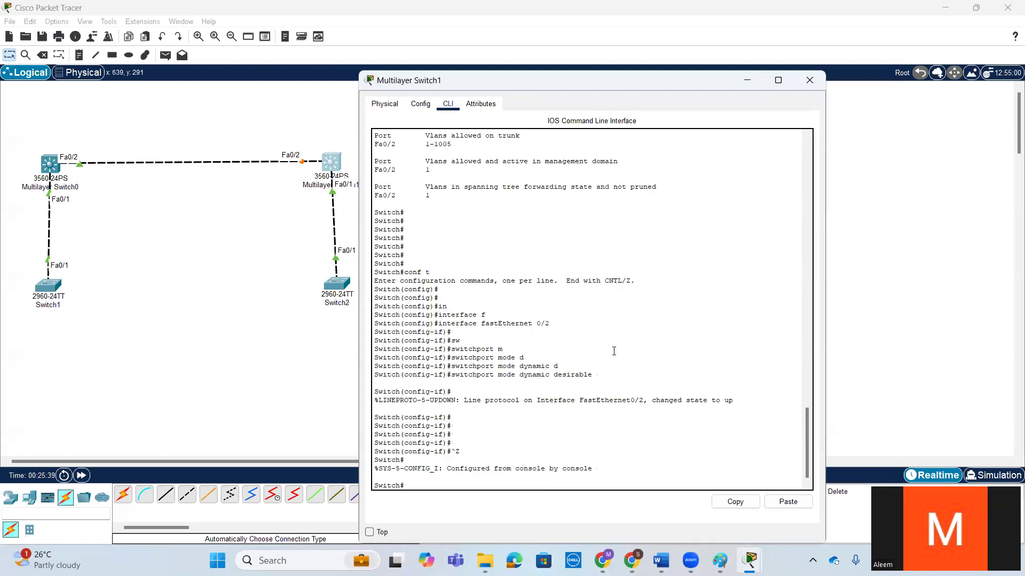
Run show interfaces trunk on Multilayer Switch1 again and examine the mode and encapsulation of Fa0/2
key(Return)
key(Return)
text(sh)
key(Tab)
text(in)
key(Tab)
text(tr)
key(Tab)
key(Return)
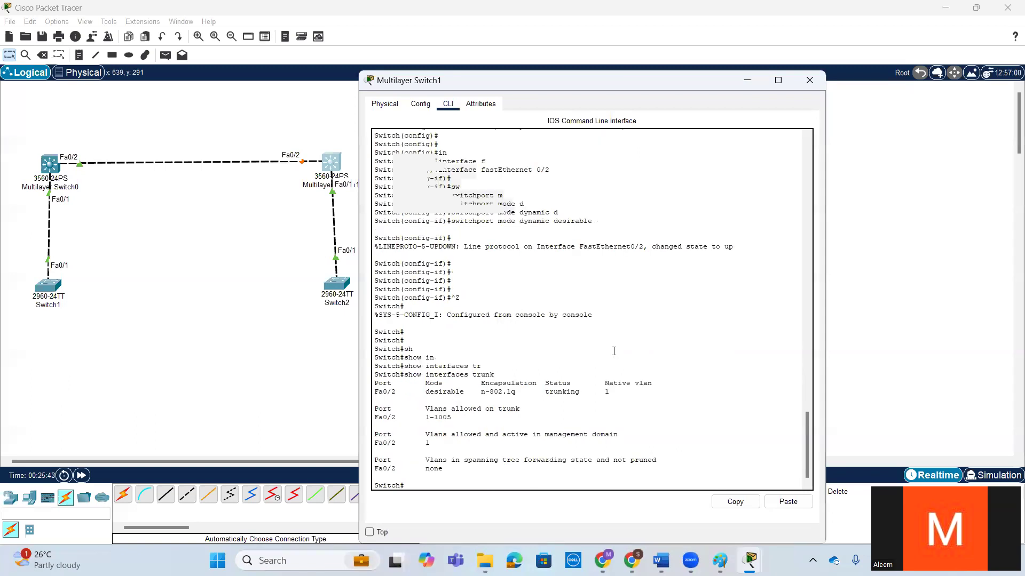
key(Return)
key(Return)
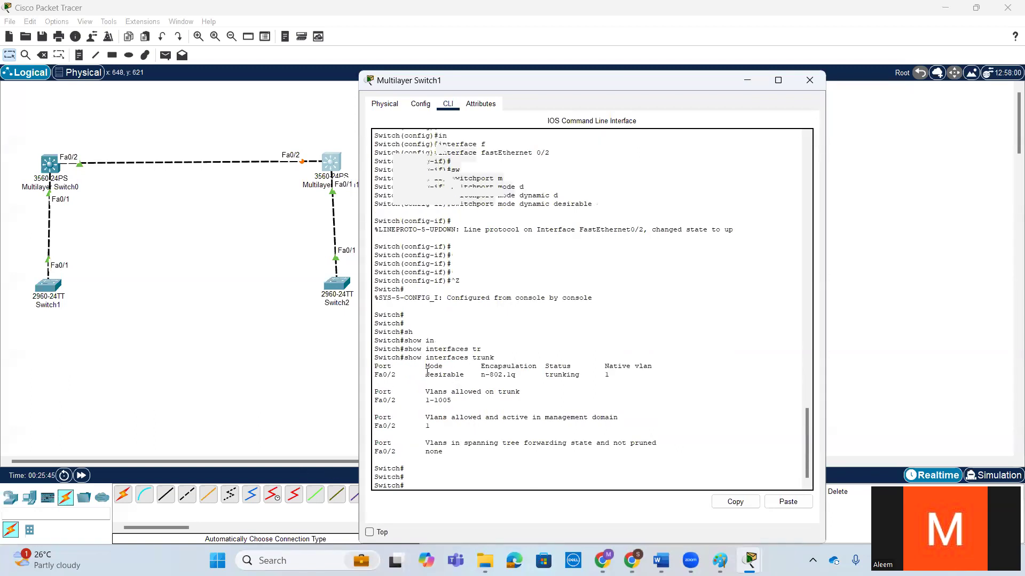
double_click(479, 375)
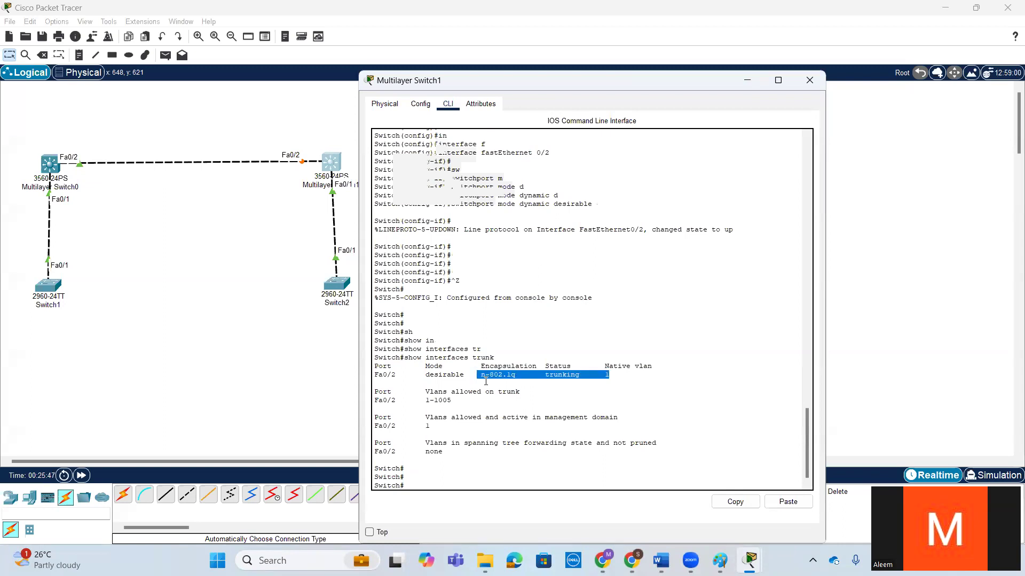
Compare the Fa0/2 encapsulation, status and native VLAN on Multilayer Switch1 with those on Multilayer Switch0
mouse_move(481, 373)
mouse_down()
mouse_move(517, 375)
mouse_move(487, 376)
mouse_up()
click(510, 377)
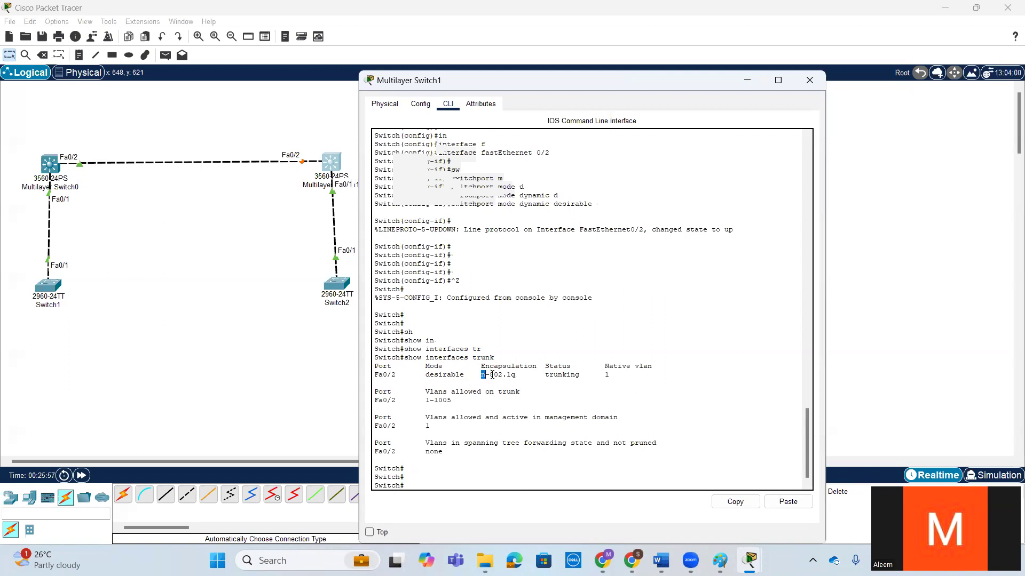
click(47, 169)
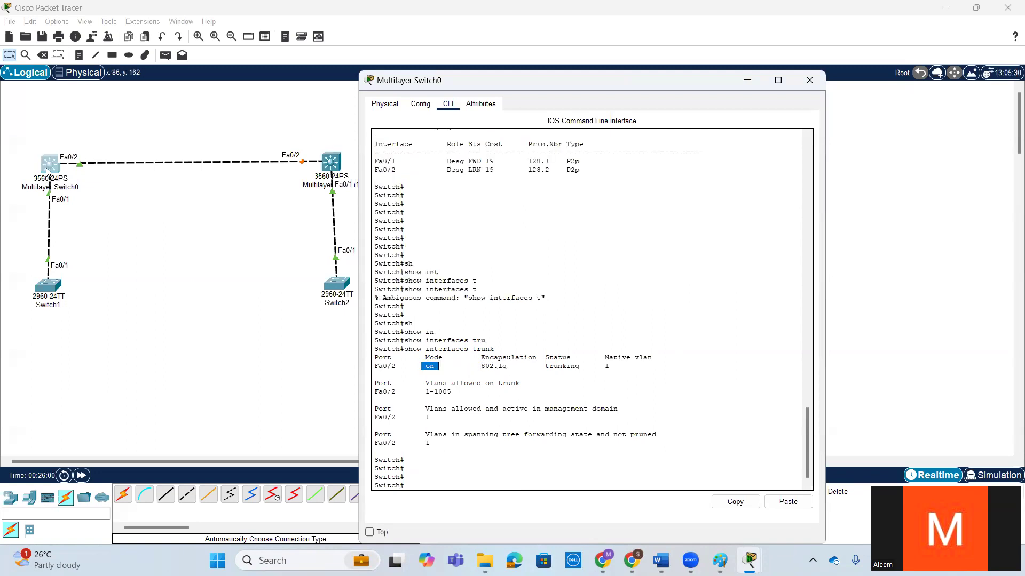
drag(482, 367, 609, 367)
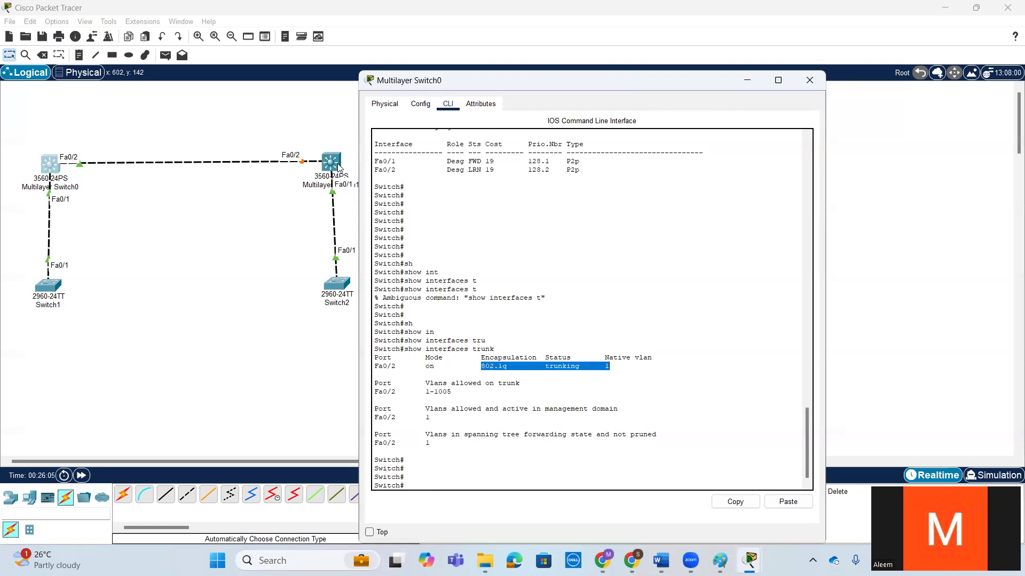
Run show interfaces fastEthernet 0/2 switchport on Multilayer Switch1 and page through to the end of the output
click(335, 164)
click(603, 356)
key(Return)
key(Return)
key(Return)
text(sh)
key(Tab)
text(in)
key(Tab)
text(f)
key(Tab)
text(0/)
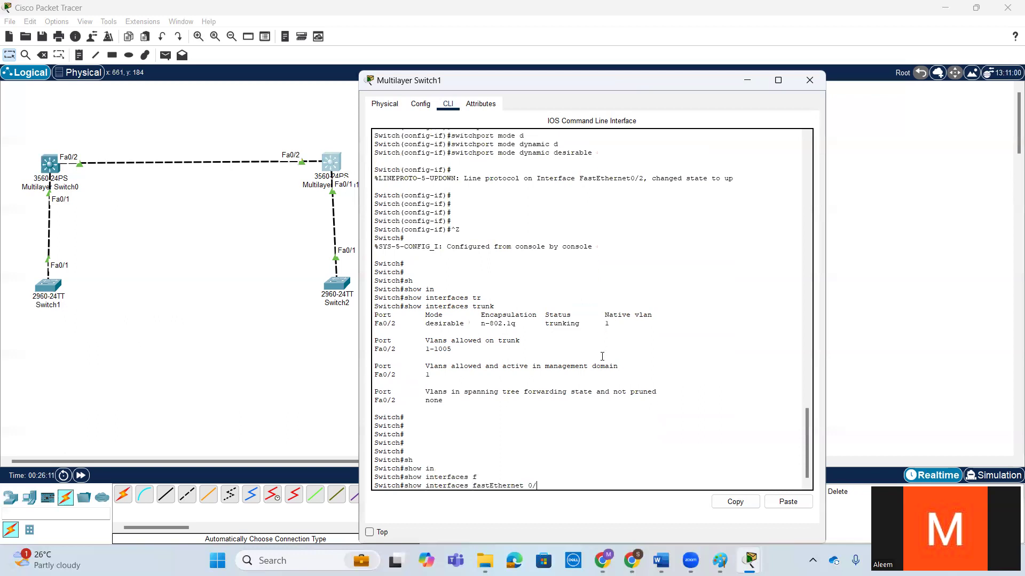
text(2)
text( sw)
key(Tab)
key(Return)
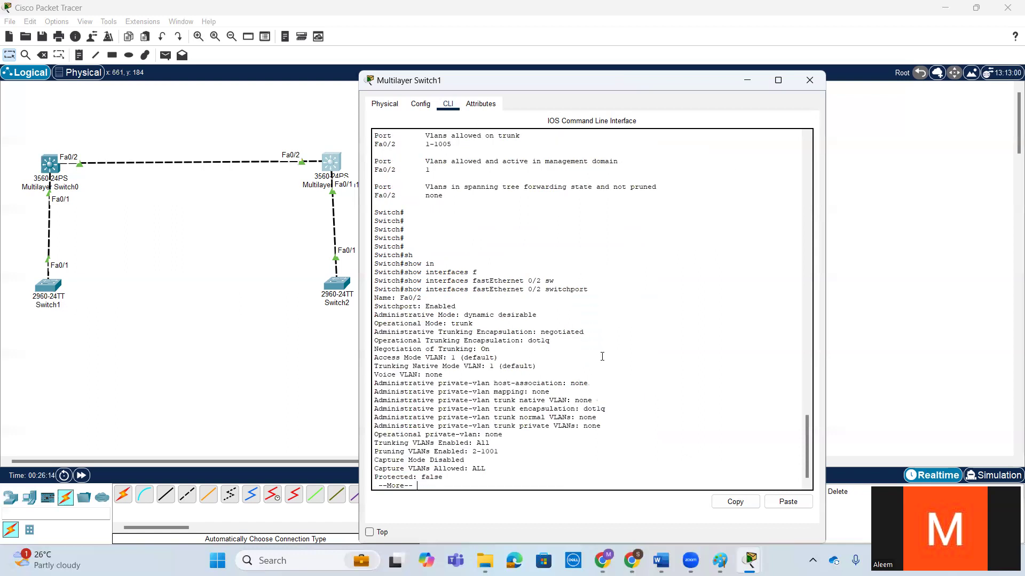
key(space)
key(Return)
key(Return)
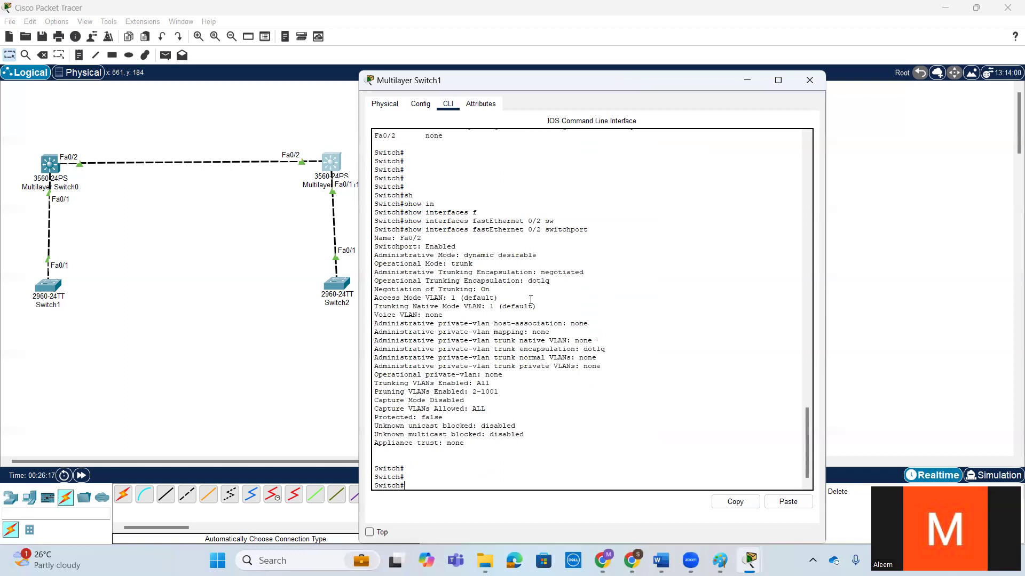
Examine the trunking encapsulation, administrative mode, switchport state and operational mode of Fa0/2 in the Multilayer Switch1 output
drag(541, 272, 585, 273)
drag(460, 255, 538, 260)
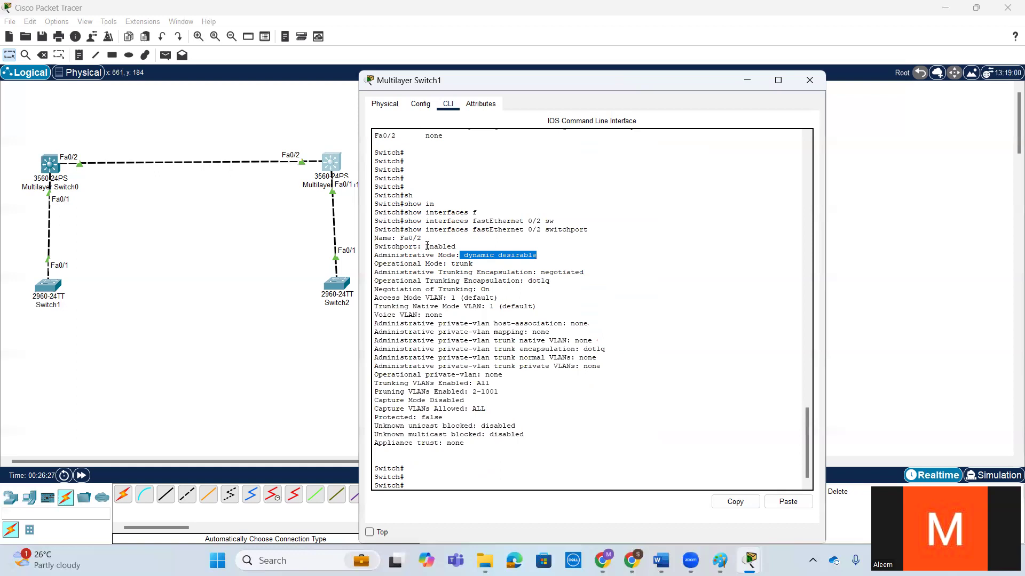
drag(425, 247, 456, 248)
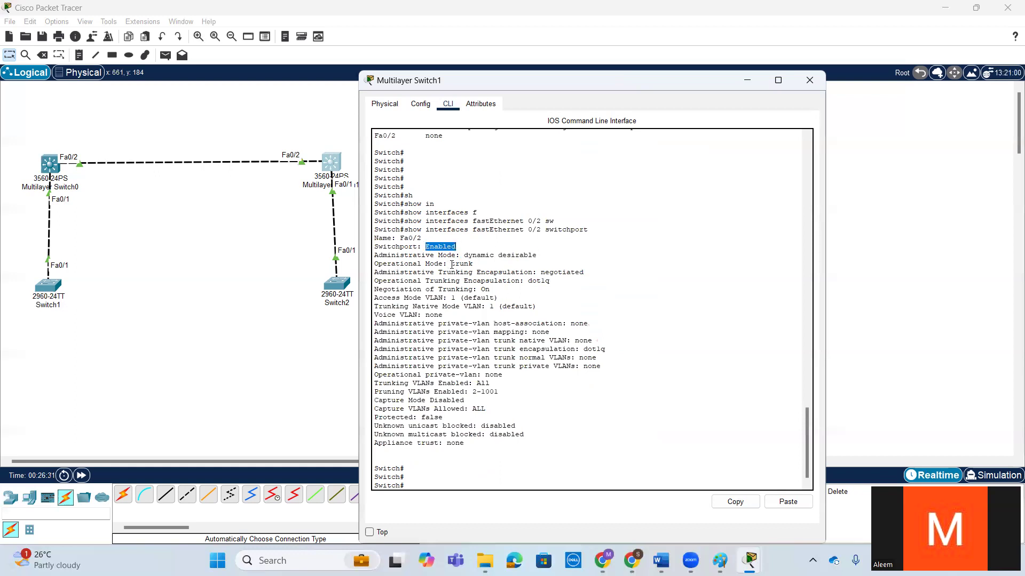
drag(447, 264, 464, 264)
mouse_move(455, 271)
mouse_down()
mouse_move(454, 261)
mouse_move(473, 264)
mouse_up()
click(454, 261)
click(449, 264)
drag(450, 263, 488, 264)
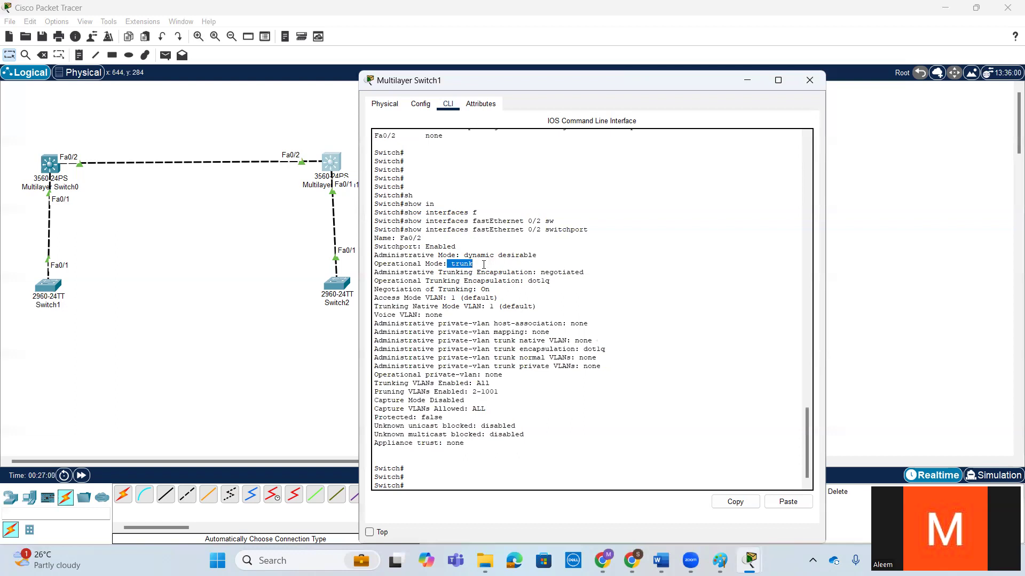
click(483, 264)
drag(448, 265, 473, 264)
Add a PC below Switch1 and cable it to the switch with an automatically chosen connection
drag(30, 503, 40, 400)
click(65, 295)
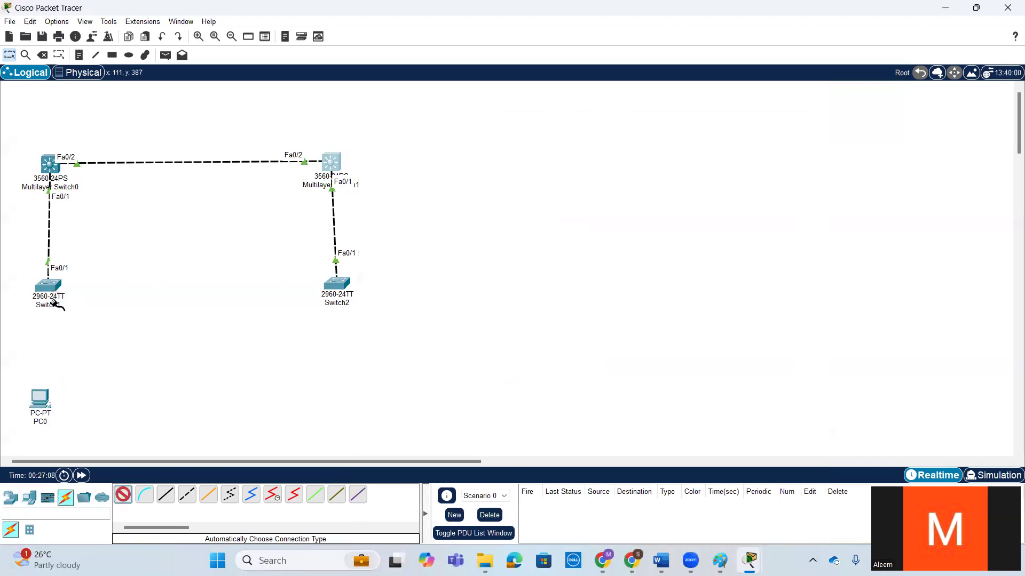
click(42, 398)
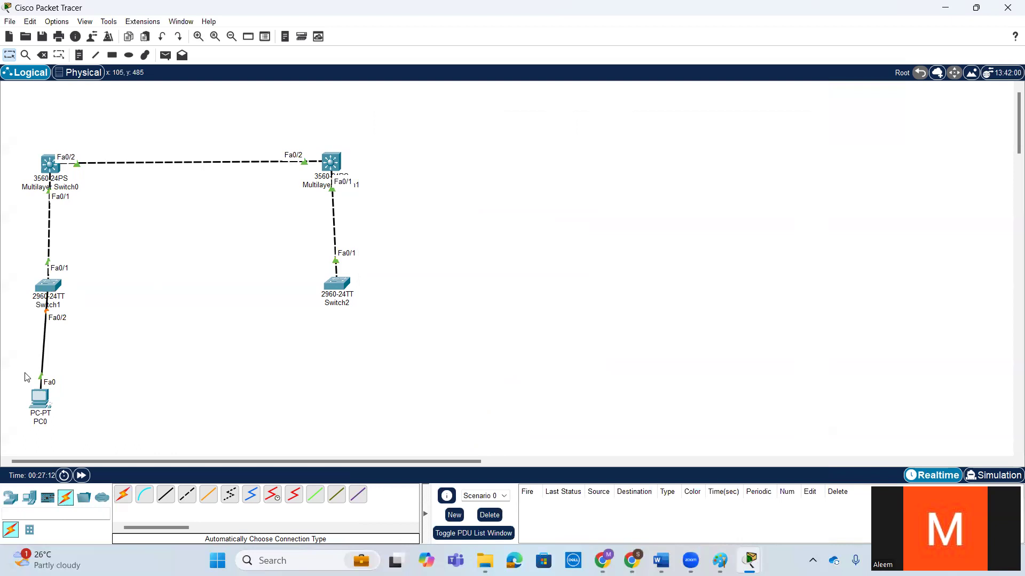
Open the command line of Switch1 and enter privileged EXEC mode
click(44, 289)
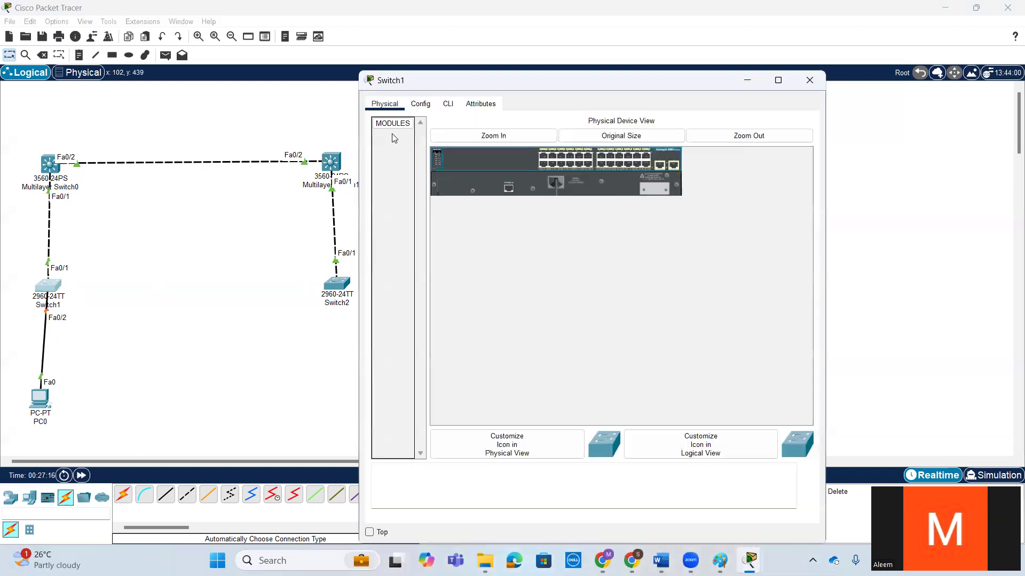
click(447, 104)
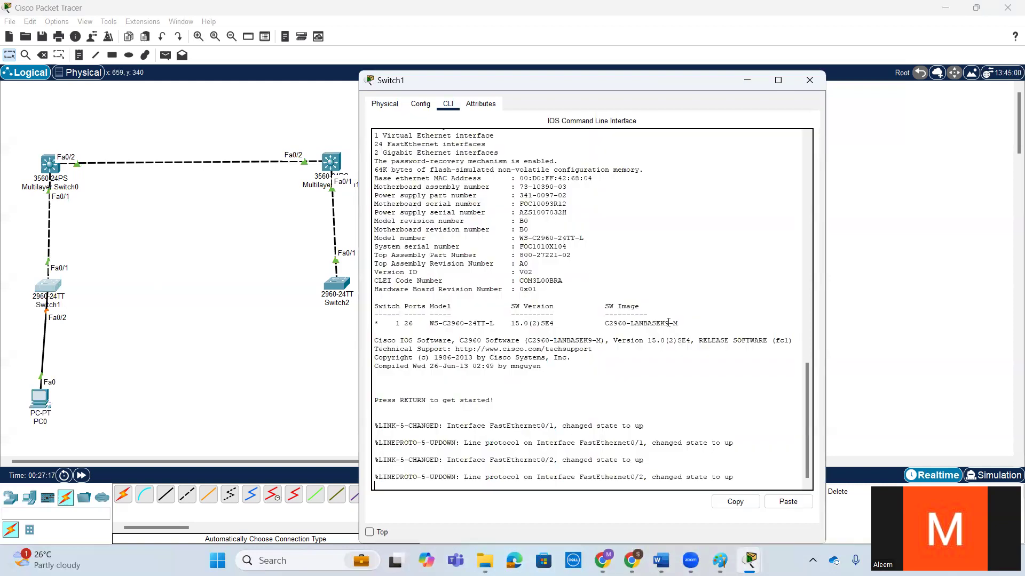
key(Return)
key(Return)
text(en)
key(Return)
key(Return)
key(Return)
key(Return)
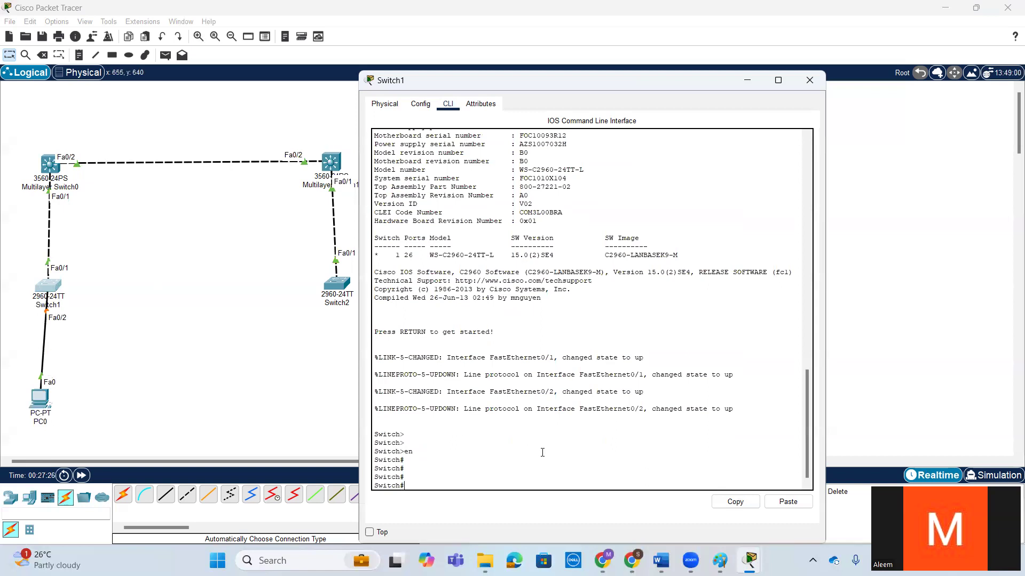
Run show interfaces fastEthernet 0/2 switchport on Switch1 and examine the port's administrative mode
text(sh)
key(Tab)
text(in)
key(Tab)
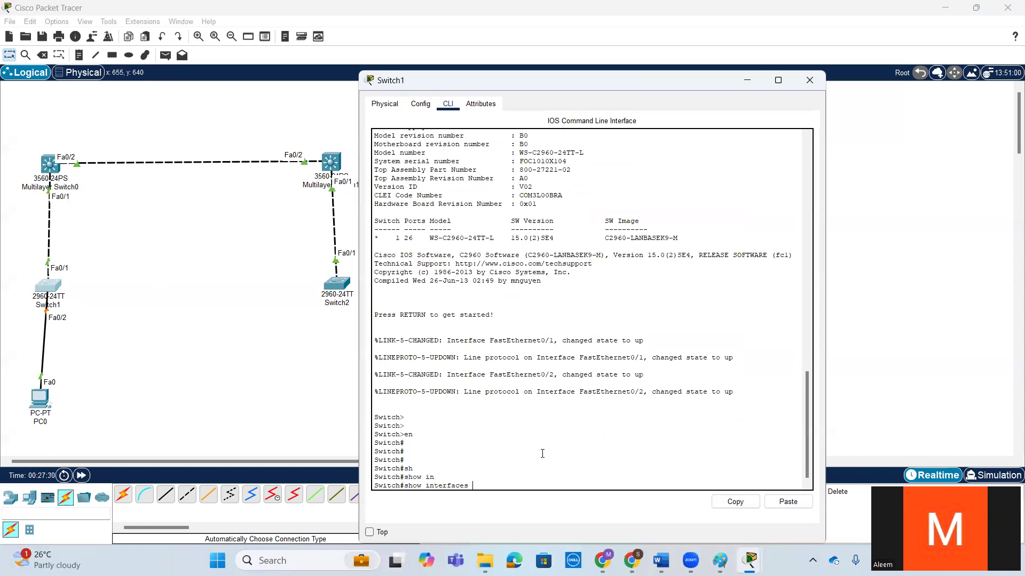
text(f)
key(Tab)
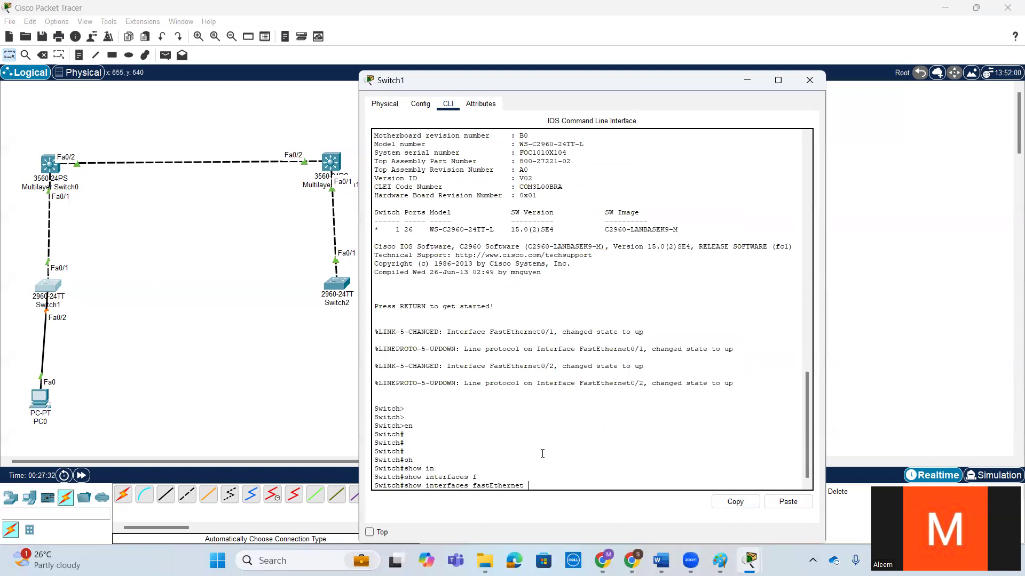
text(0/)
text(2 sw)
key(Tab)
key(Return)
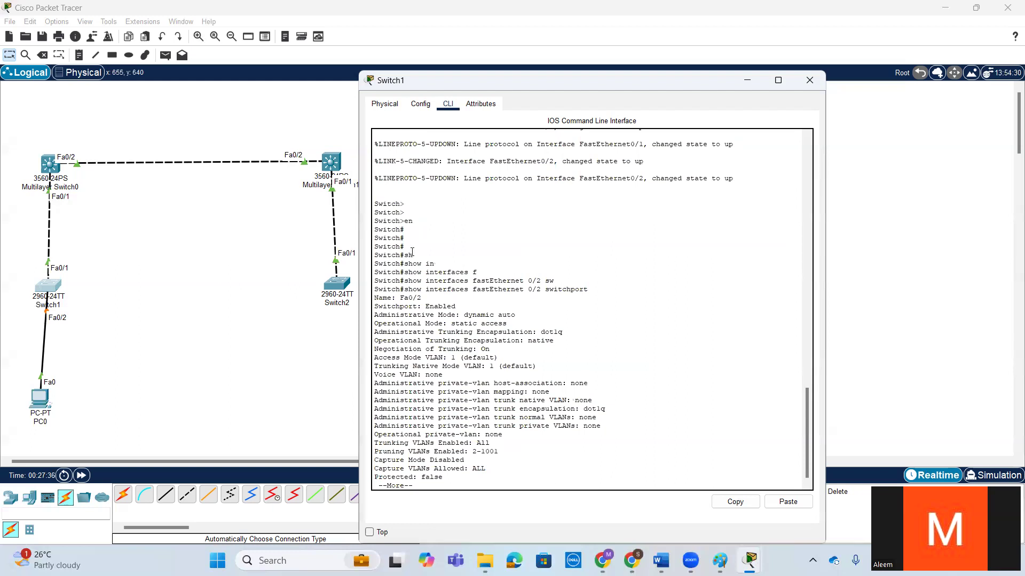
key(space)
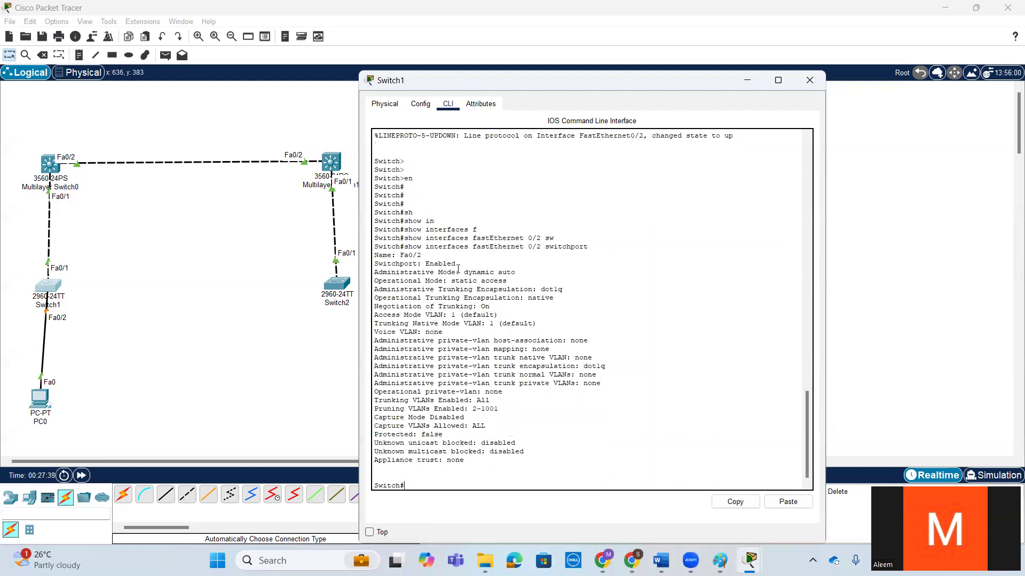
drag(460, 273, 528, 273)
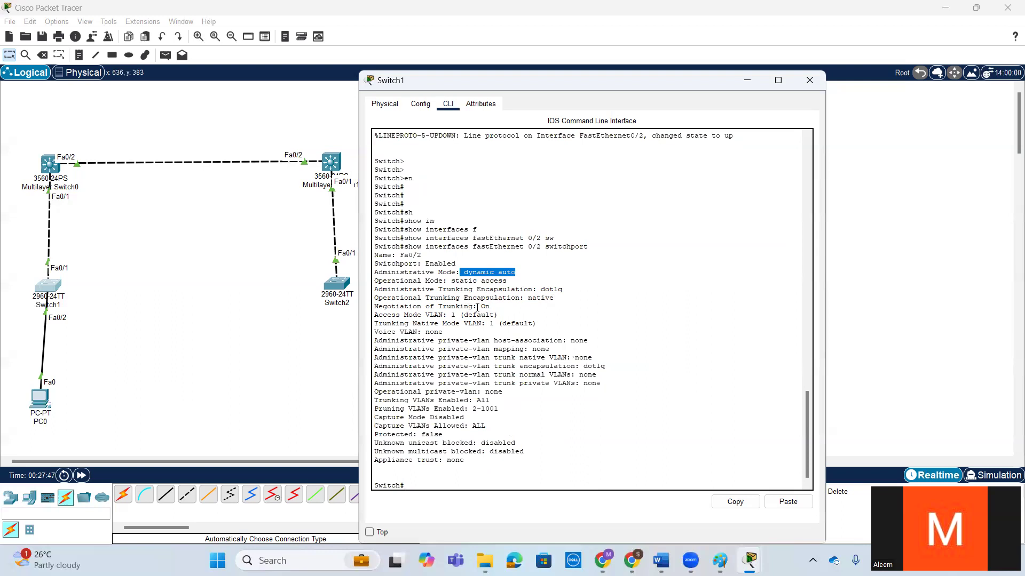
click(608, 384)
key(Return)
key(Return)
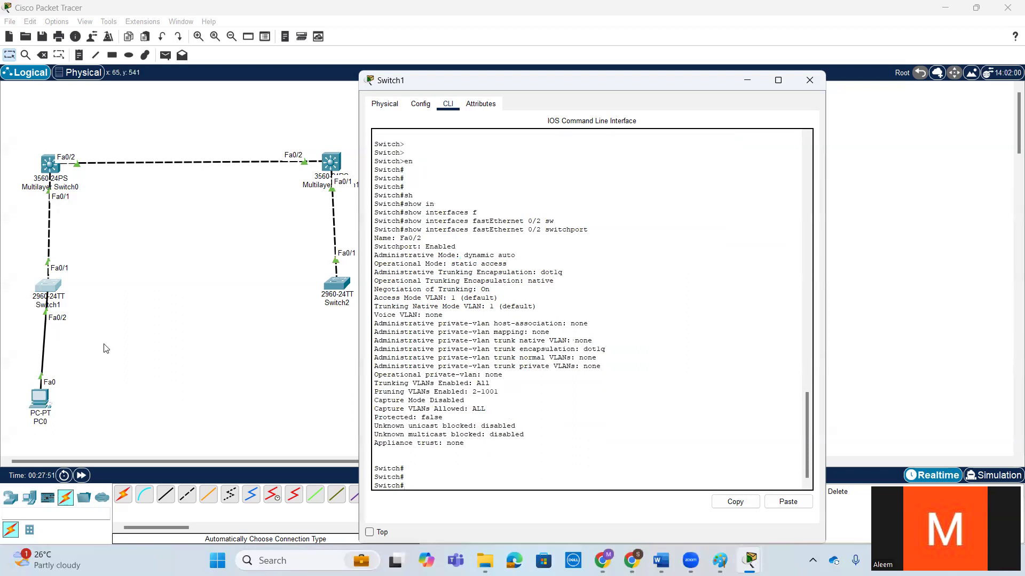
Enter global configuration mode on Switch1 and open interface fastEthernet 0/2 for configuration
text(conf t)
key(Return)
key(Return)
key(Return)
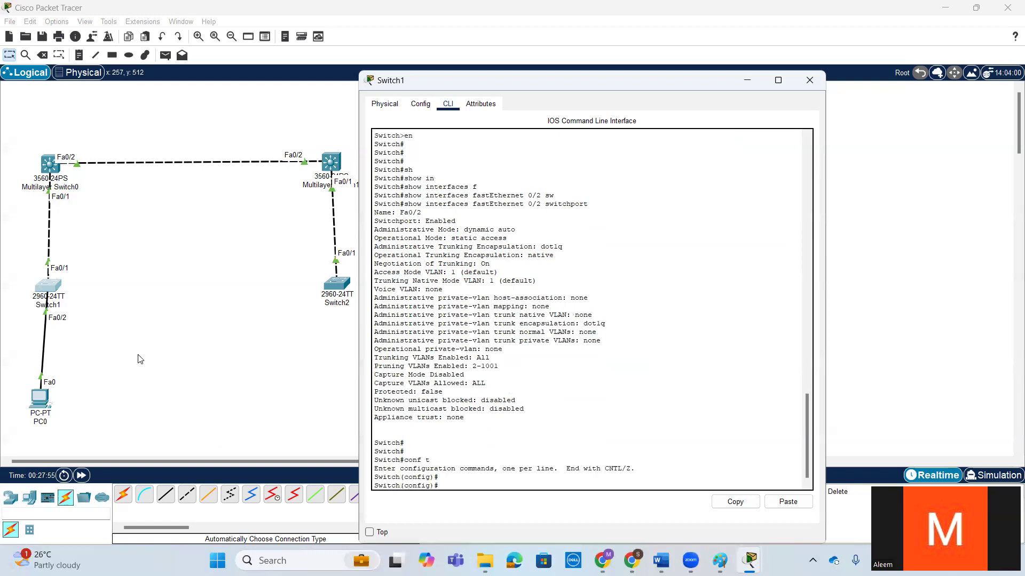
text(in)
key(Tab)
text(f)
key(Tab)
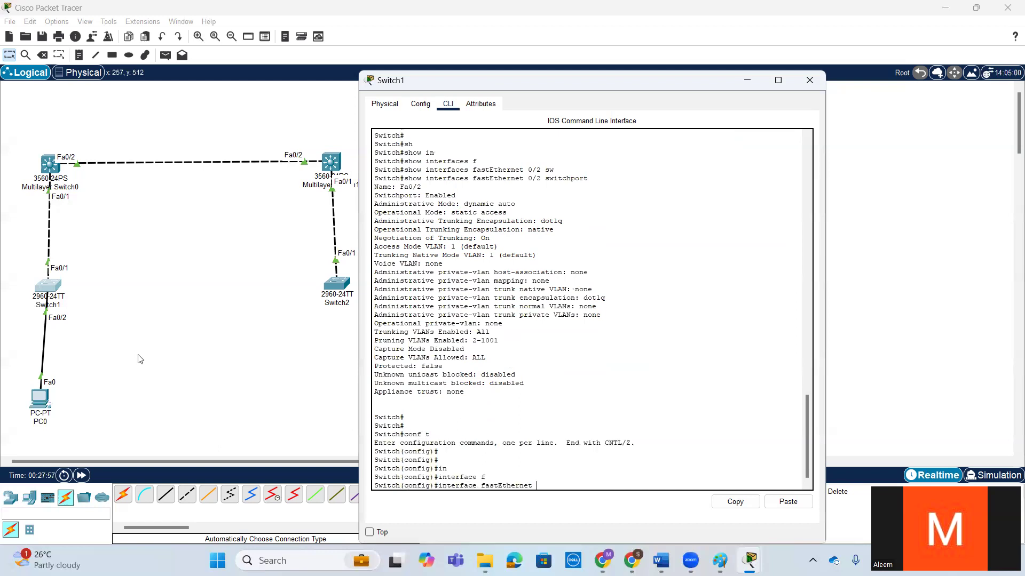
text(0/2)
key(Return)
key(Return)
List the options available for the switchport trunk command and for the switchport command on fastEthernet 0/2
text(sw)
key(Tab)
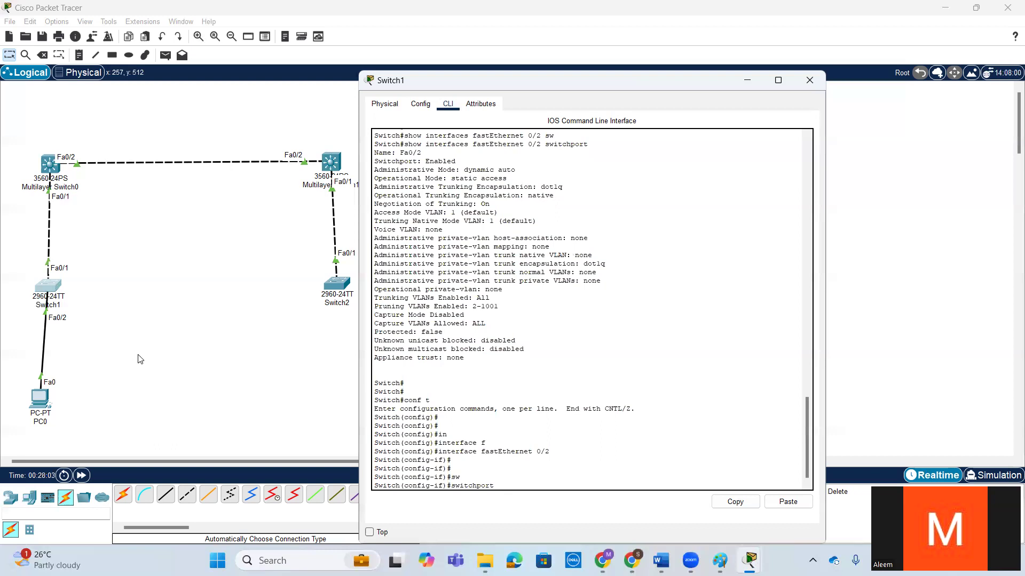
text(t)
key(Tab)
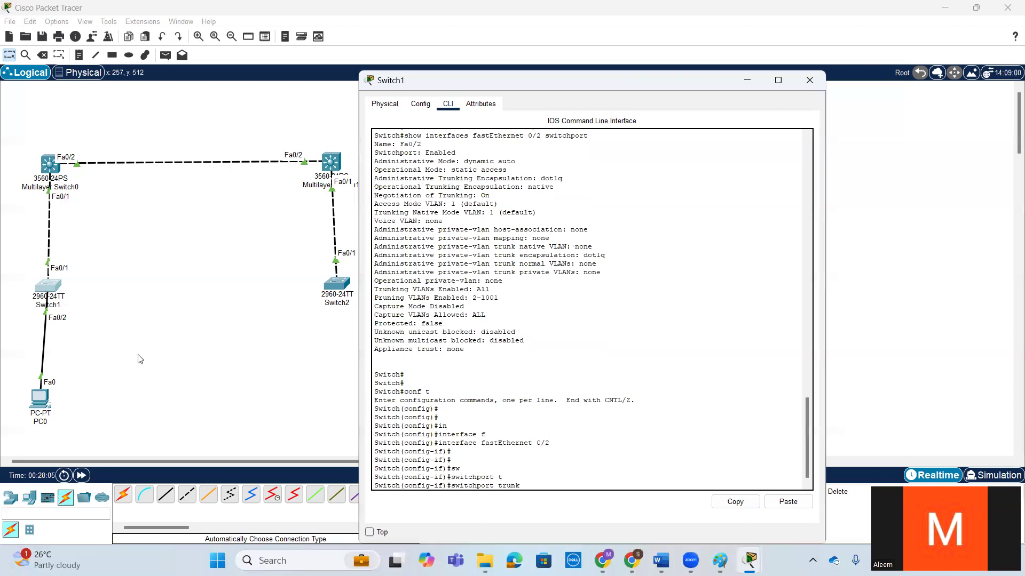
text(?)
key(BackSpace)
key(BackSpace)
key(BackSpace)
key(BackSpace)
key(BackSpace)
text(?)
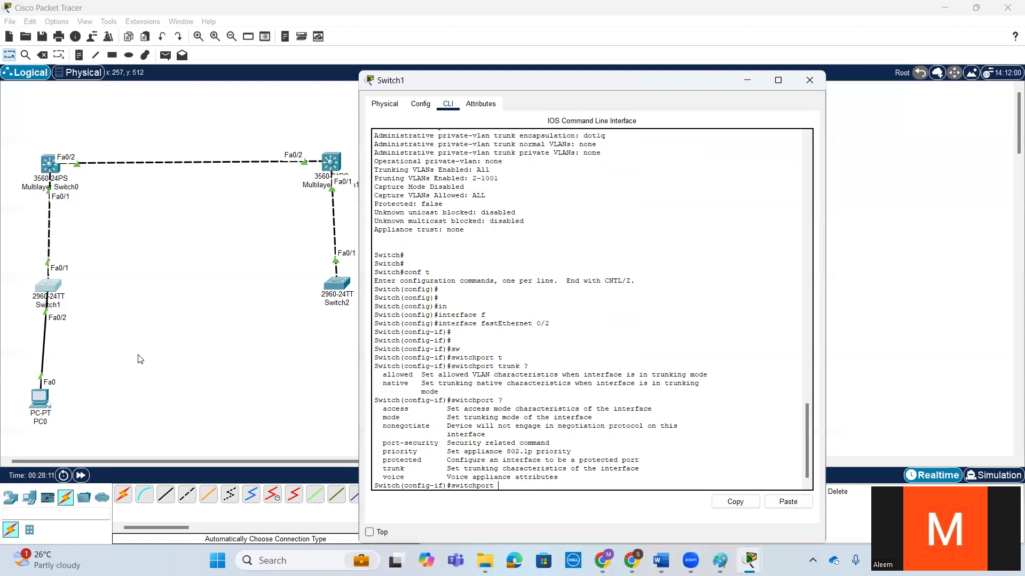
Set fastEthernet 0/2 on Switch1 to switchport mode dynamic desirable, consulting the mode help, and return to privileged EXEC mode
text(m)
key(Tab)
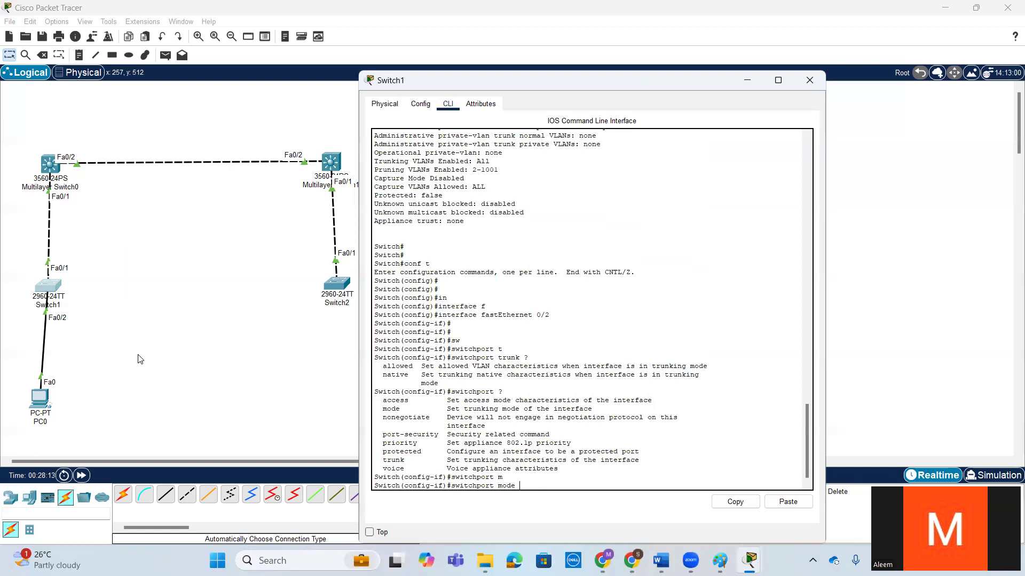
text(?)
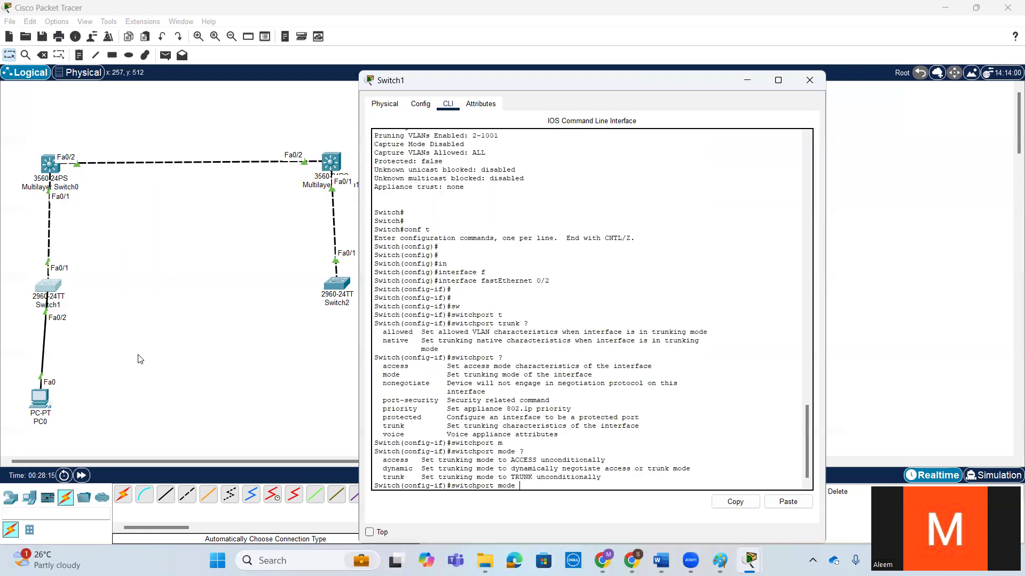
text(d)
key(Tab)
text(?)
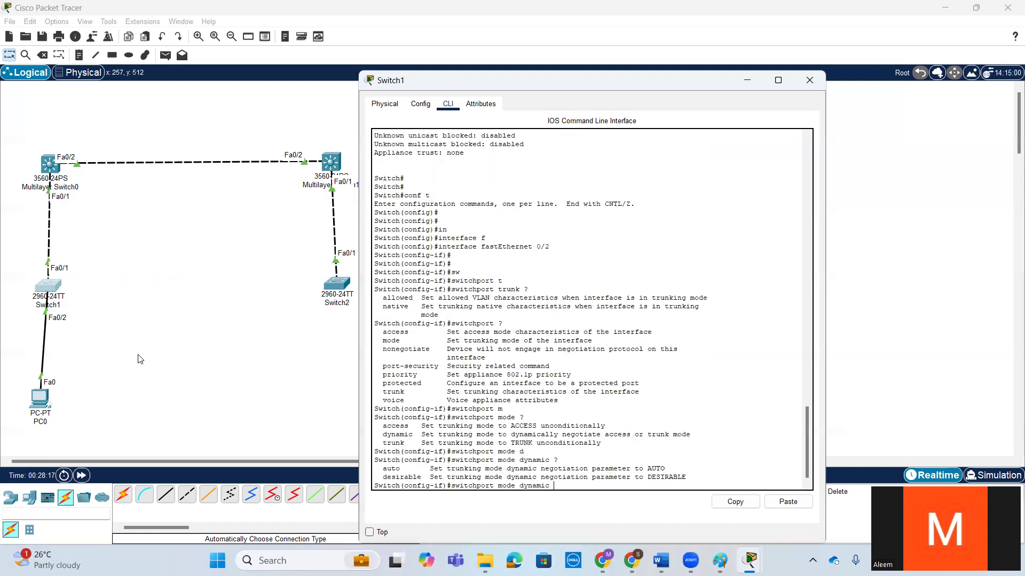
text(d)
key(Tab)
text(?)
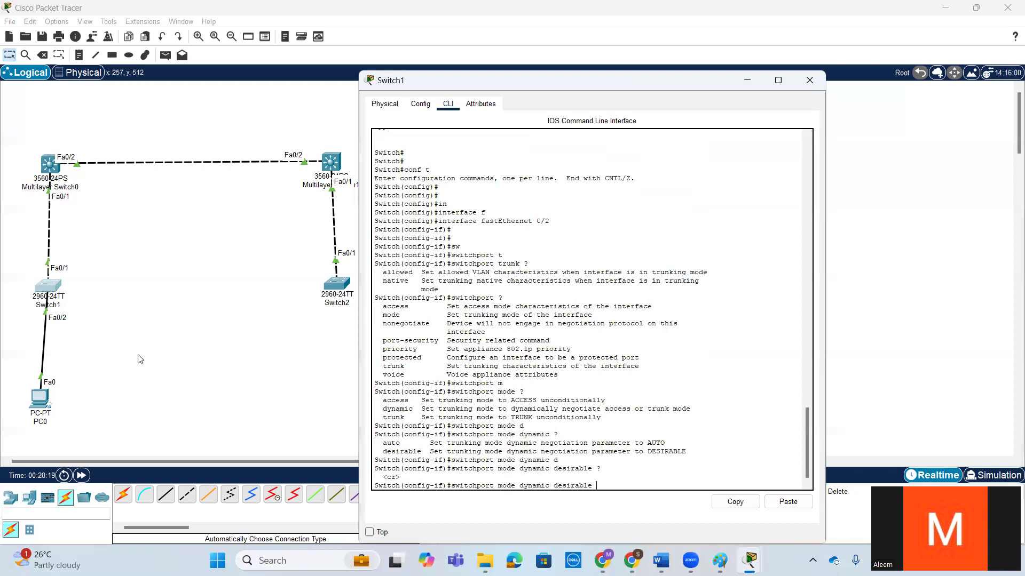
key(Return)
key(Return)
key(Return)
key(Return)
key(Return)
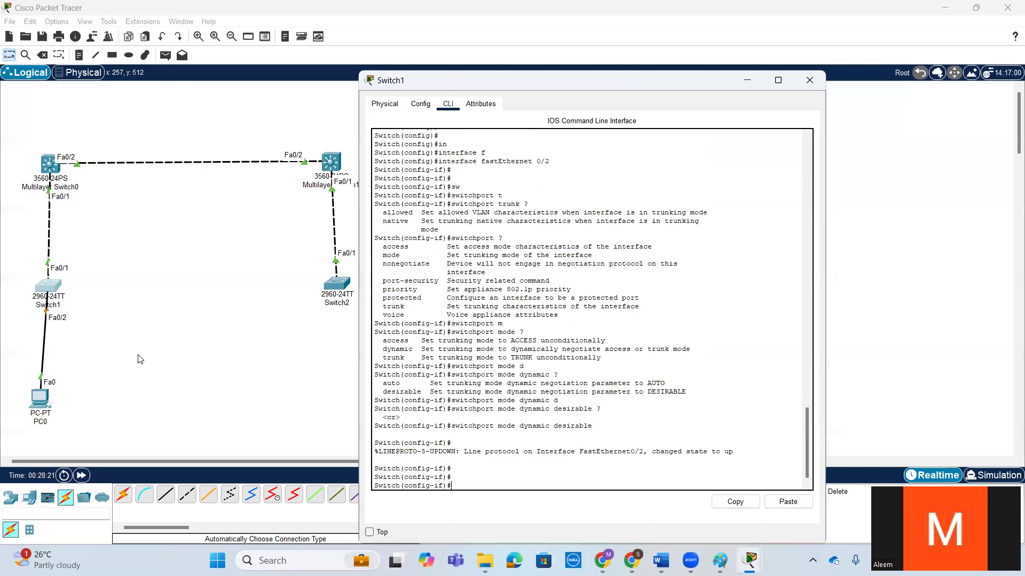
key(ctrl+z)
key(Return)
Check the trunk status on Switch1 with show interfaces trunk
text(sh)
key(Tab)
text(in)
key(Tab)
text(tr)
key(Tab)
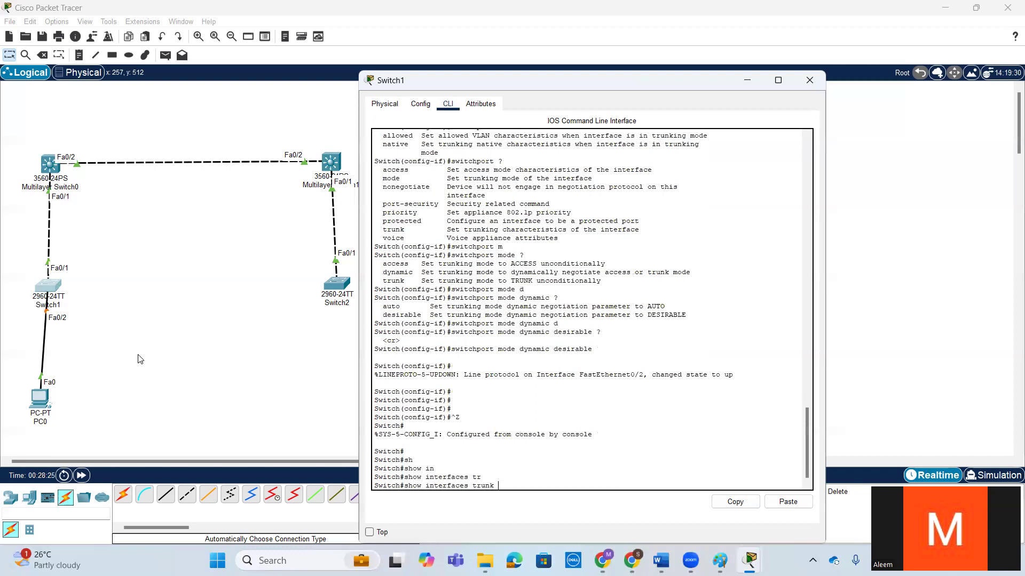
key(Return)
key(Return)
key(Return)
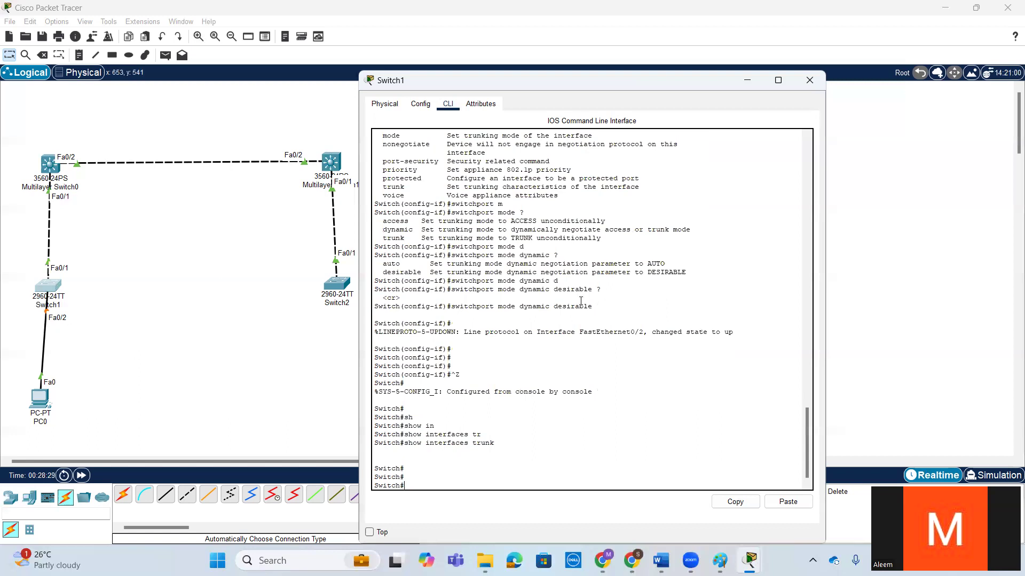
Review the dynamic desirable command and the earlier Fa0/2 switchport output in the Switch1 command history
scroll(587, 390, up, 4)
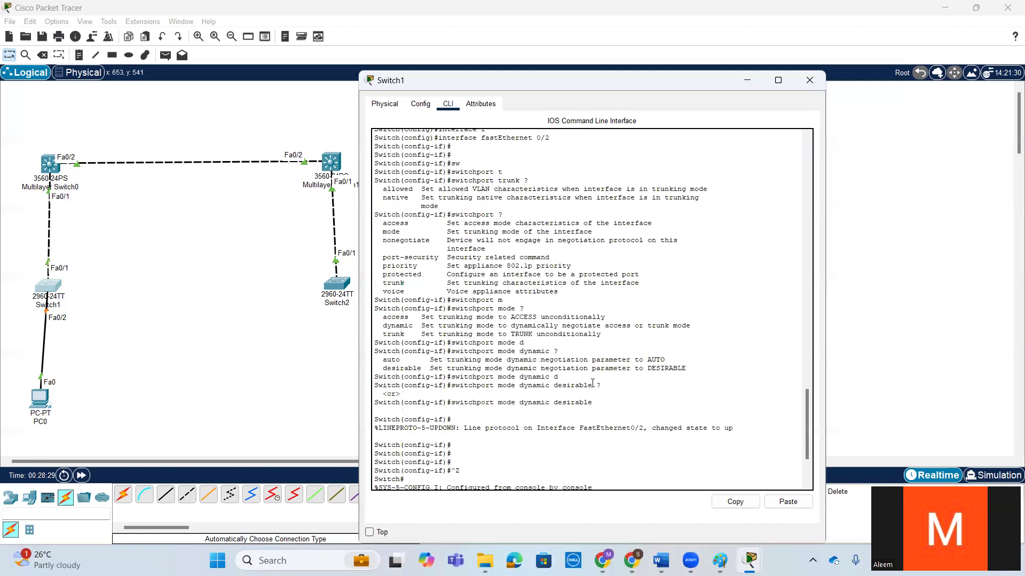
drag(452, 405, 596, 404)
click(452, 404)
scroll(521, 350, up, 13)
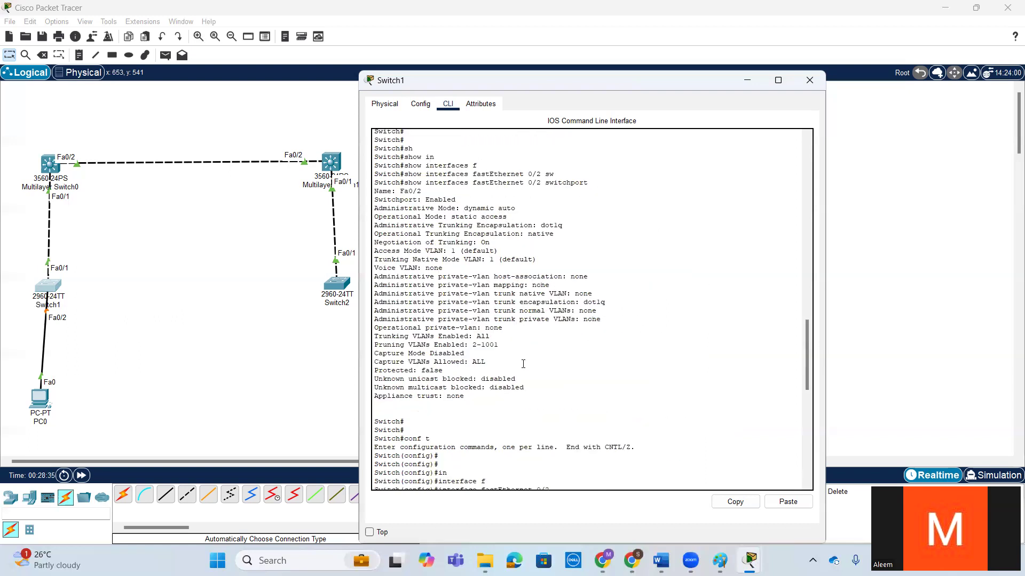
scroll(525, 371, down, 6)
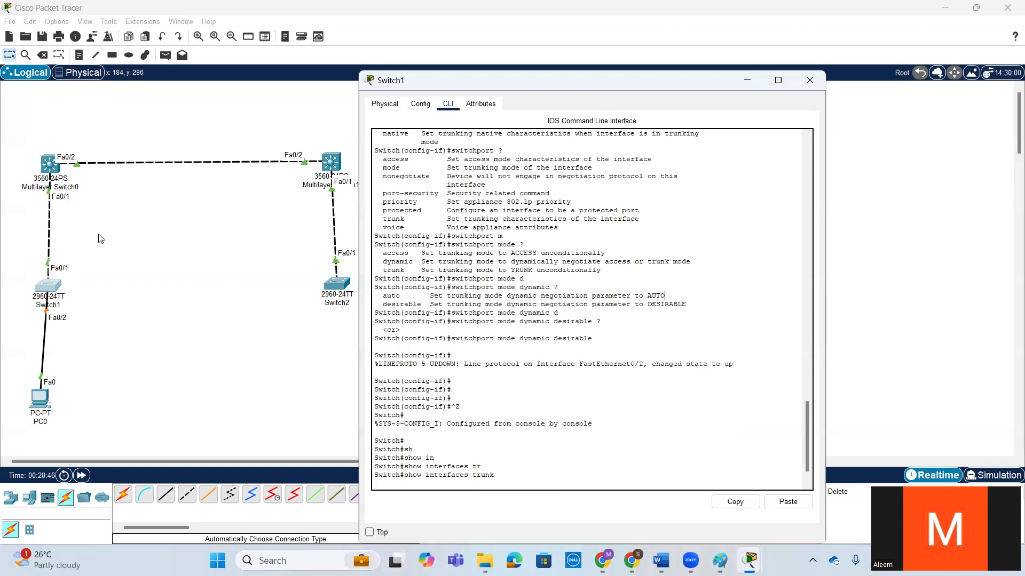
Run show interfaces fastEthernet 0/2 switchport in the CLI of Multilayer Switch0, displaying the complete output
scroll(641, 365, up, 13)
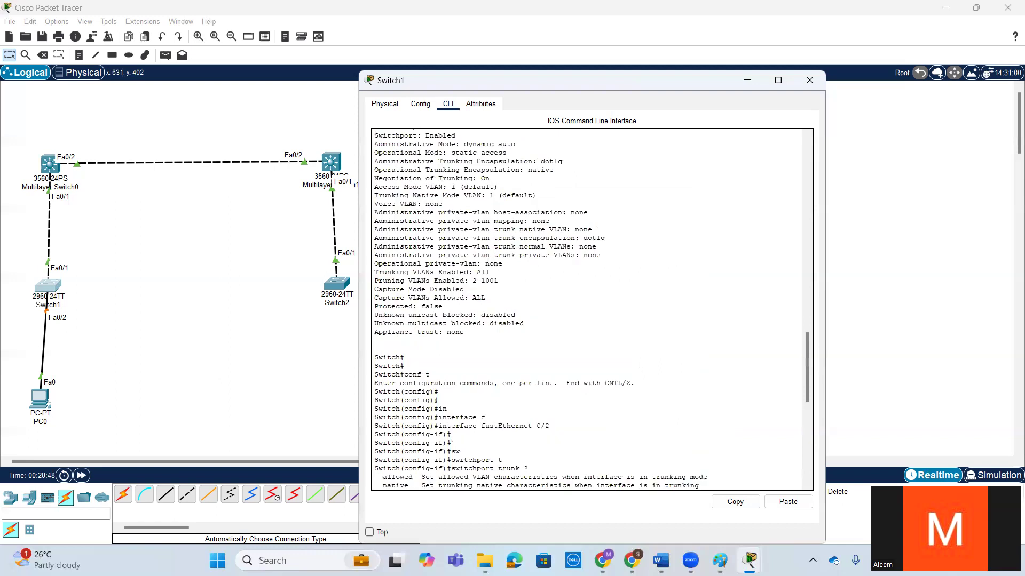
scroll(641, 365, down, 10)
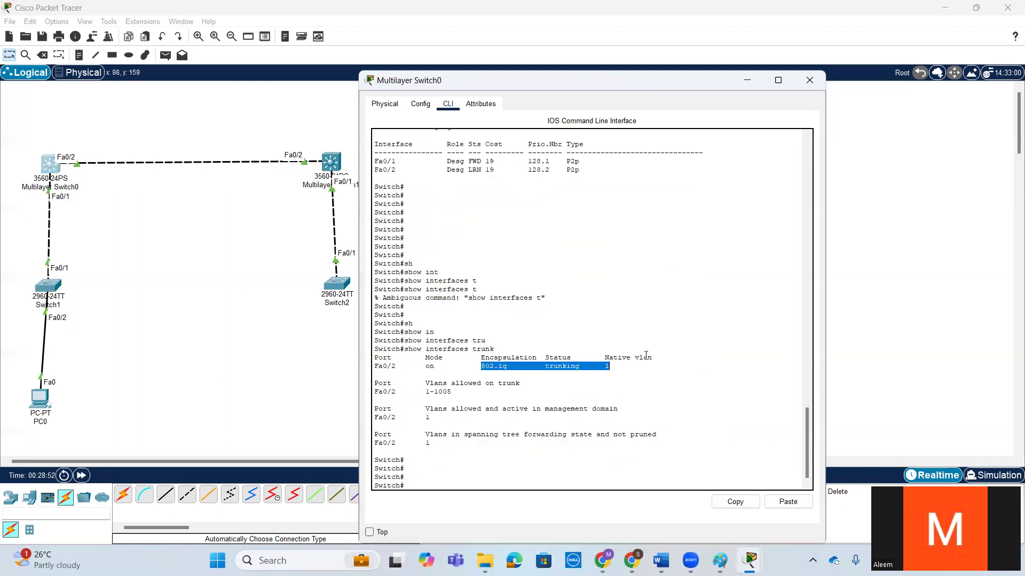
click(639, 367)
key(Up)
key(Up)
key(Up)
key(Up)
key(Up)
key(Up)
key(Up)
key(Up)
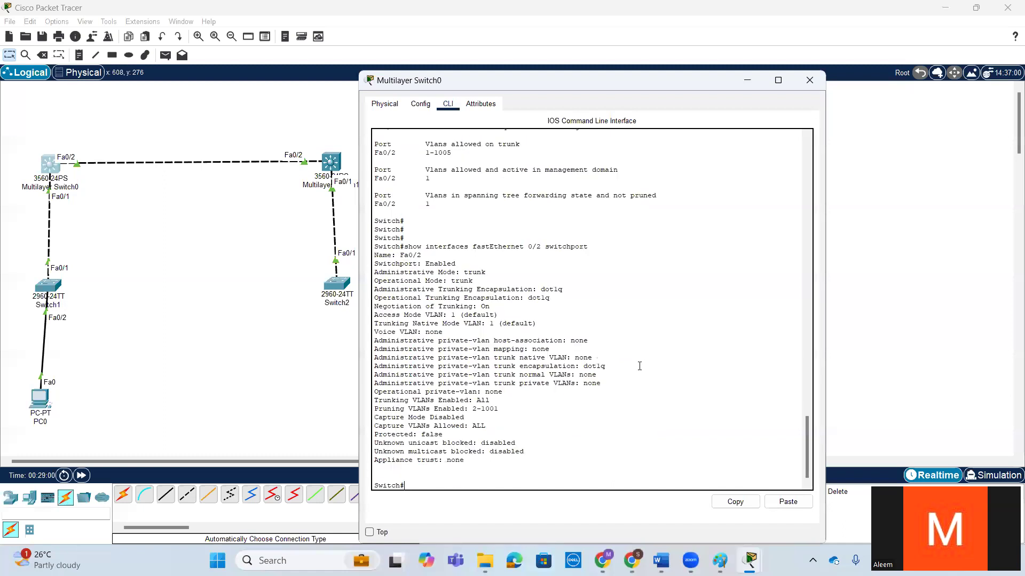
key(Return)
key(Return)
key(Return)
key(Return)
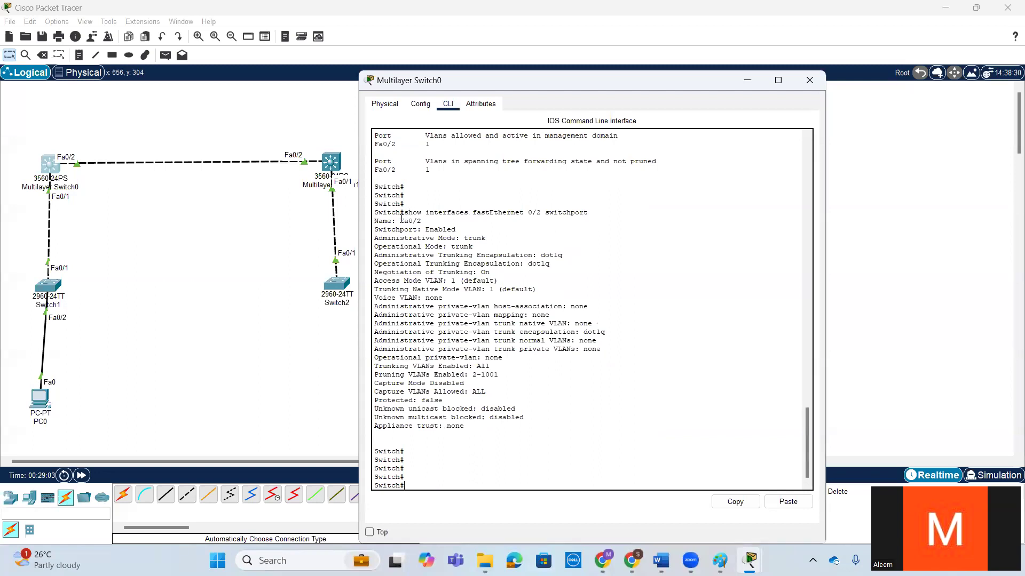
Examine the administrative mode, operational mode, trunking encapsulation and trunking negotiation lines in Multilayer Switch0's Fa0/2 switchport output
drag(426, 230, 469, 230)
drag(375, 239, 454, 239)
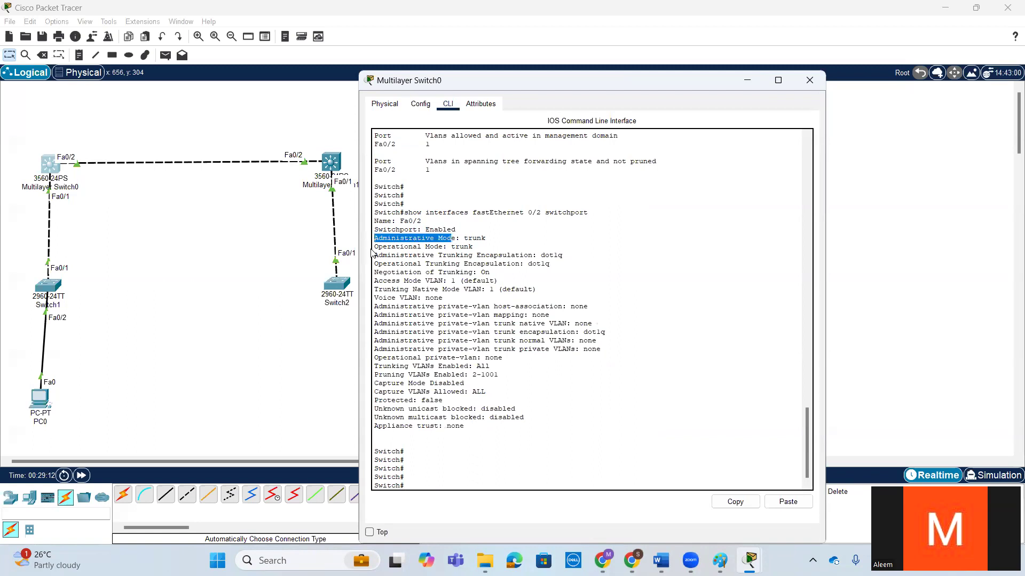
drag(416, 246, 444, 248)
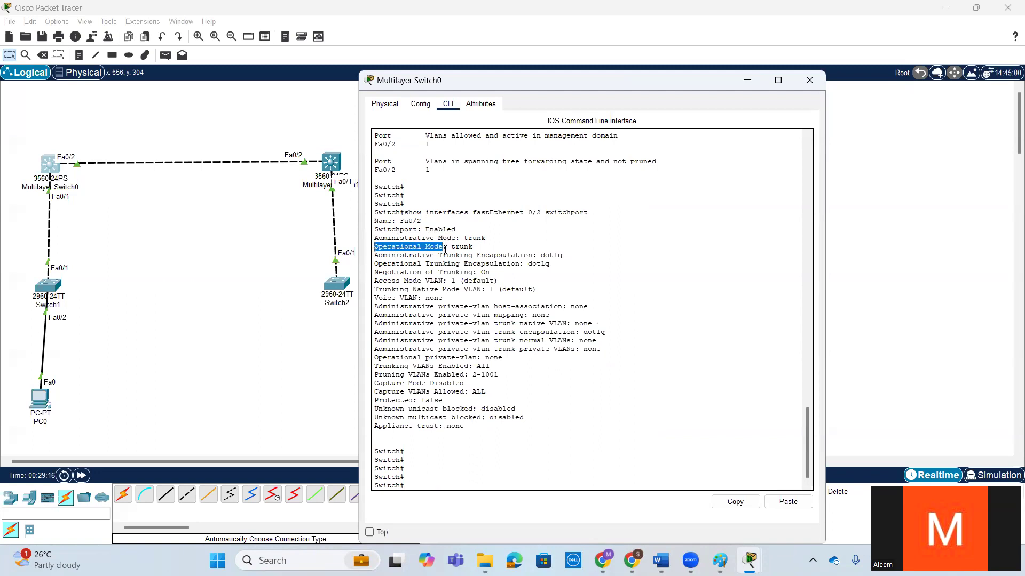
mouse_move(465, 238)
mouse_down()
mouse_move(487, 239)
mouse_move(455, 246)
mouse_move(474, 246)
mouse_up()
click(439, 244)
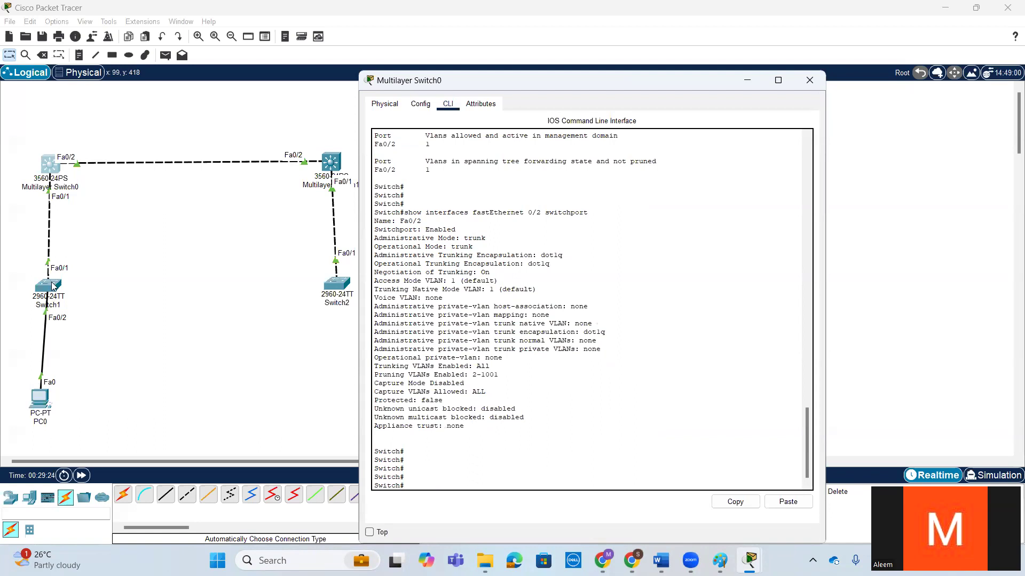
click(53, 287)
triple_click(574, 254)
drag(567, 255, 390, 256)
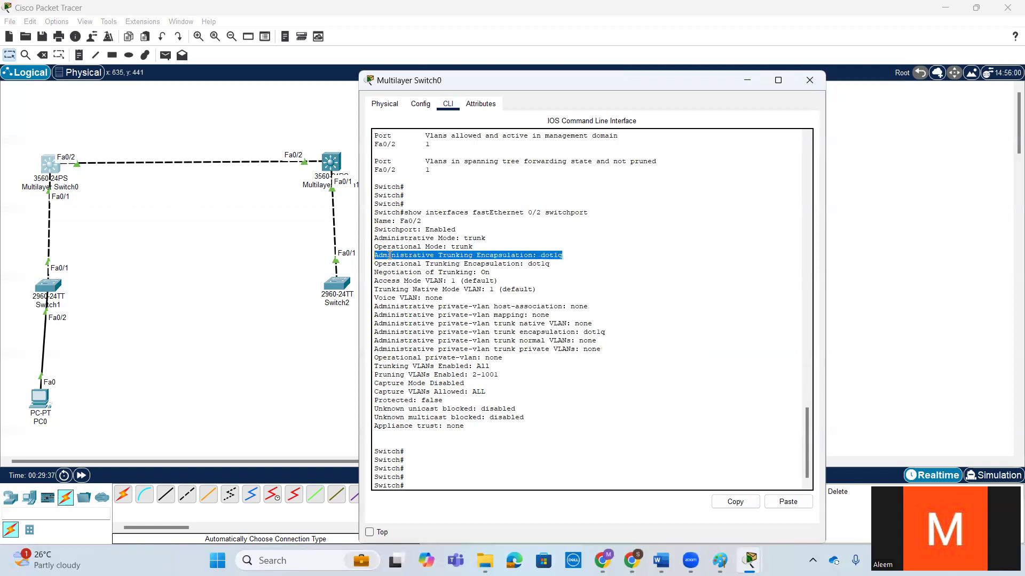
click(581, 262)
double_click(554, 254)
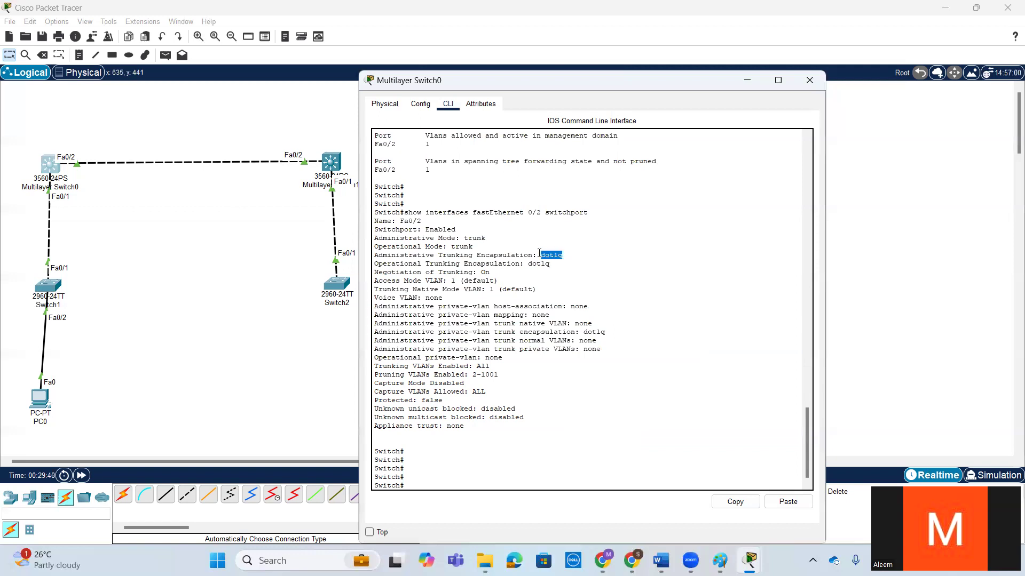
double_click(485, 272)
Switch to Paint and draw two rectangles for switches joined by a straight line, in the empty area below the existing diagram
mouse_move(715, 558)
click(653, 491)
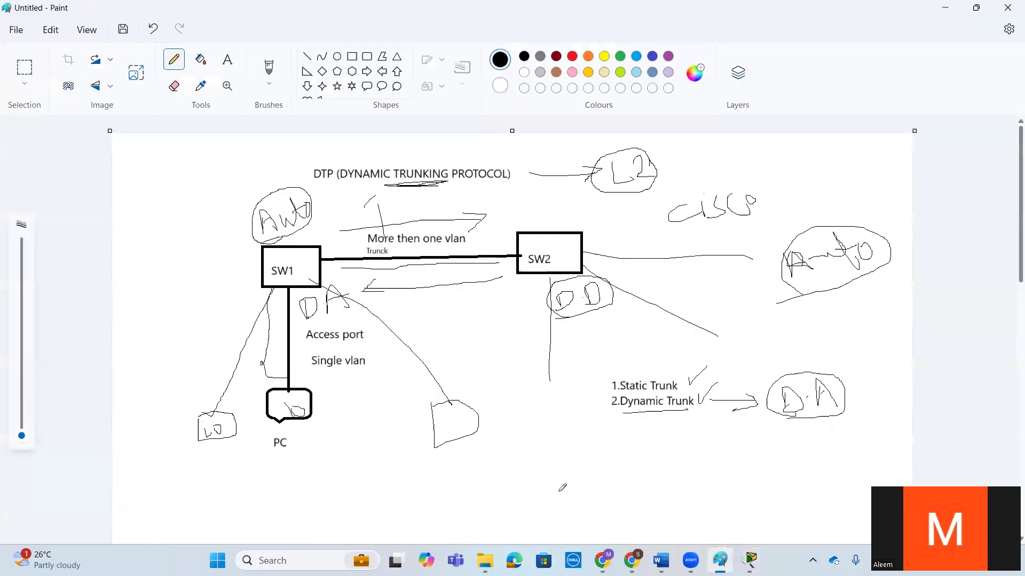
scroll(336, 112, down, 3)
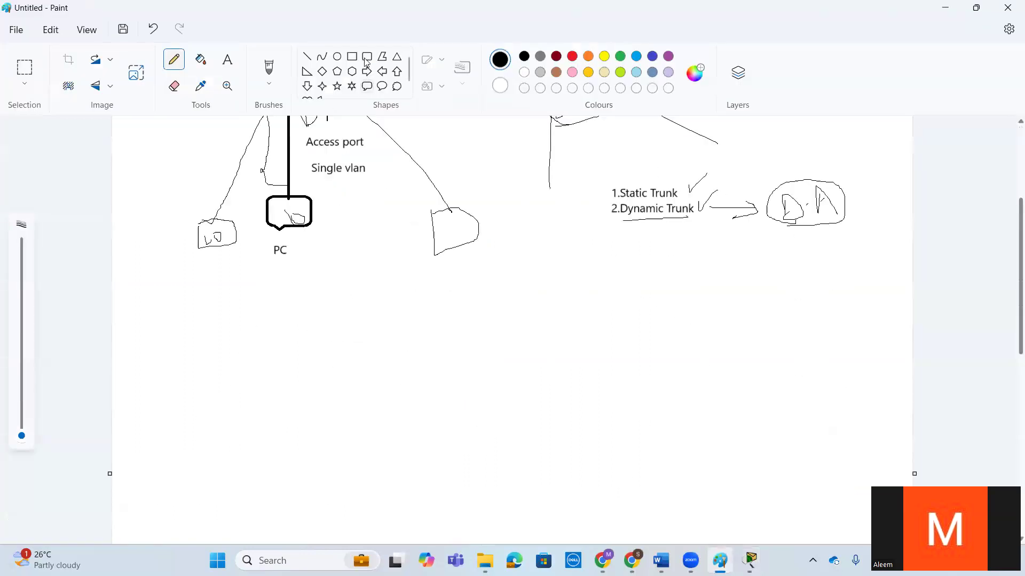
click(352, 57)
scroll(302, 272, down, 2)
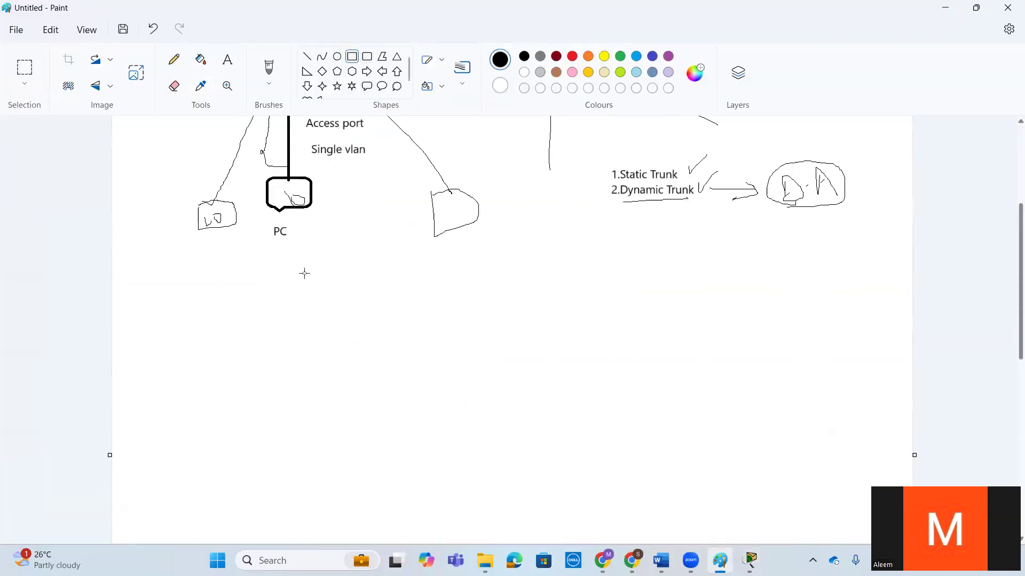
mouse_move(282, 256)
mouse_down()
mouse_move(350, 307)
mouse_move(344, 297)
mouse_up()
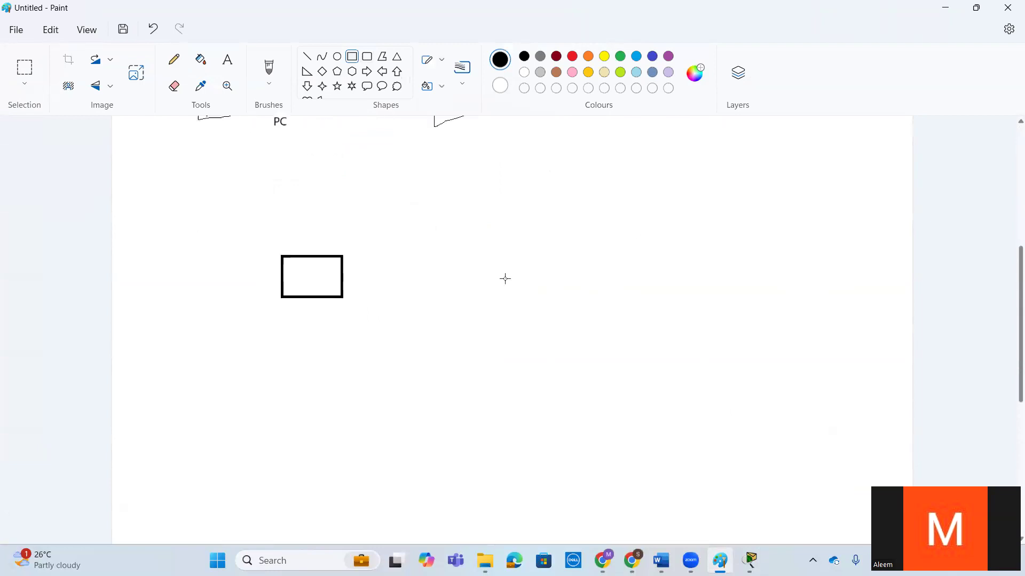
drag(628, 248, 689, 290)
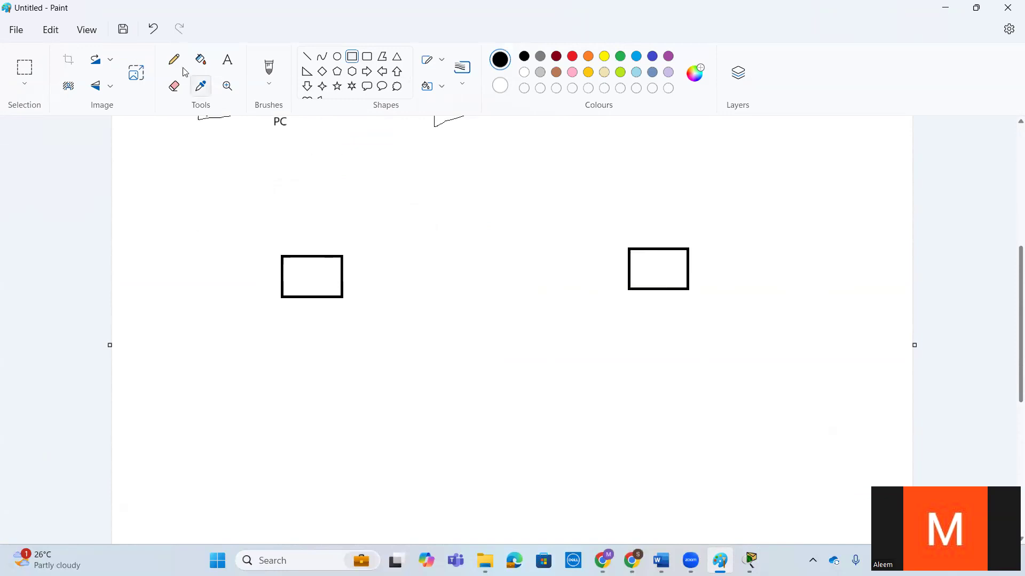
drag(343, 273, 634, 268)
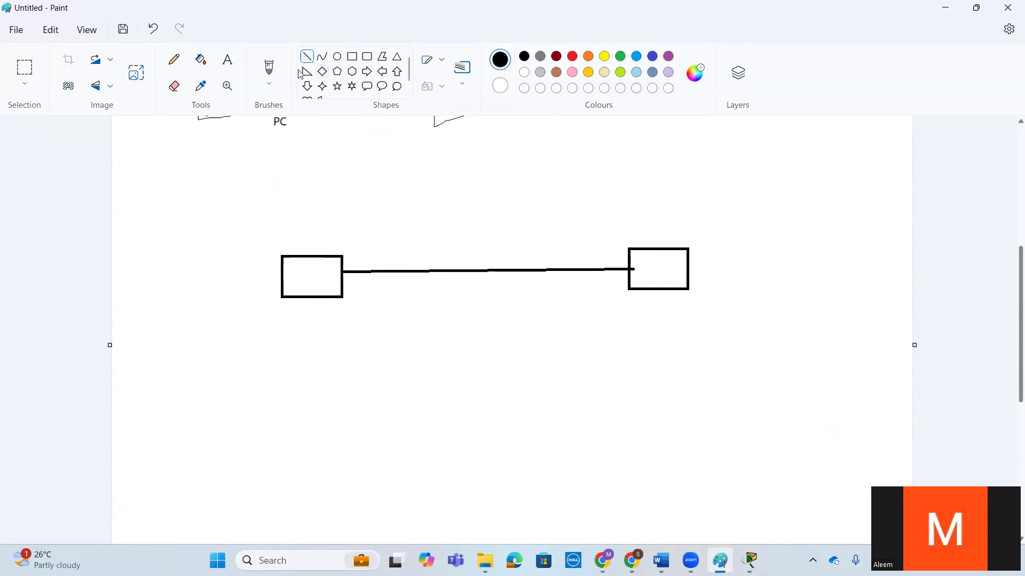
Add the text label "Trunk" above the line joining the two new rectangles
click(178, 63)
click(227, 60)
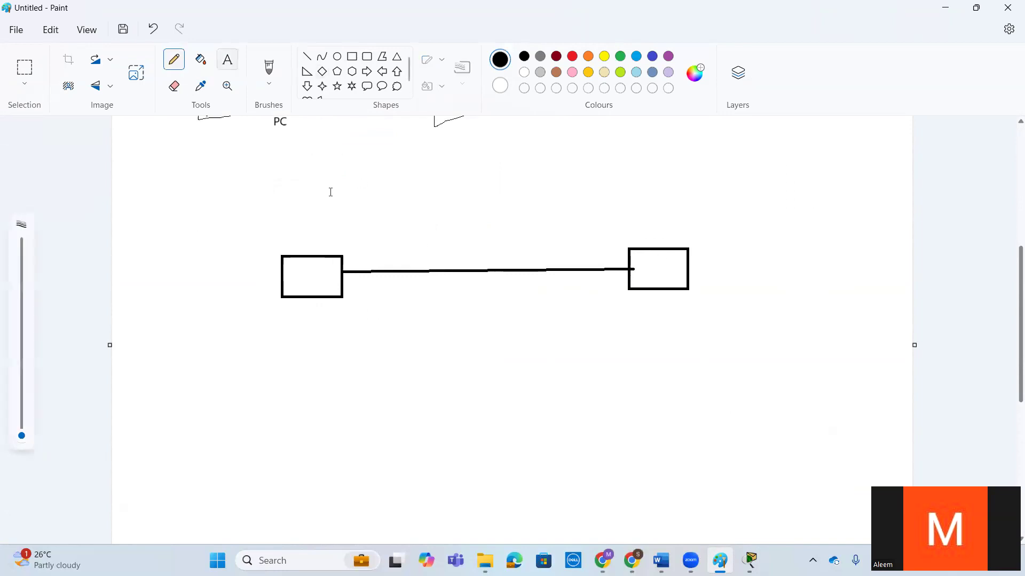
click(409, 249)
text(Trun)
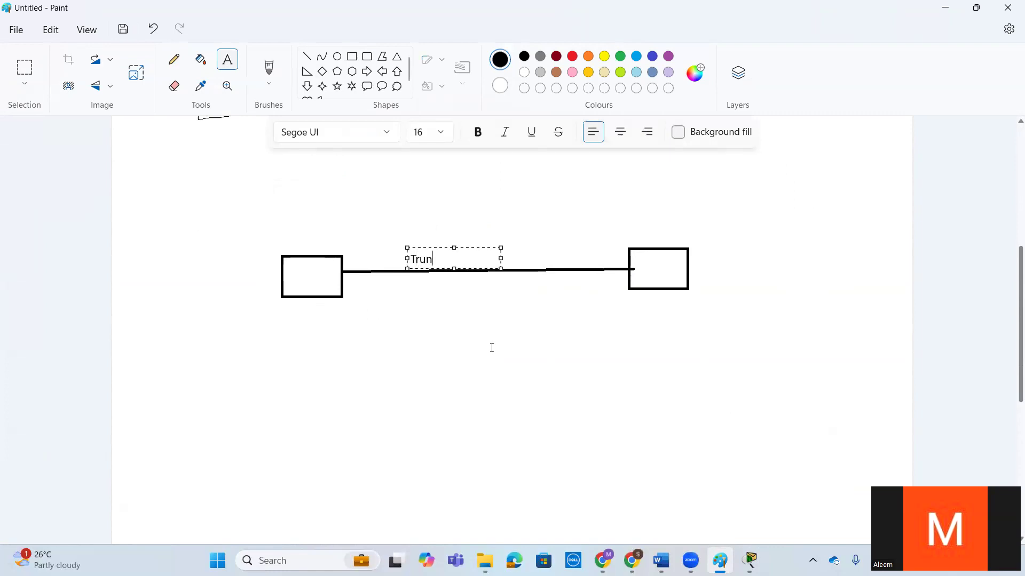
text(k)
Label both new rectangles with the text "D.A" underneath
click(174, 59)
click(228, 60)
click(285, 313)
text(D.A)
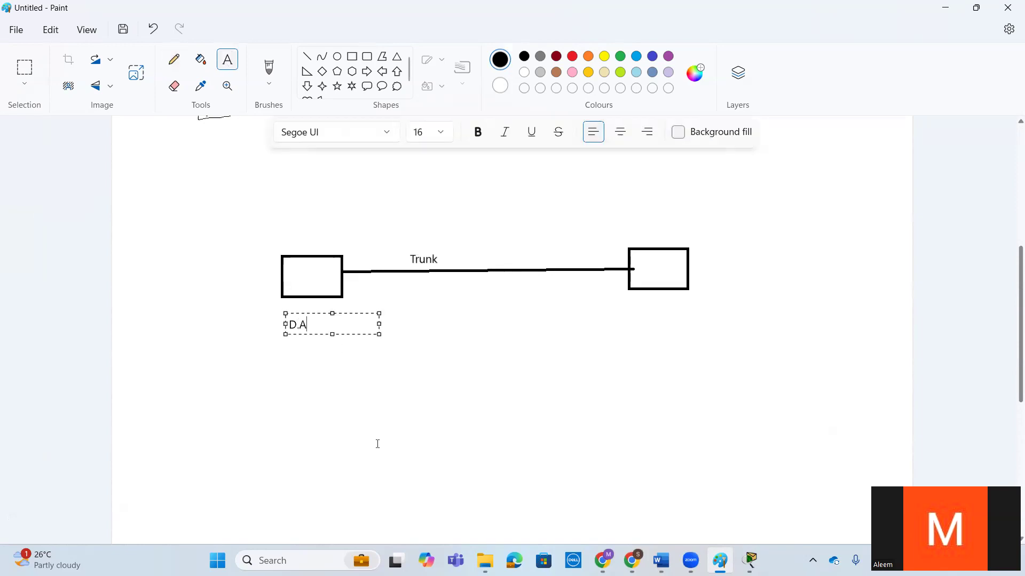
click(643, 316)
click(643, 311)
text(D.A)
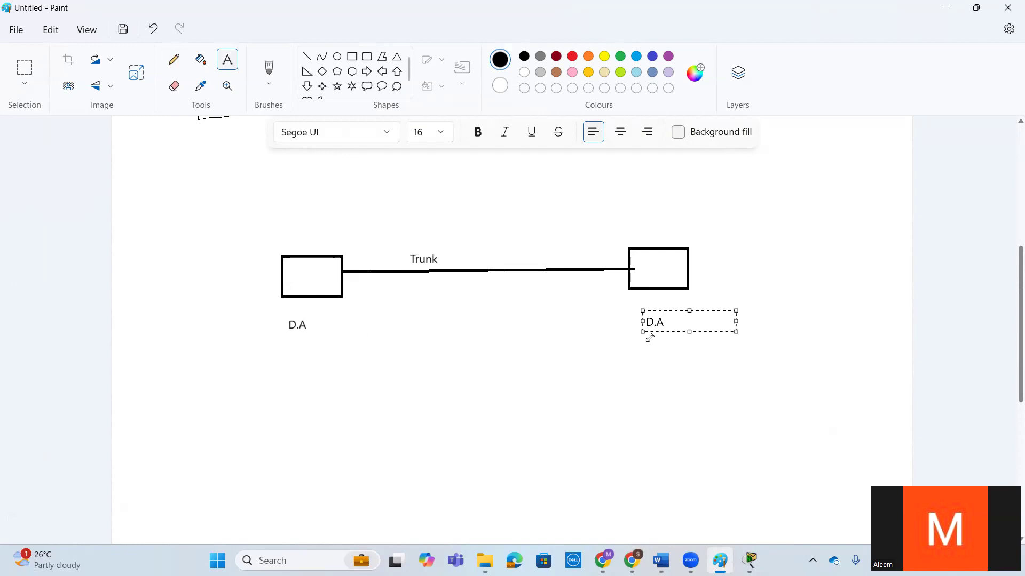
click(738, 327)
click(746, 361)
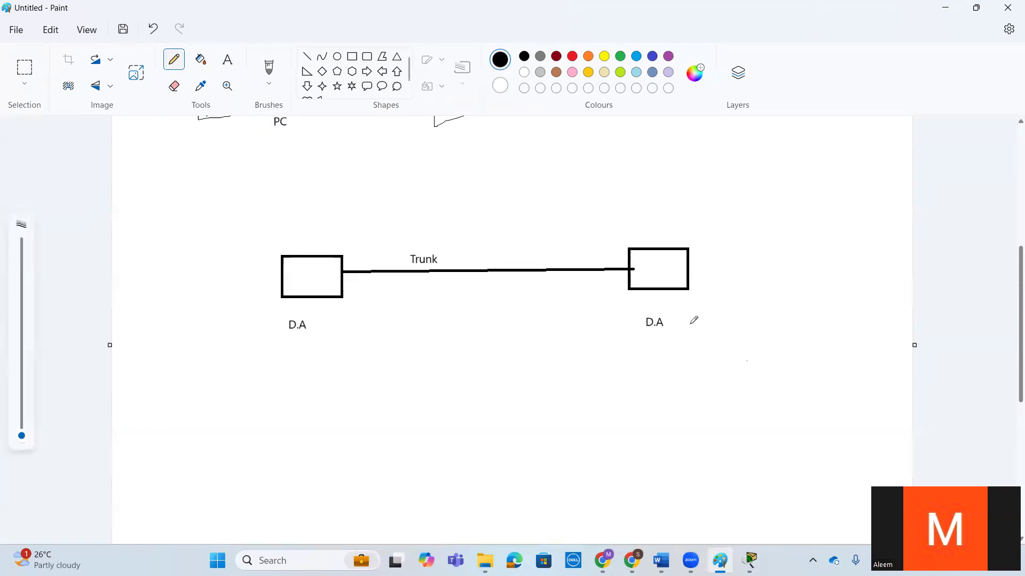
Sketch a freehand arrow from the right-hand D.A label and add the text "No Trunk" at its tip
mouse_move(680, 321)
mouse_down()
mouse_move(779, 325)
mouse_move(763, 333)
mouse_up()
click(235, 60)
click(790, 319)
text(No Trunk)
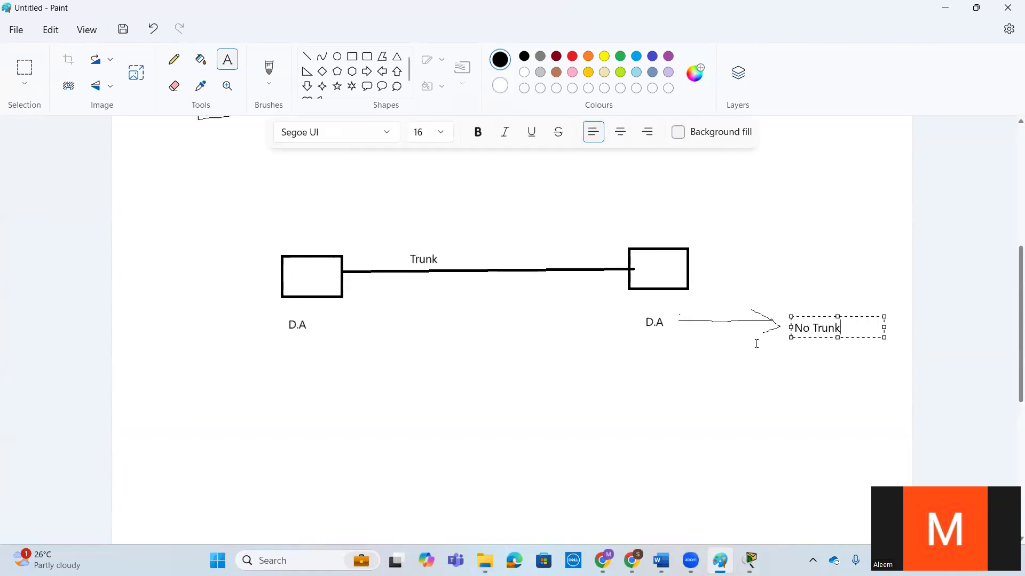
click(710, 344)
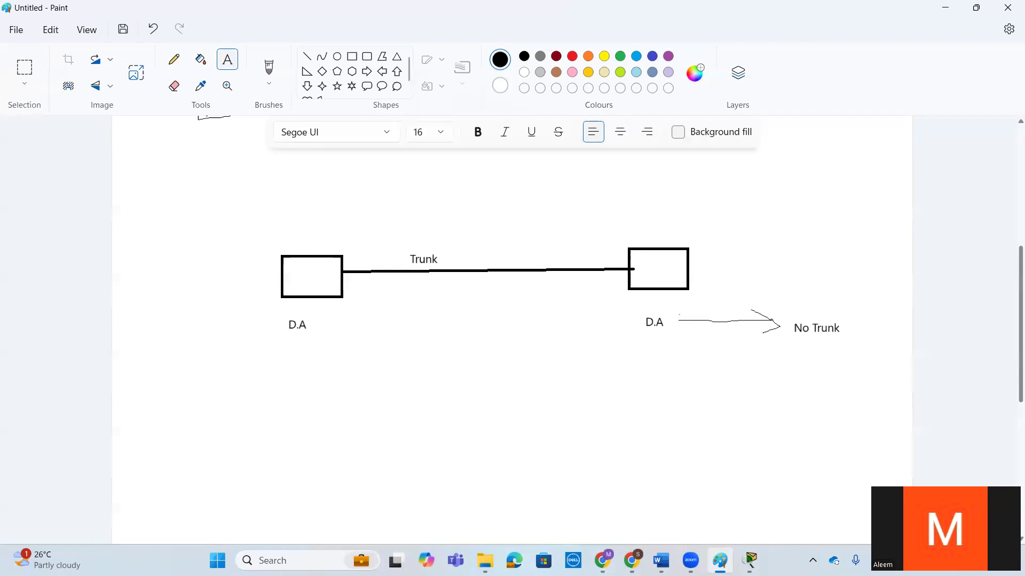
Switch to Cisco Packet Tracer and place two 3560-24PS multilayer switches side by side below the existing topology
key(alt+Tab)
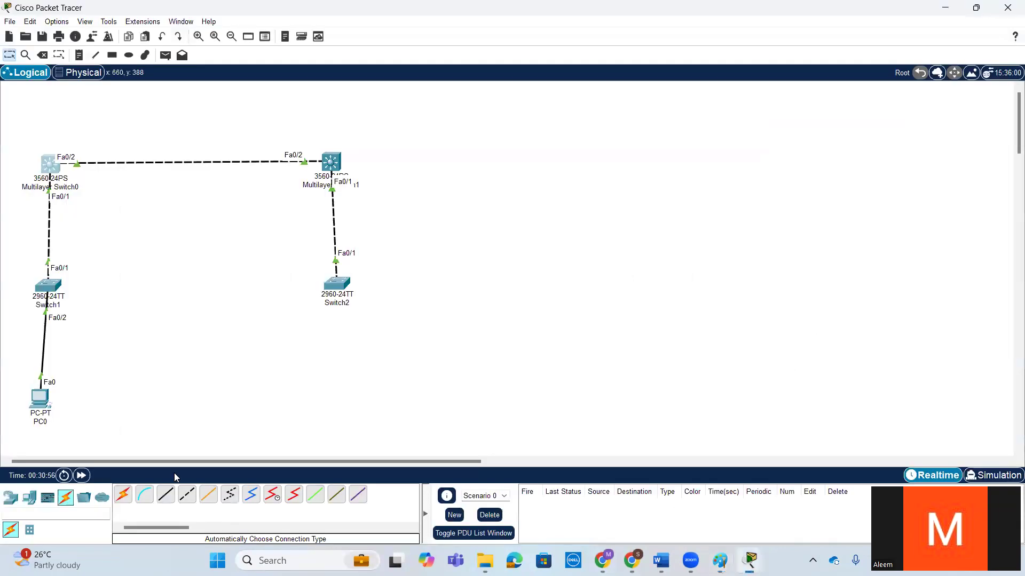
scroll(352, 288, down, 3)
click(11, 498)
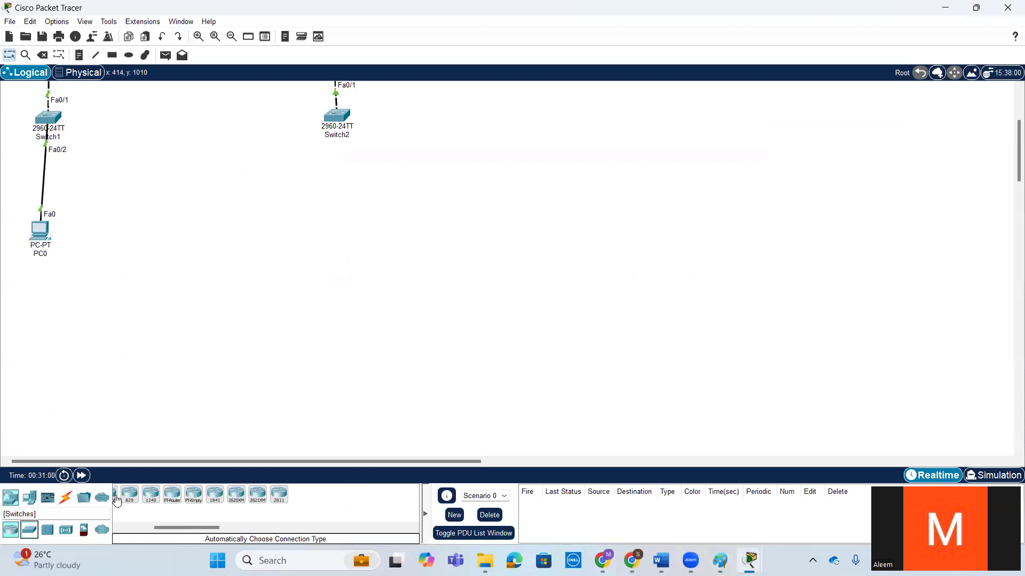
click(32, 530)
click(123, 494)
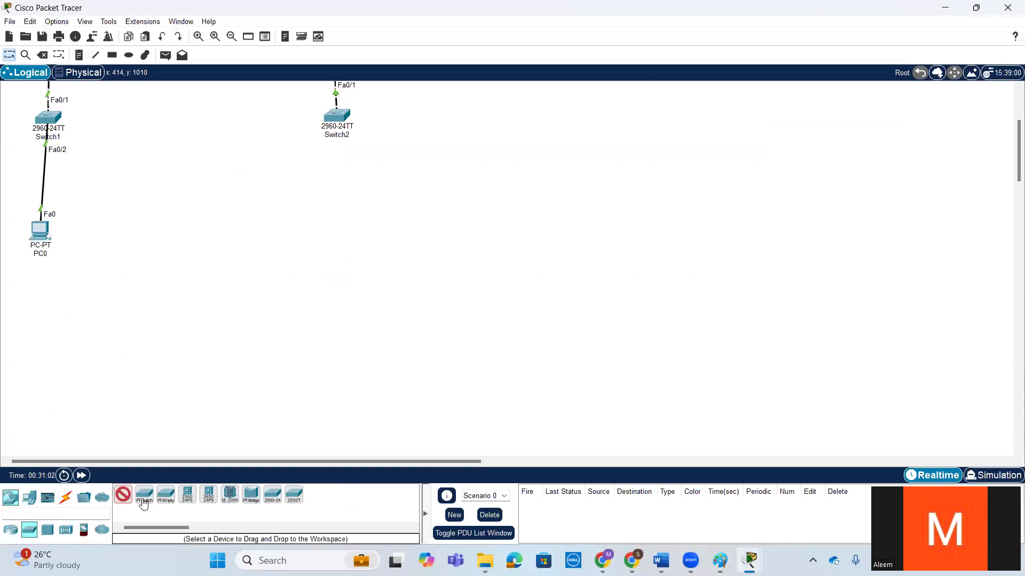
click(193, 500)
click(463, 312)
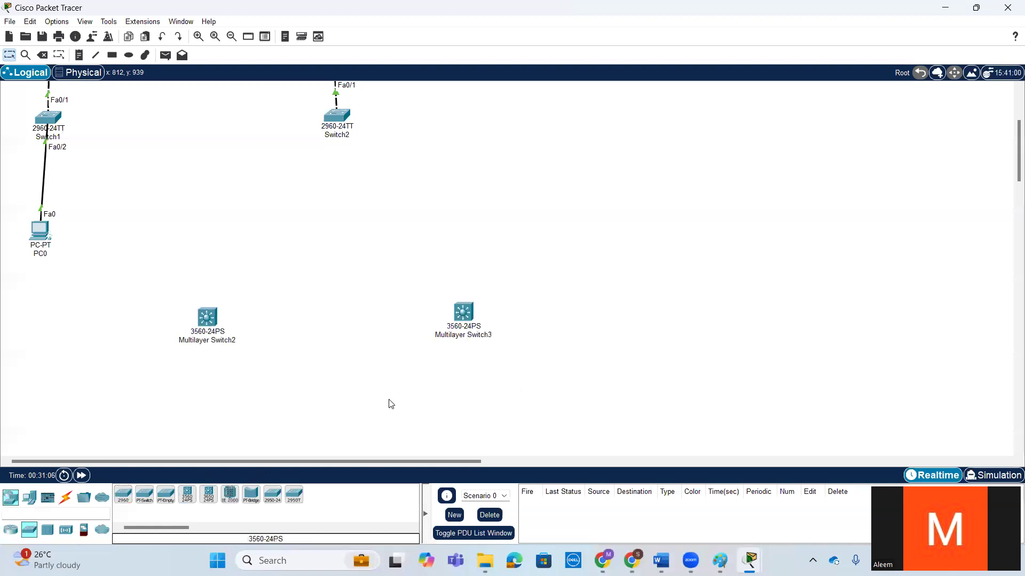
Connect Multilayer Switch2 to Multilayer Switch3 using the automatically chosen connection type
click(67, 502)
click(124, 495)
click(207, 317)
click(463, 313)
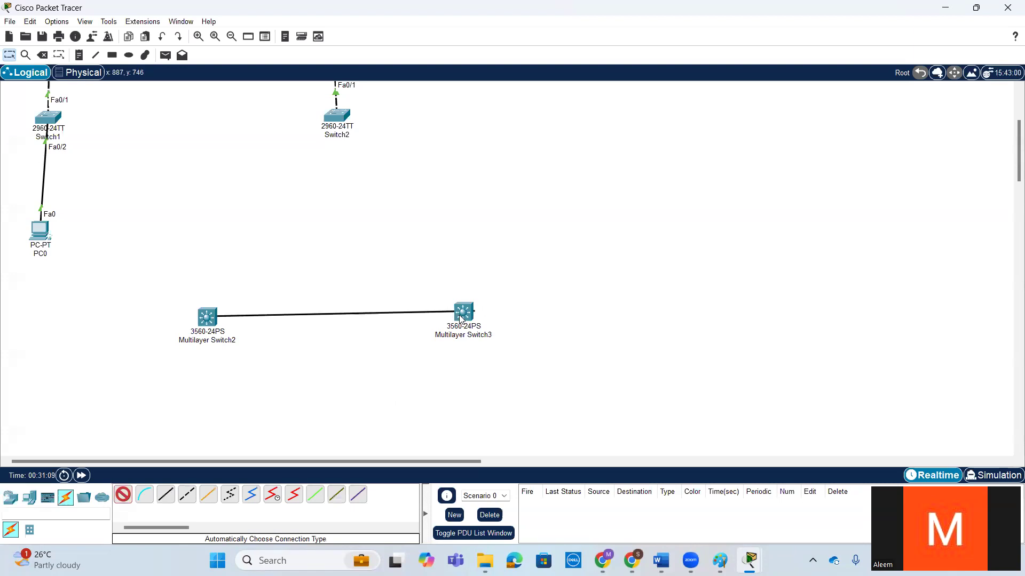
drag(200, 324, 200, 315)
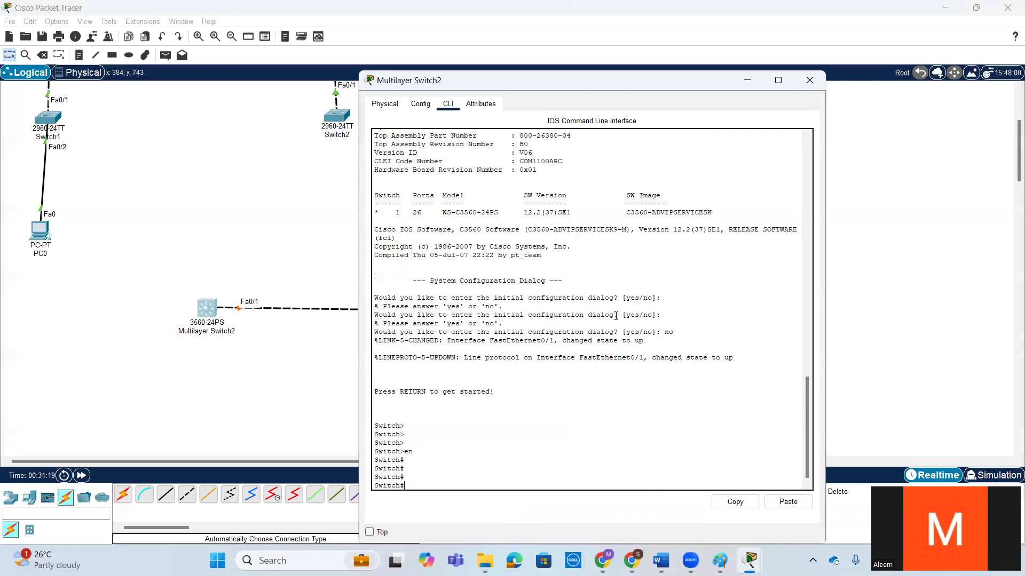
Run show interfaces fastEthernet 0/1 switchport on Multilayer Switch2 and page through the complete output
text(sh)
key(Tab)
text(in)
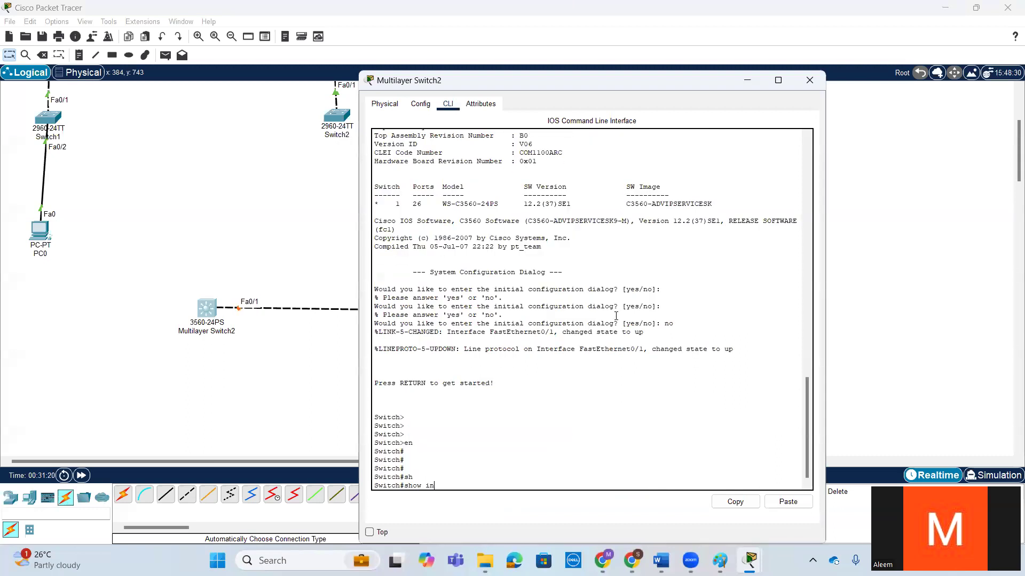
key(Tab)
text(f)
key(Tab)
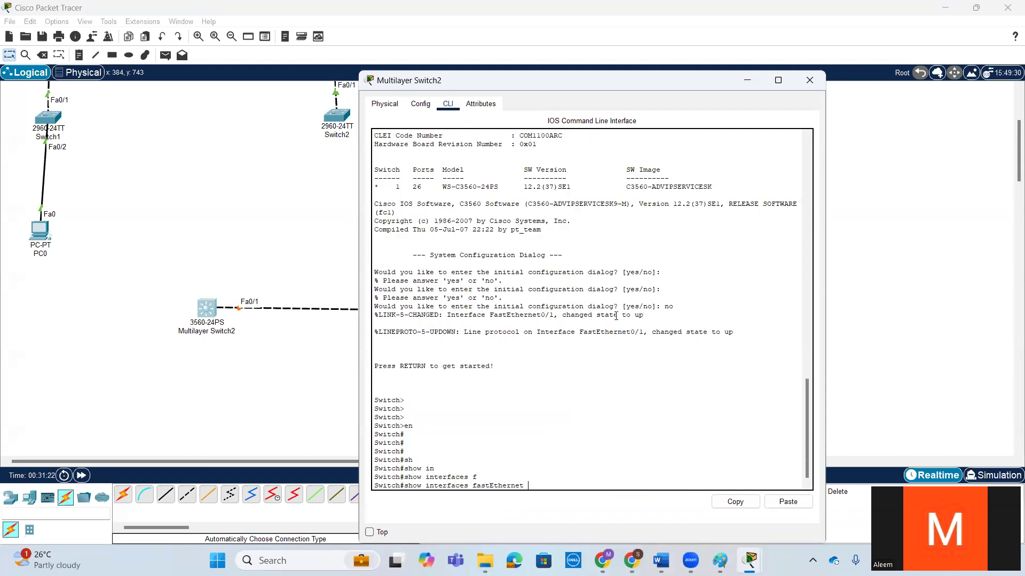
text(0/1 sw)
key(Tab)
key(Return)
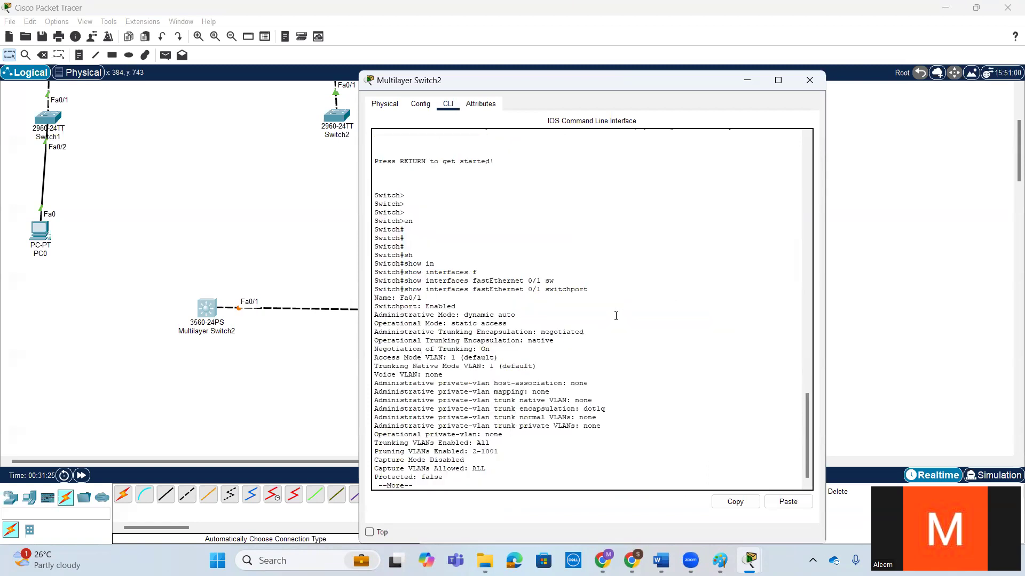
key(Return)
key(Return)
key(Return)
Copy the administrative mode text "dynamic auto" from Multilayer Switch2's output and paste it below the left-hand D.A label in Paint
drag(491, 290, 518, 290)
key(ctrl+c)
mouse_move(750, 560)
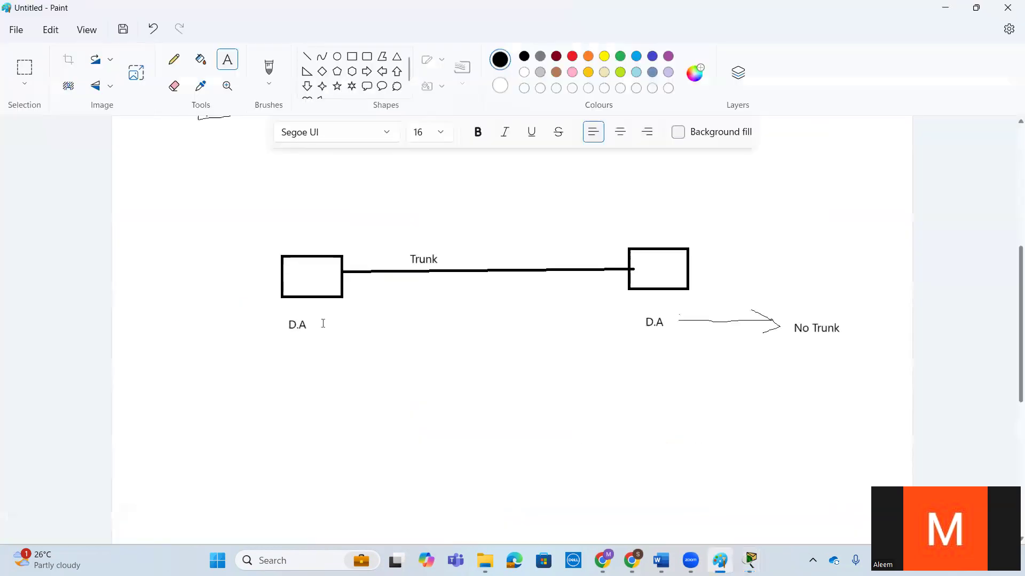
click(290, 338)
key(ctrl+v)
Paste "dynamic auto" below the right-hand D.A label and set its font size to 16
click(645, 341)
click(645, 335)
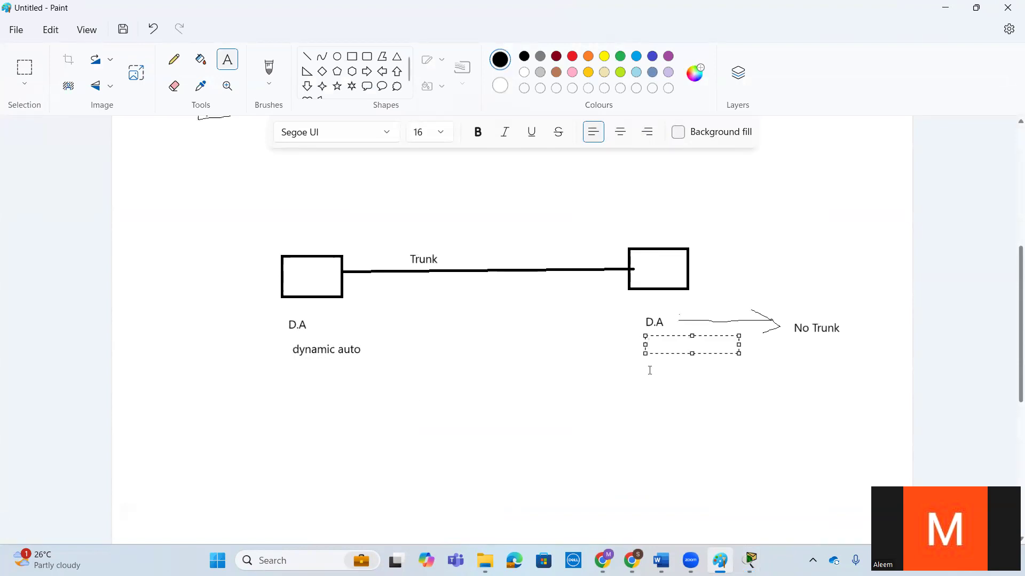
key(ctrl+v)
key(ctrl+z)
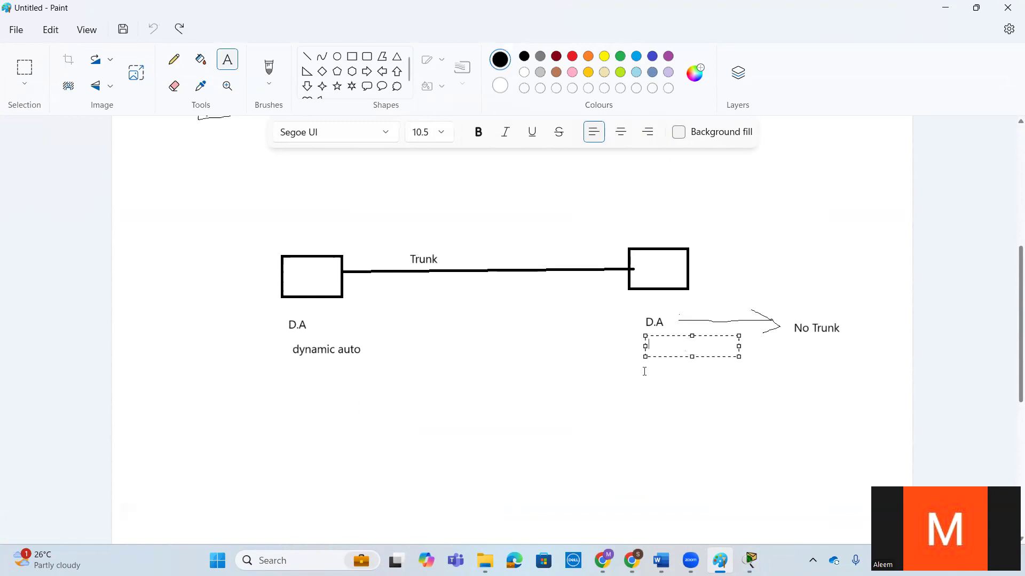
key(ctrl+v)
key(ctrl+a)
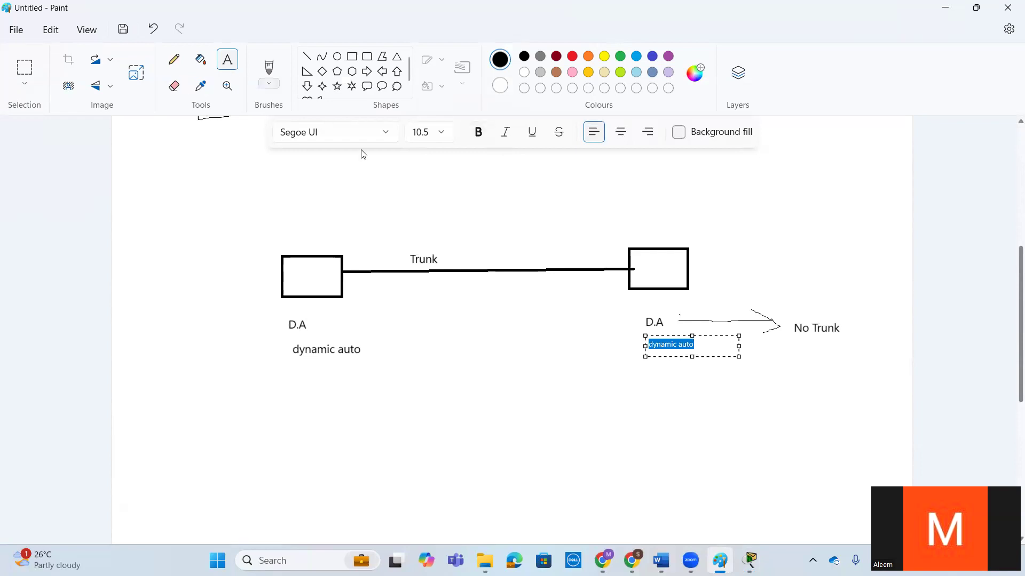
click(443, 132)
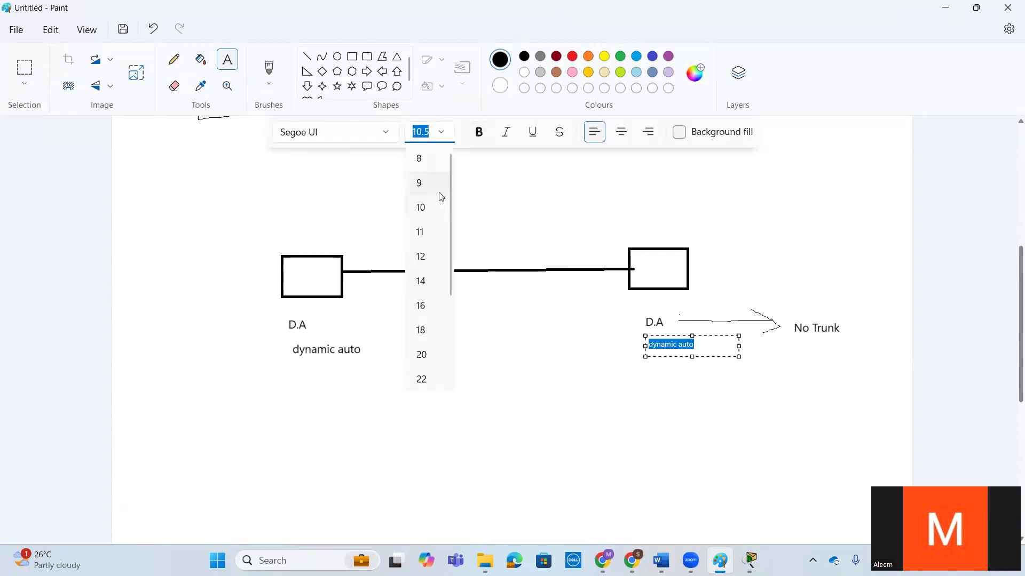
click(425, 312)
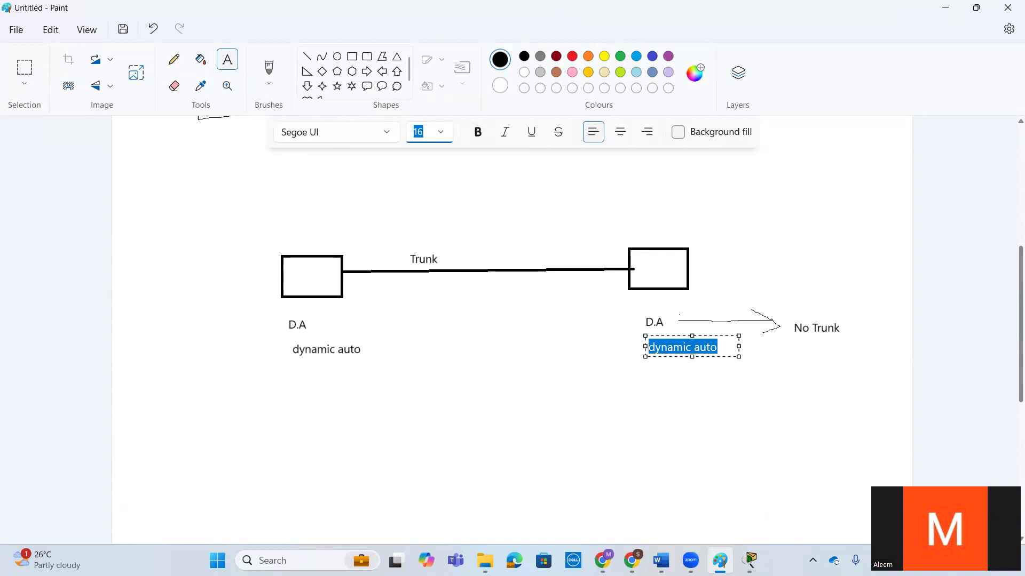
Switch to Cisco Packet Tracer and run show interfaces trunk in Multilayer Switch2's CLI, checking its output against the earlier switchport details
click(749, 560)
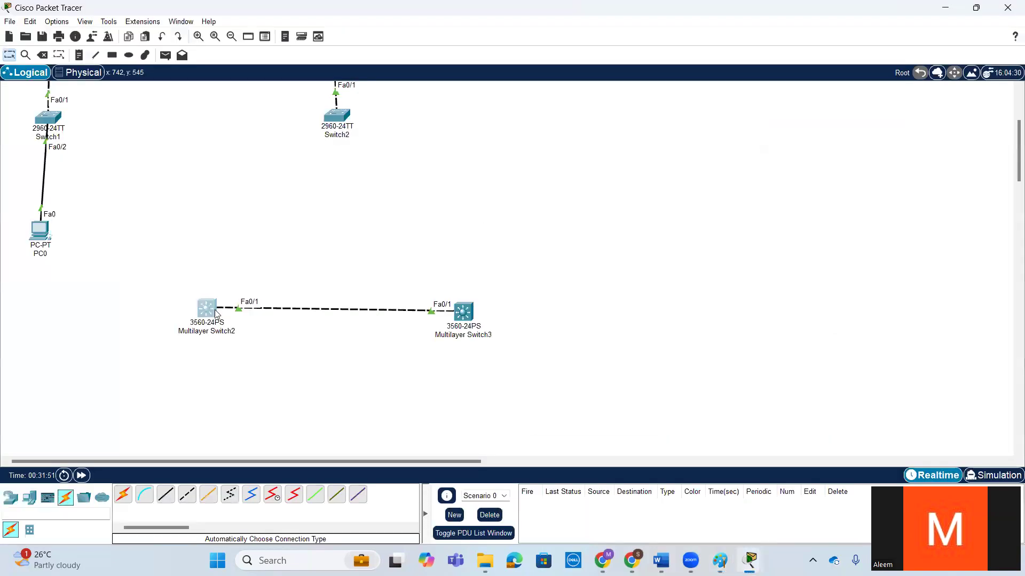
click(650, 382)
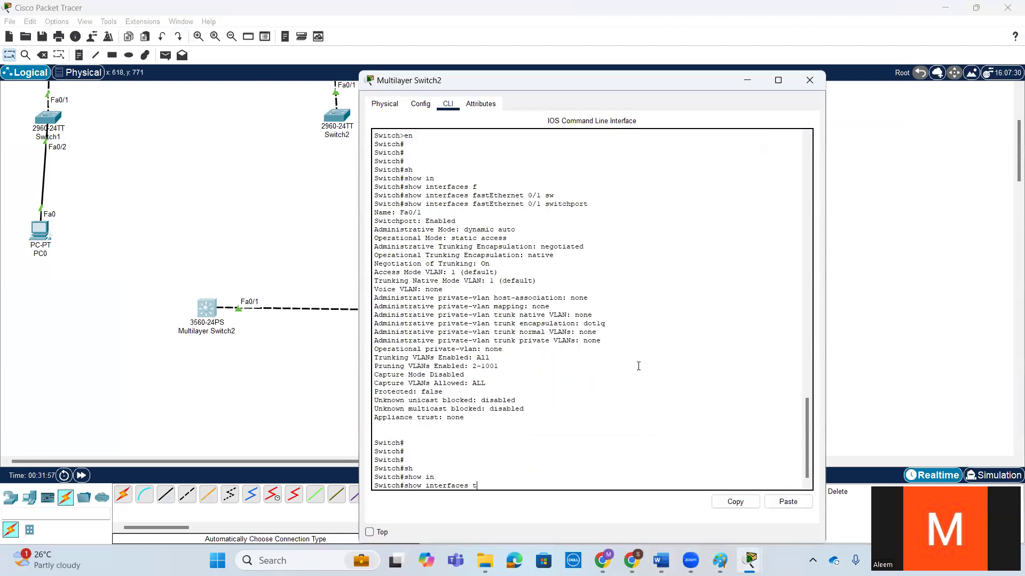
key(Tab)
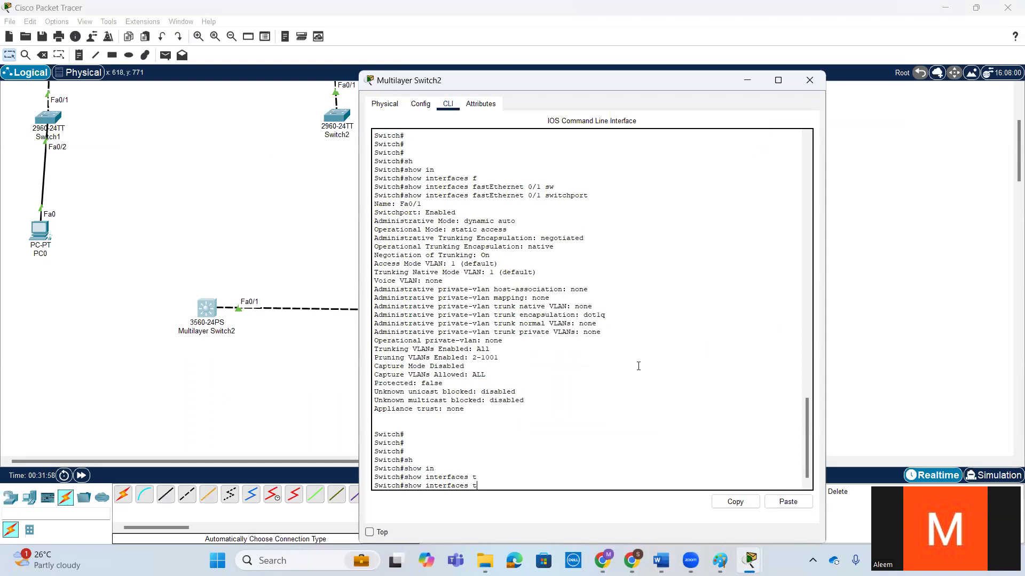
key(Return)
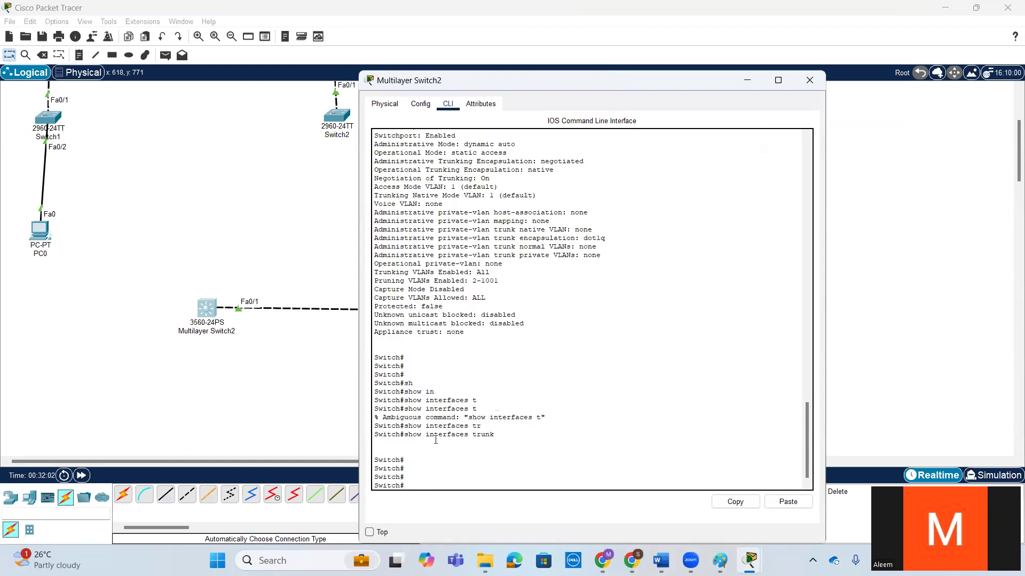
scroll(538, 322, up, 4)
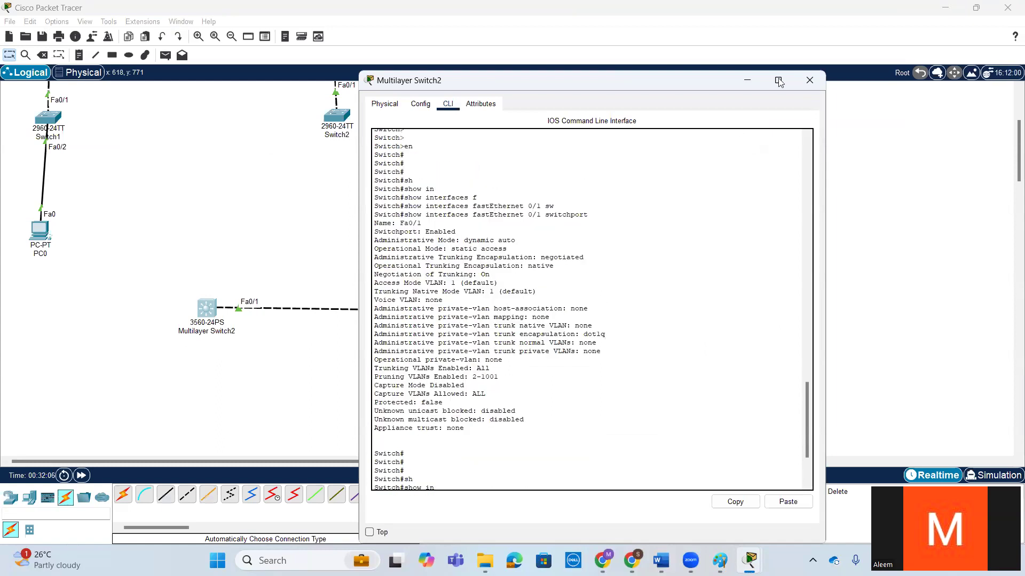
scroll(480, 359, down, 4)
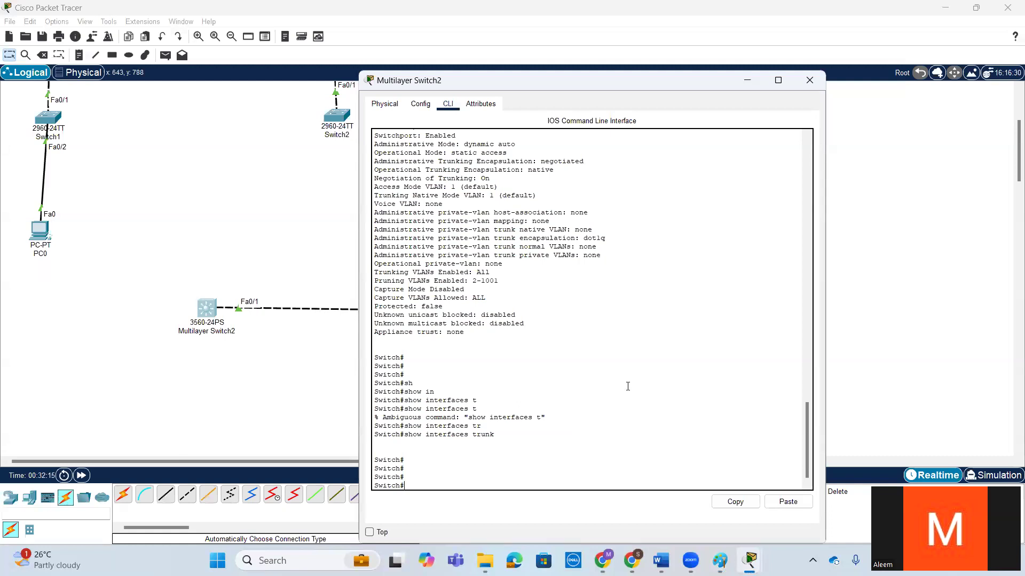
key(Return)
key(Return)
key(Return)
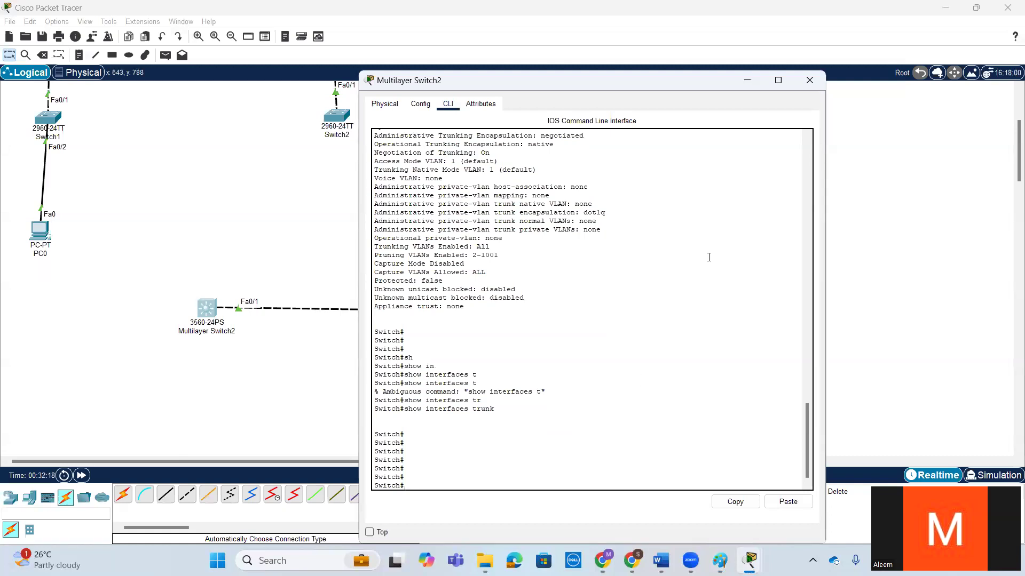
click(747, 80)
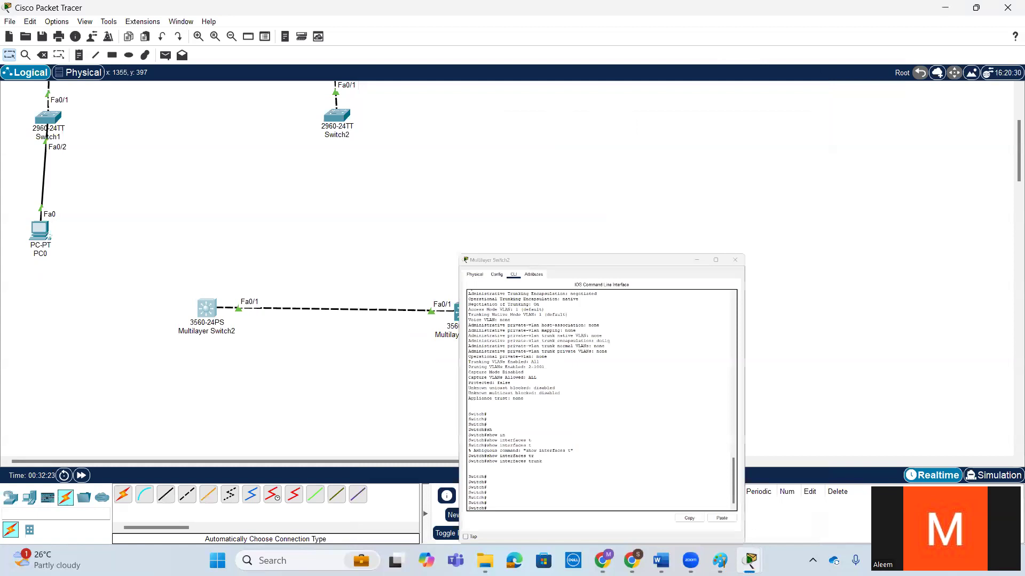
Switch to Paint and add a D.D text label below the left-hand "dynamic auto" text
click(720, 561)
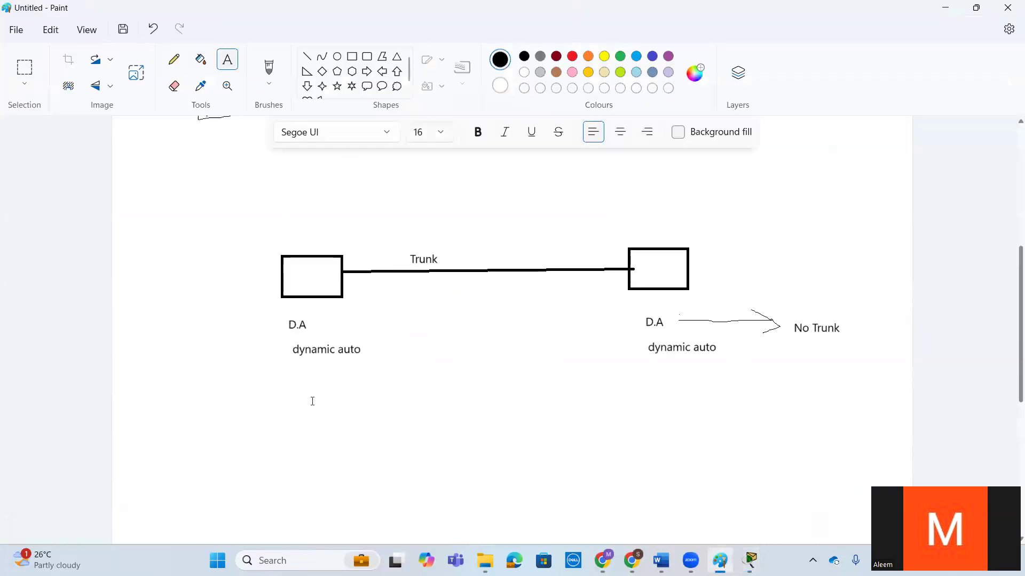
text(D.D)
click(399, 383)
Draw freehand pencil outlines around both D.A / dynamic auto labels and around the left-hand D.D label
click(174, 60)
mouse_move(275, 315)
mouse_down()
mouse_move(277, 343)
mouse_move(363, 356)
mouse_move(355, 300)
mouse_move(266, 311)
mouse_up()
mouse_move(633, 309)
mouse_down()
mouse_move(713, 357)
mouse_move(722, 310)
mouse_move(630, 311)
mouse_up()
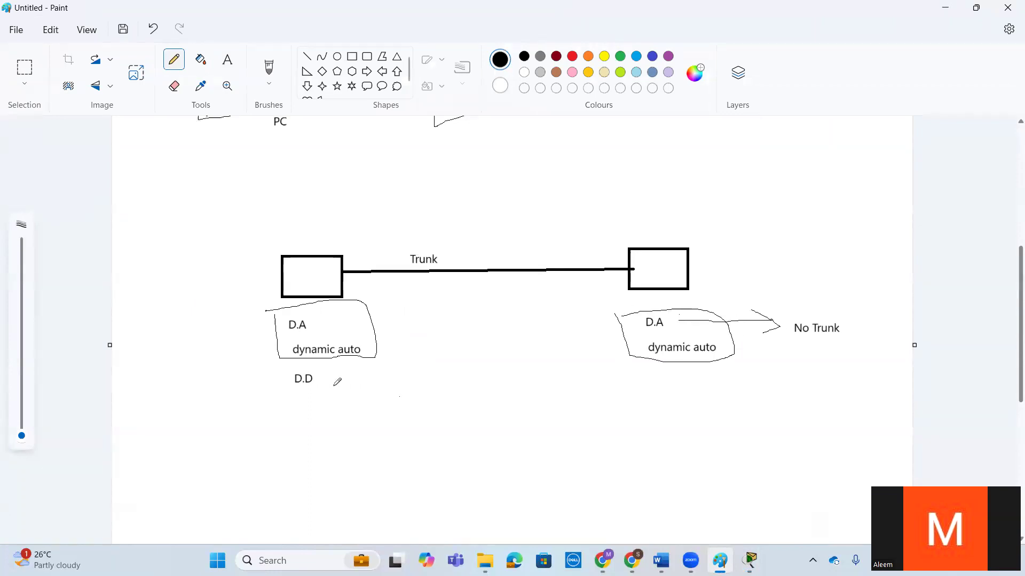
mouse_move(281, 371)
mouse_down()
mouse_move(288, 419)
mouse_move(278, 411)
mouse_move(378, 366)
mouse_move(279, 427)
mouse_up()
Sketch the left edge of a box below the right-hand dynamic auto outline and add a D.A text label beside it
mouse_move(630, 375)
mouse_down()
mouse_move(631, 420)
mouse_move(717, 371)
mouse_move(736, 410)
mouse_move(630, 425)
mouse_move(660, 378)
mouse_up()
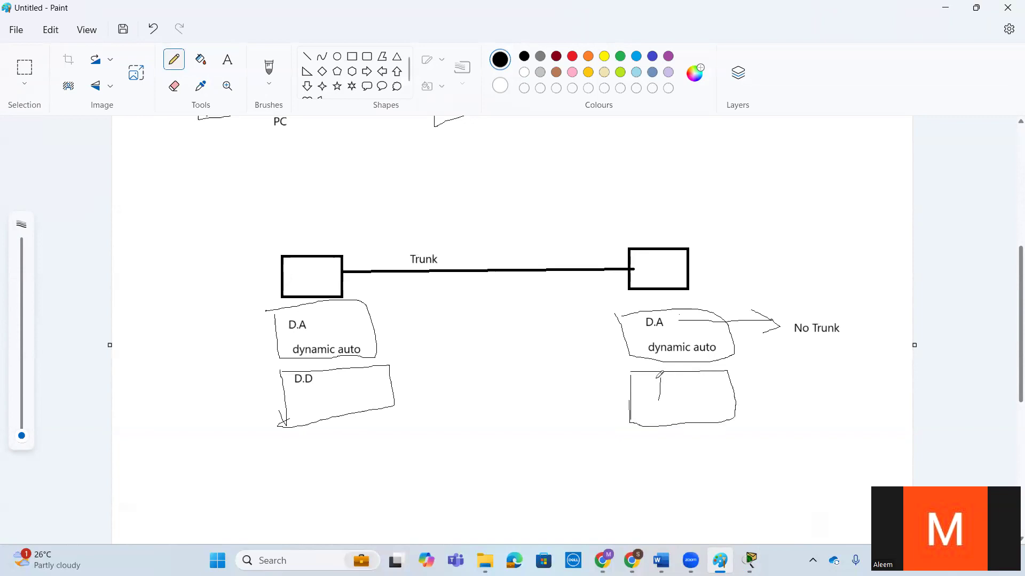
key(ctrl+z)
key(ctrl+z)
key(ctrl+z)
click(230, 69)
drag(645, 376, 740, 395)
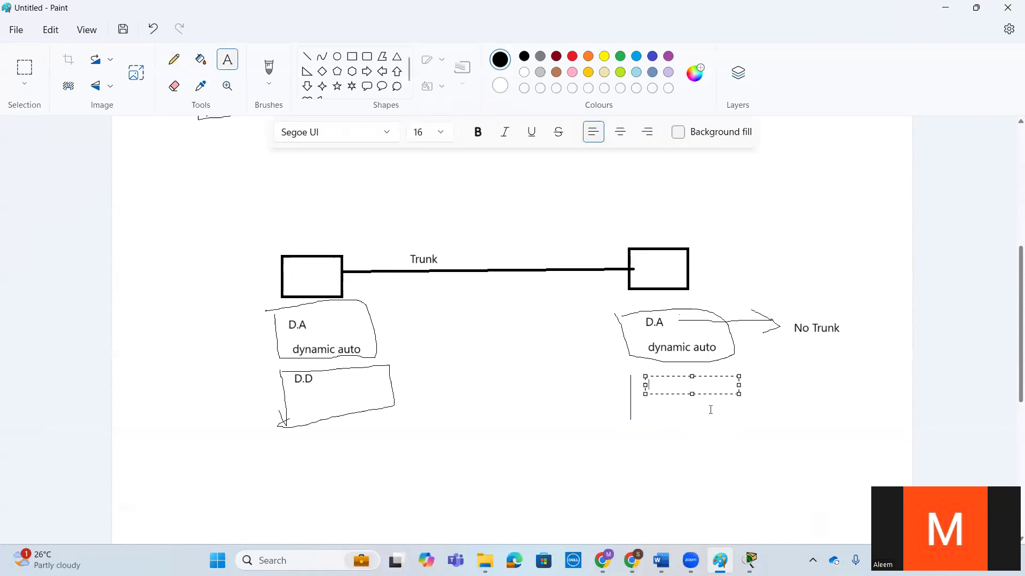
text(D.A)
click(786, 395)
Complete the pencil box around the new right-hand D.A label and draw an arrow from it to a handwritten "Trunk"
click(184, 63)
mouse_move(719, 363)
mouse_down()
mouse_move(757, 396)
mouse_move(632, 422)
mouse_up()
drag(763, 390, 816, 385)
mouse_move(805, 379)
mouse_down()
mouse_move(799, 397)
mouse_move(834, 376)
mouse_up()
mouse_move(828, 377)
mouse_down()
mouse_move(840, 392)
mouse_move(847, 380)
mouse_move(858, 389)
mouse_move(874, 377)
mouse_move(878, 390)
mouse_move(876, 382)
mouse_up()
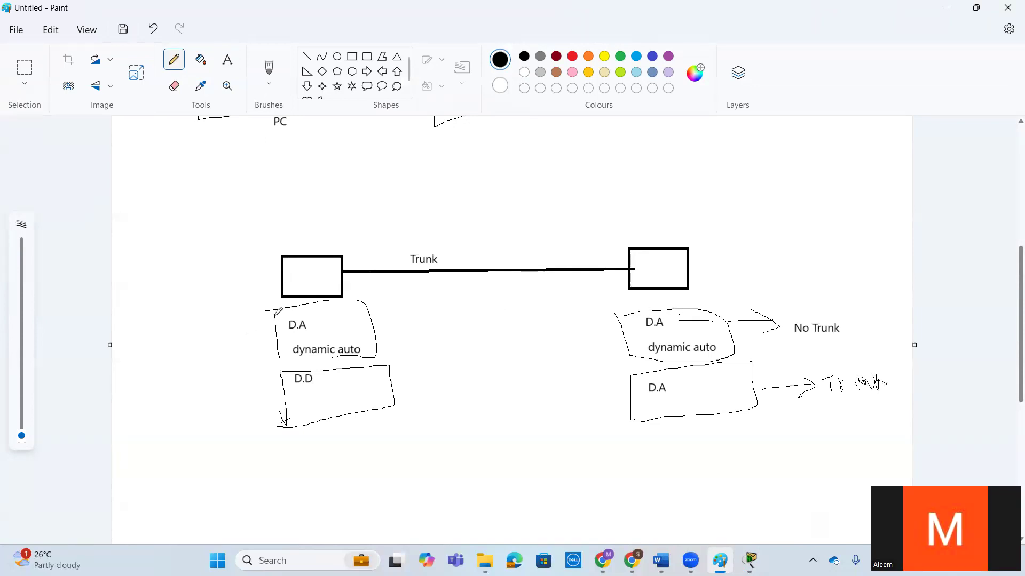
Draw a cross beside the left-hand D.A outline, then handwrite DD under both switches with an arrow leading to a T
mouse_move(260, 316)
mouse_down()
mouse_move(238, 356)
mouse_move(288, 340)
mouse_up()
click(246, 421)
mouse_move(307, 443)
mouse_down()
mouse_move(301, 469)
mouse_move(330, 462)
mouse_up()
mouse_move(652, 440)
mouse_down()
mouse_move(653, 453)
mouse_move(817, 427)
mouse_move(814, 438)
mouse_move(836, 439)
mouse_move(848, 424)
mouse_up()
click(662, 445)
click(717, 439)
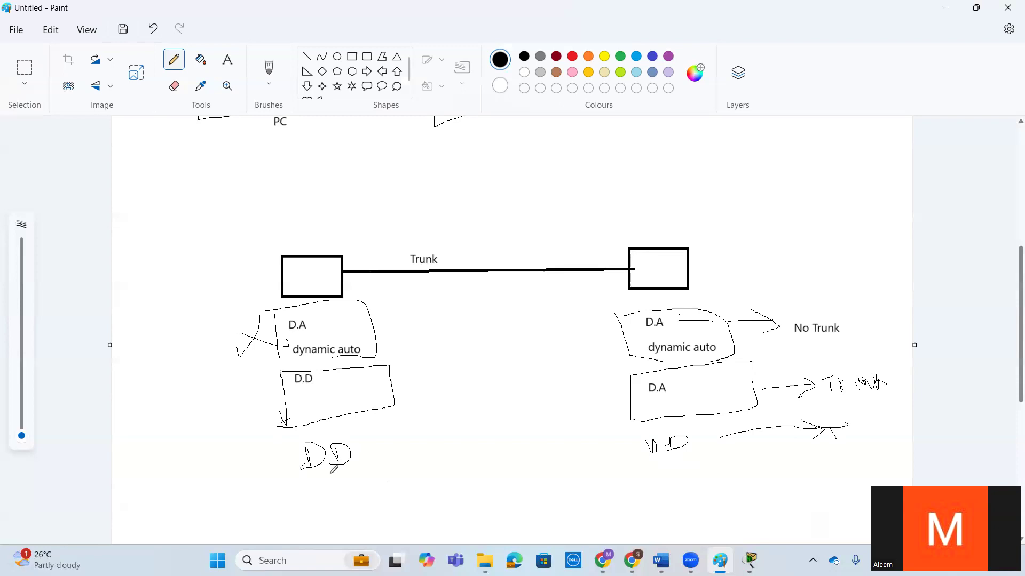
Handwrite an ON and DA pair below the DD row, underline both rows, and draw an arrow from DA to a T
scroll(324, 445, down, 1)
click(322, 424)
mouse_move(322, 427)
mouse_down()
mouse_move(314, 431)
mouse_move(347, 444)
mouse_move(346, 430)
mouse_move(361, 442)
mouse_up()
mouse_move(662, 431)
mouse_down()
mouse_move(660, 447)
mouse_move(708, 446)
mouse_up()
click(689, 434)
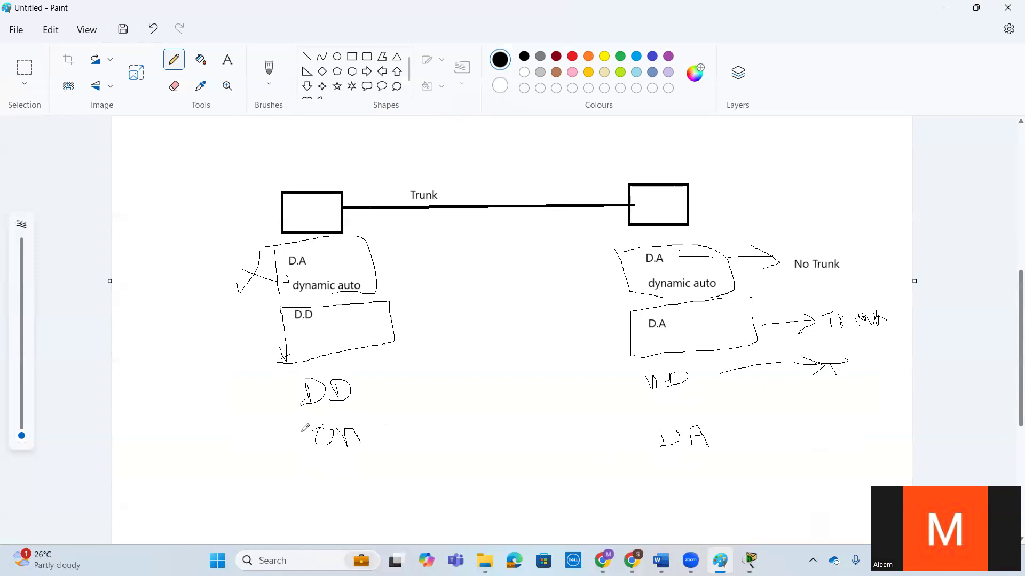
drag(289, 416, 423, 405)
drag(576, 399, 701, 388)
mouse_move(292, 466)
mouse_down()
mouse_move(657, 467)
mouse_move(712, 459)
mouse_move(794, 426)
mouse_move(809, 433)
mouse_move(842, 411)
mouse_up()
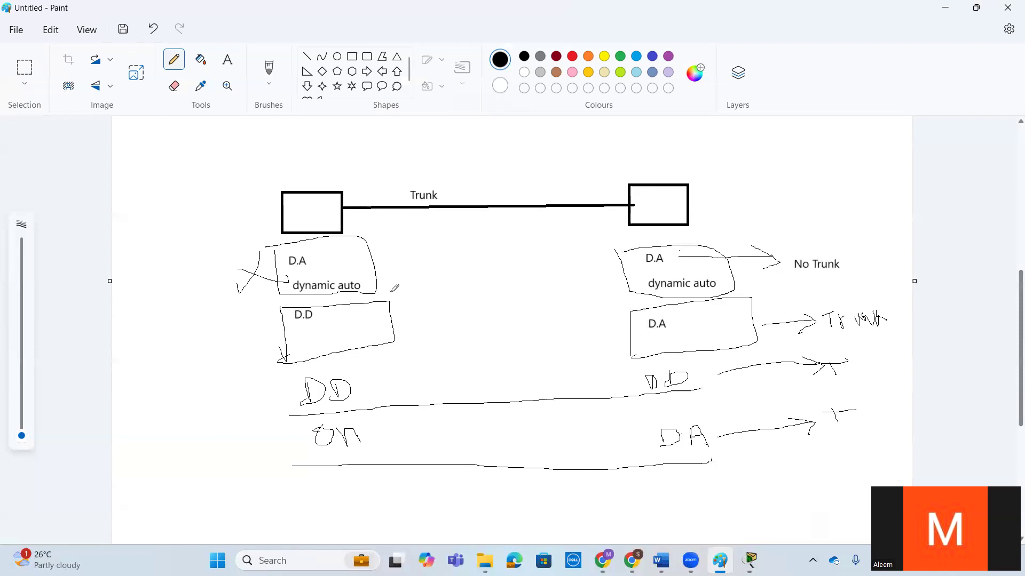
Switch to Cisco Packet Tracer and review the hello interval and trunk timeout lines of the show dtp output in Switch1's CLI
scroll(375, 325, up, 4)
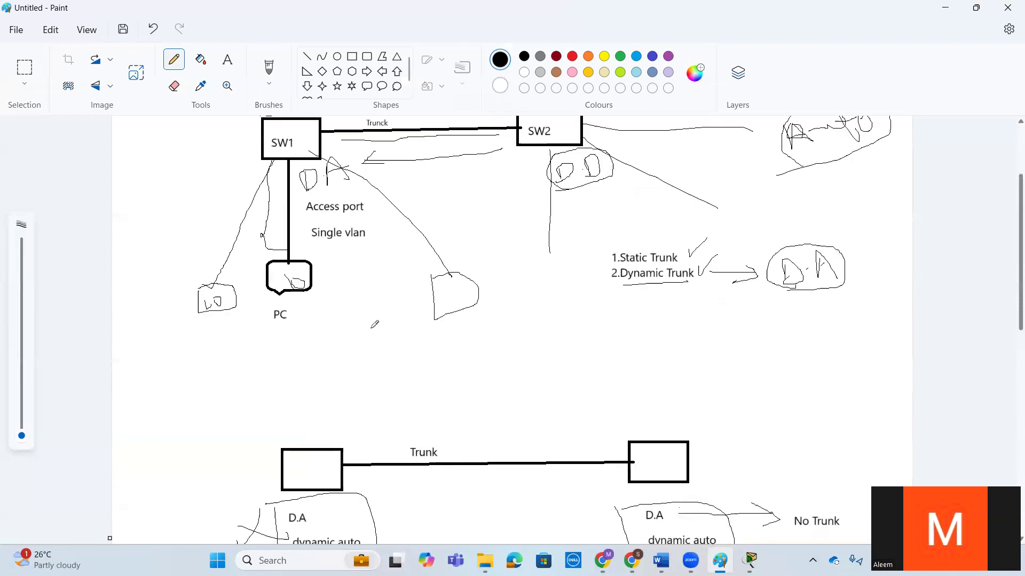
scroll(375, 325, up, 2)
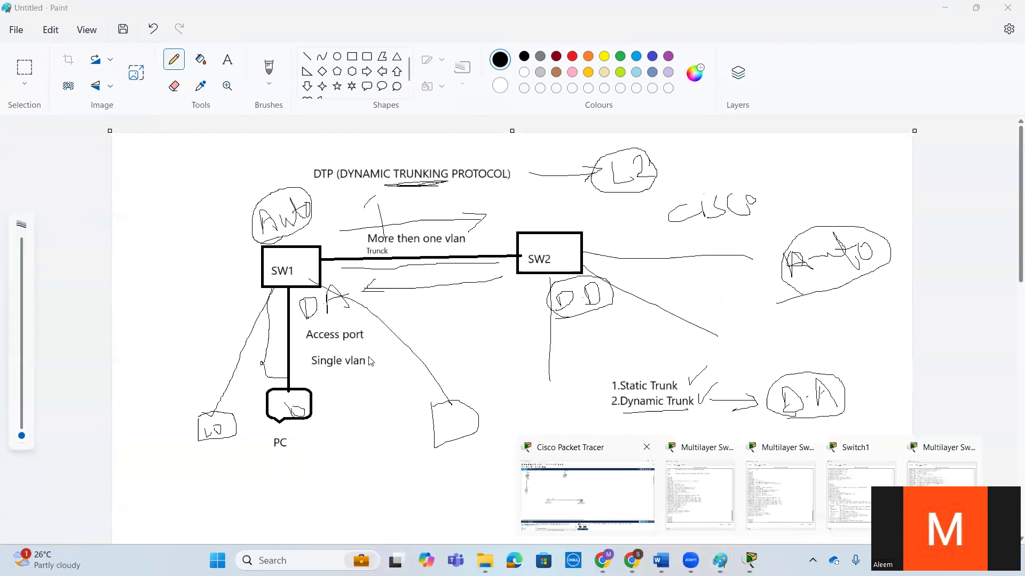
key(alt+Tab)
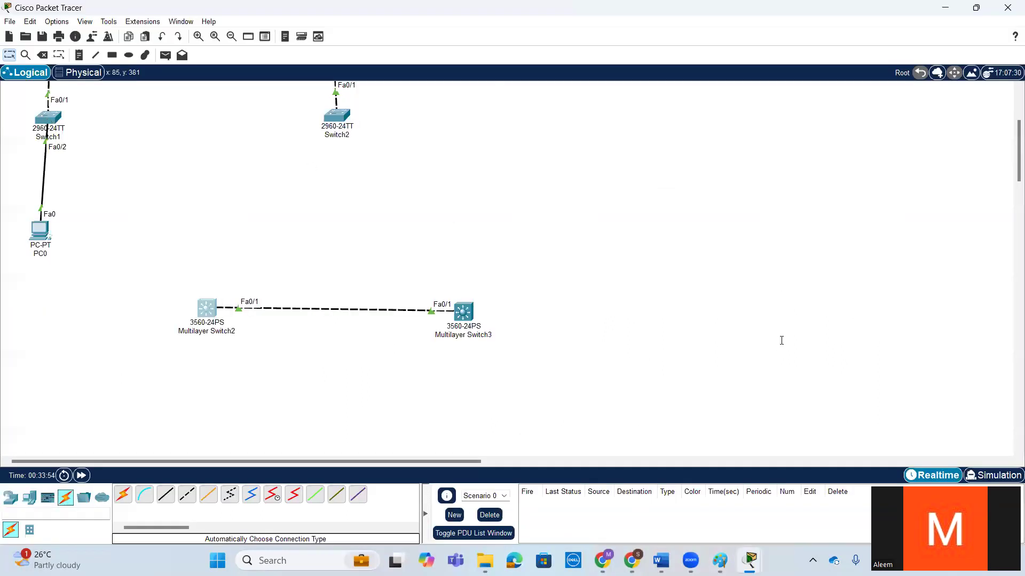
key(alt+Tab)
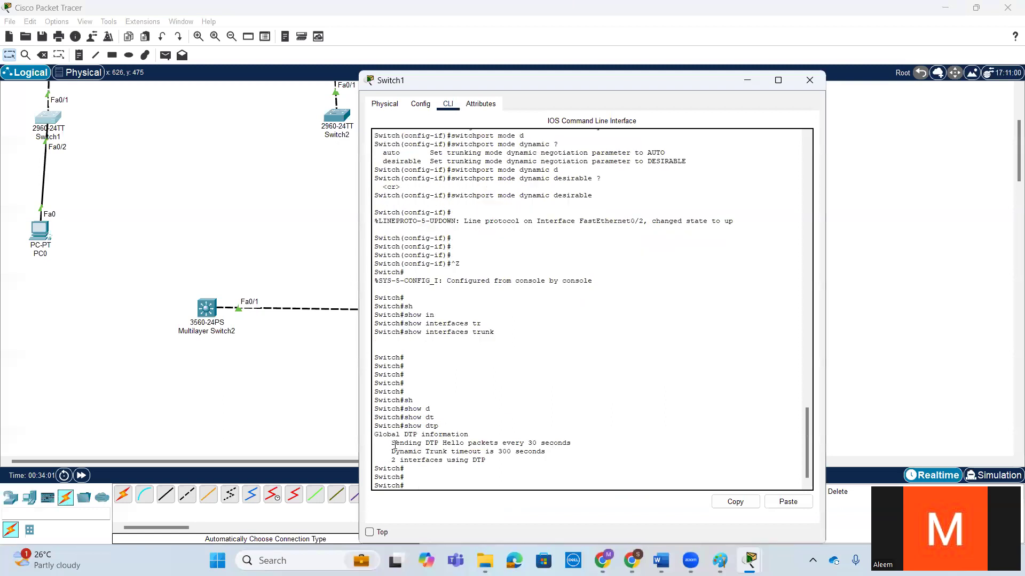
drag(393, 444, 568, 444)
drag(499, 452, 379, 435)
click(556, 451)
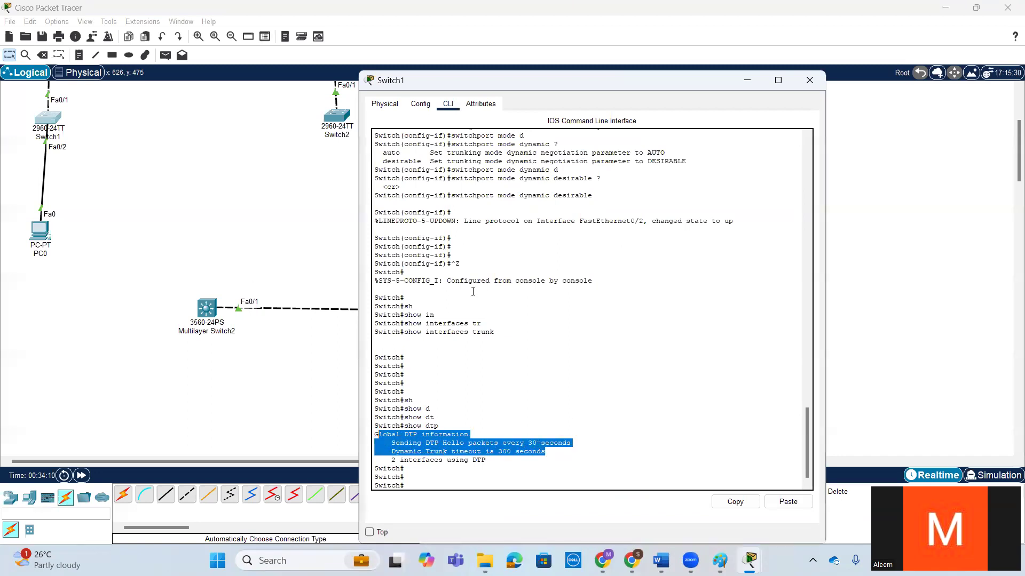
click(582, 400)
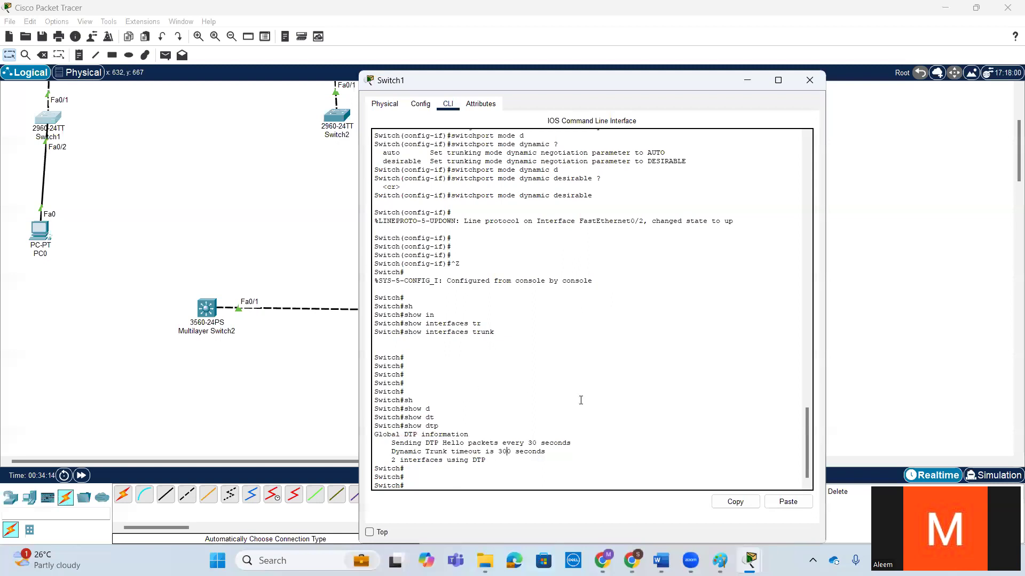
Run show interfaces fastEthernet 0/1 switchport on Switch1, page through the output, highlight the administrative mode, and minimize the window
key(Return)
key(Return)
key(Return)
text(sh)
key(Tab)
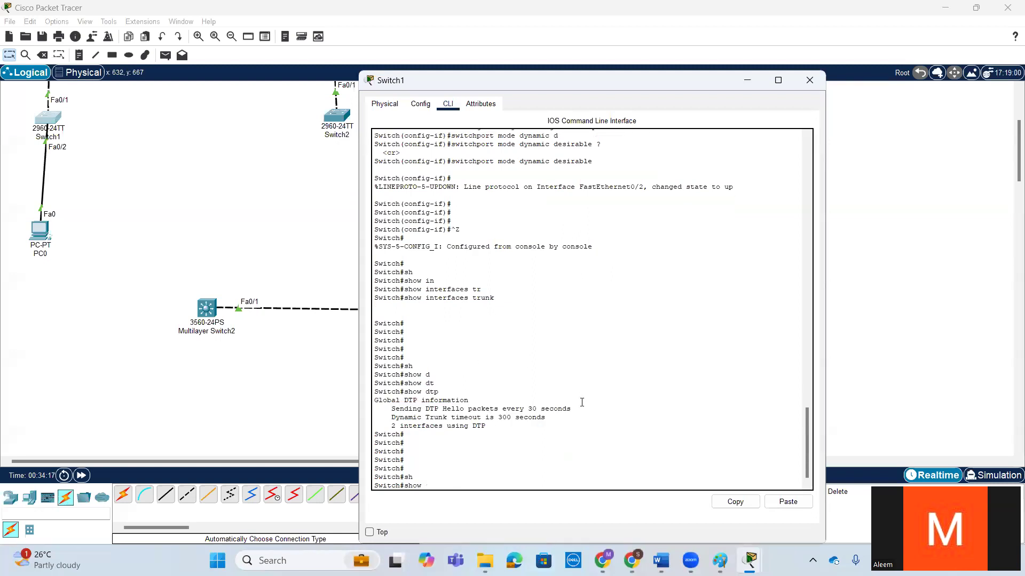
text(in)
key(Tab)
text(f)
key(Tab)
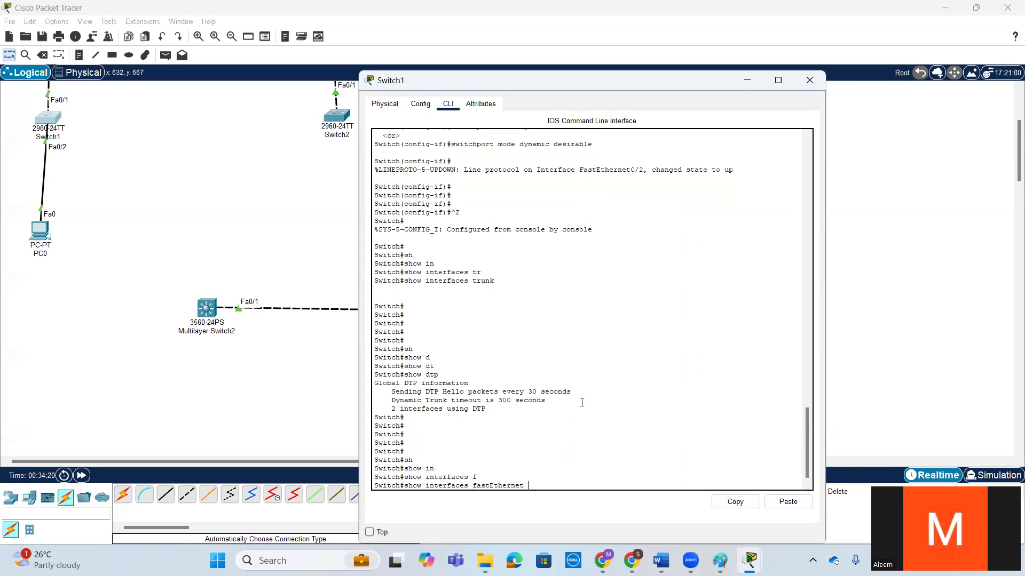
text(0/1 sw)
key(Tab)
key(Return)
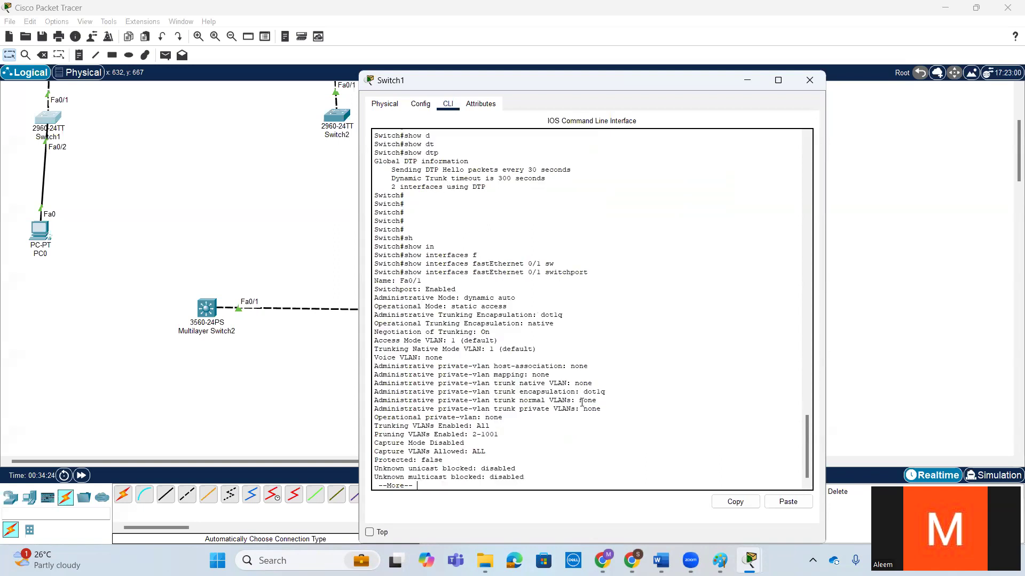
key(space)
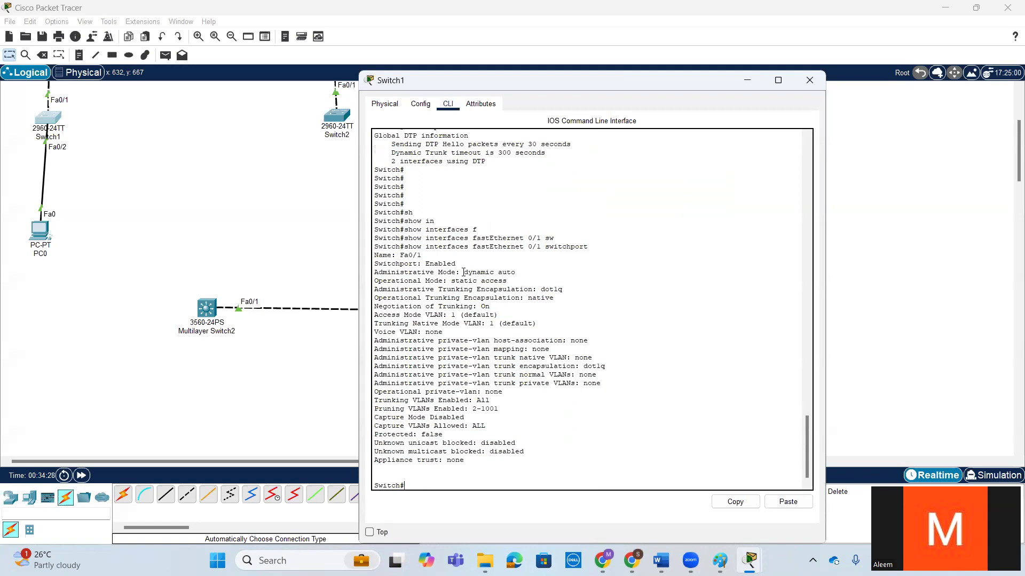
drag(516, 273, 464, 272)
click(751, 80)
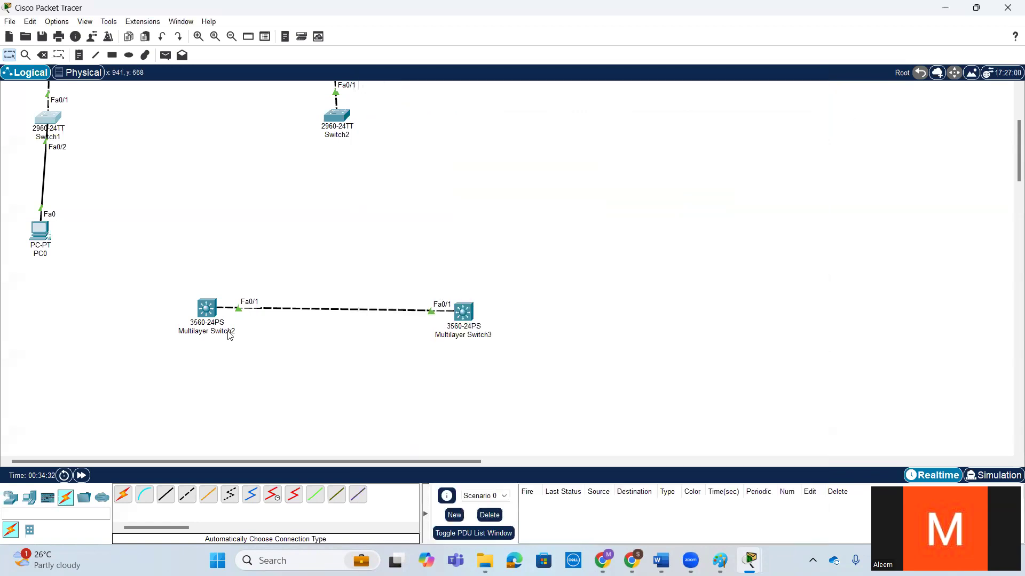
Reopen Multilayer Switch2's CLI and run show interfaces trunk again to recheck its trunk status
click(197, 314)
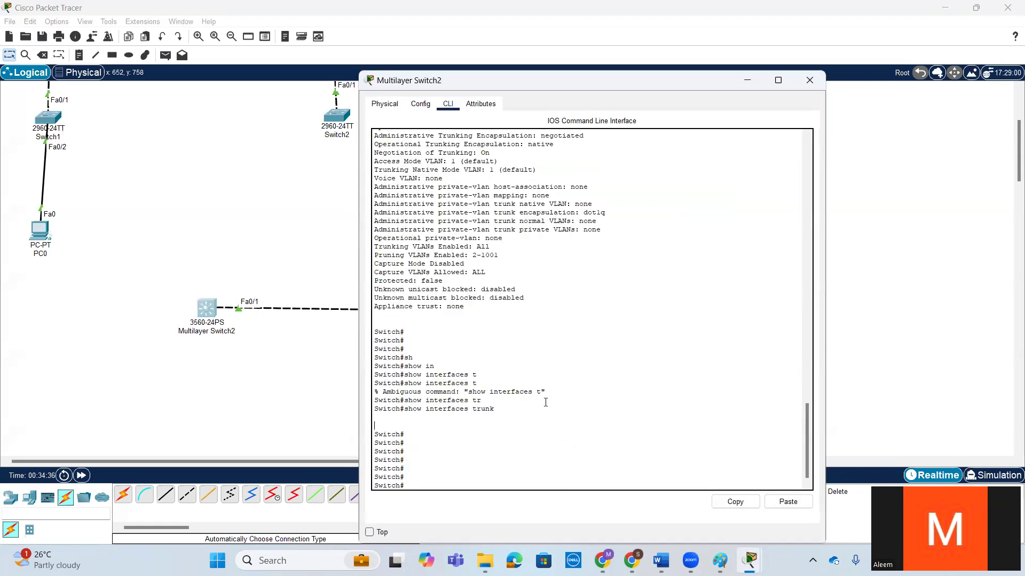
key(Return)
key(Return)
text(sh)
key(Tab)
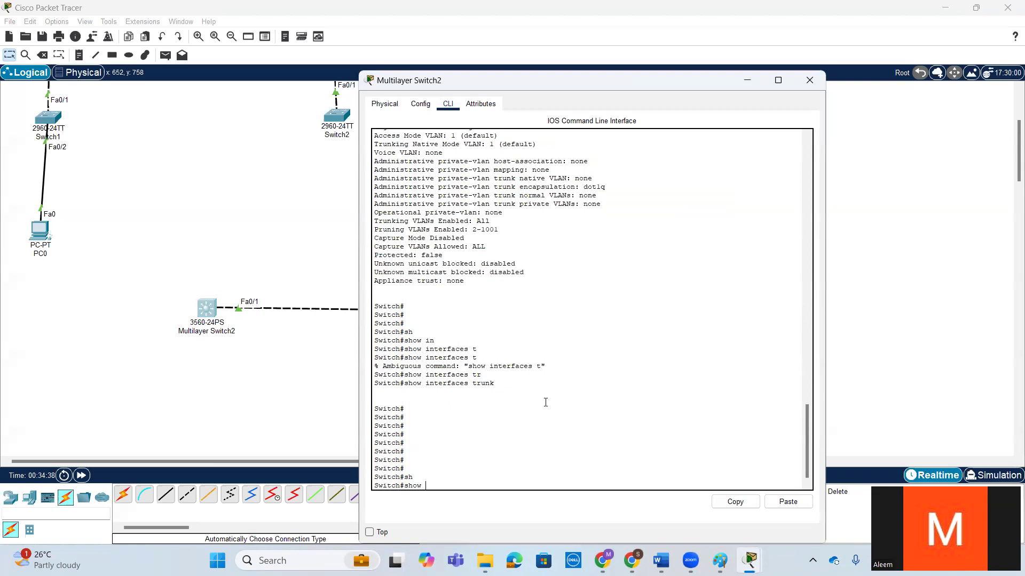
text(in)
key(Tab)
text(t)
key(Tab)
text(r)
key(Tab)
key(Return)
key(Return)
key(Return)
key(Return)
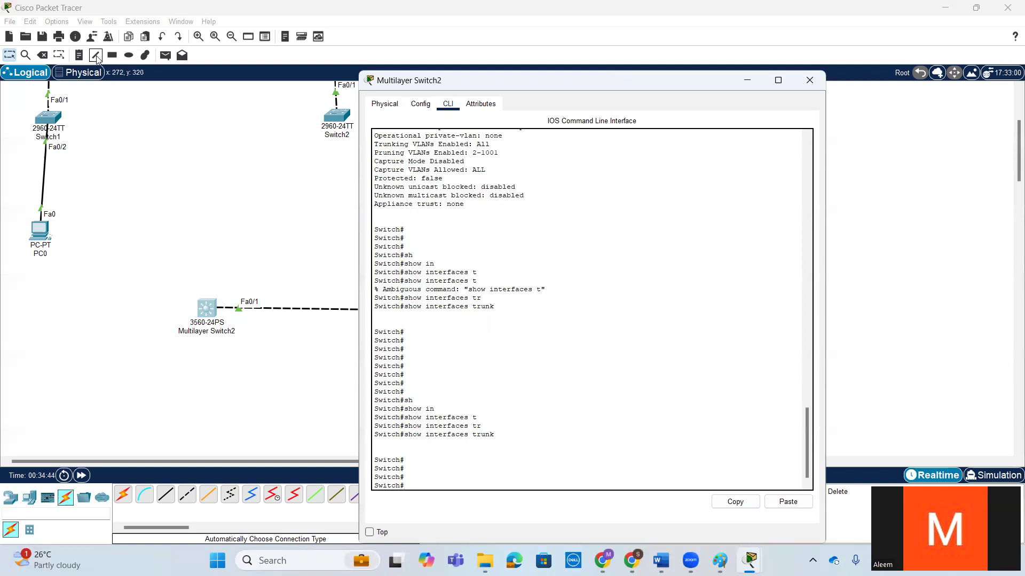
Place the note D.D below Multilayer Switch2 and the note D.A below Multilayer Switch3, then return to the selection tool
click(78, 54)
click(193, 344)
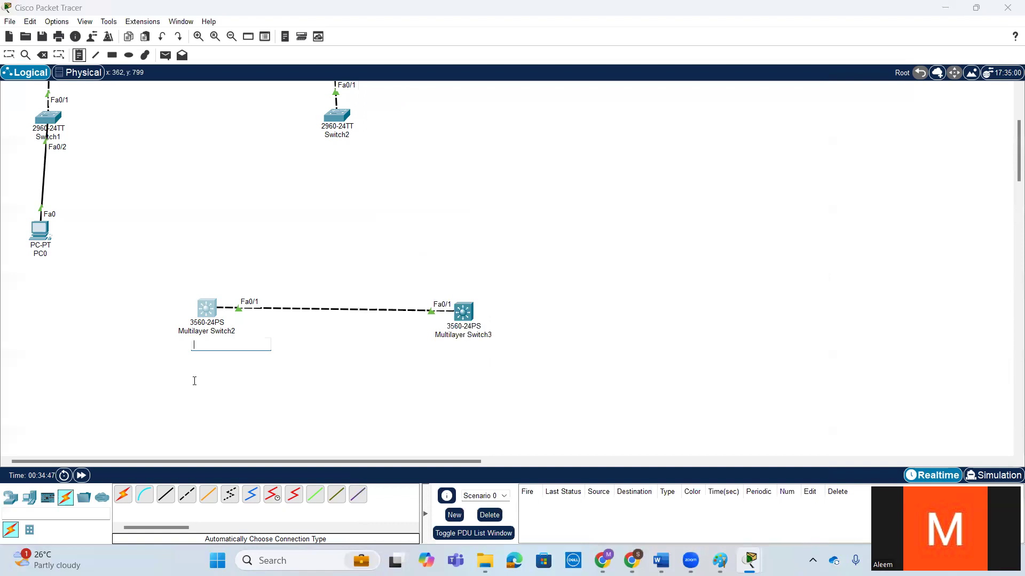
text(D.D)
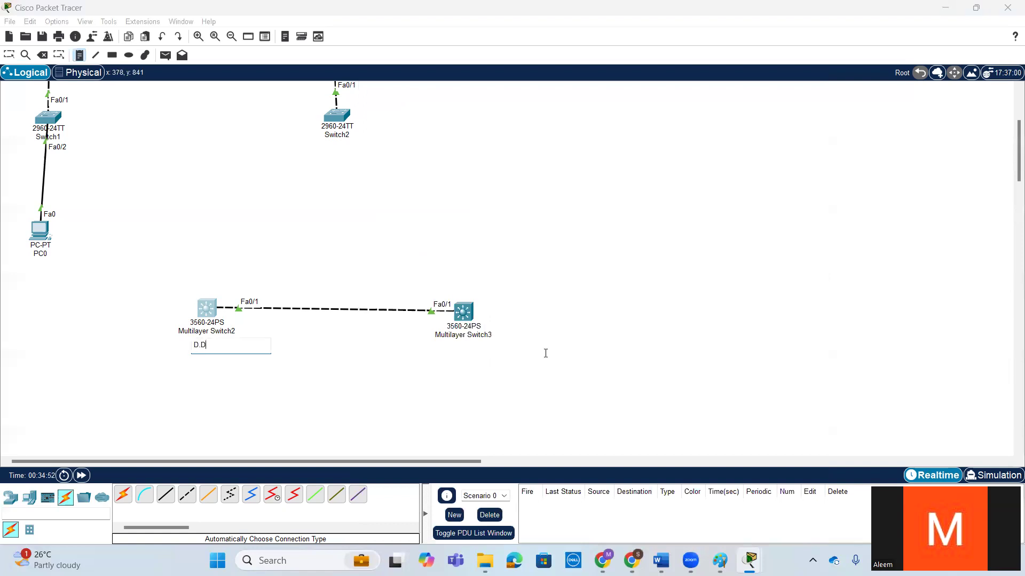
click(443, 348)
text(D.A)
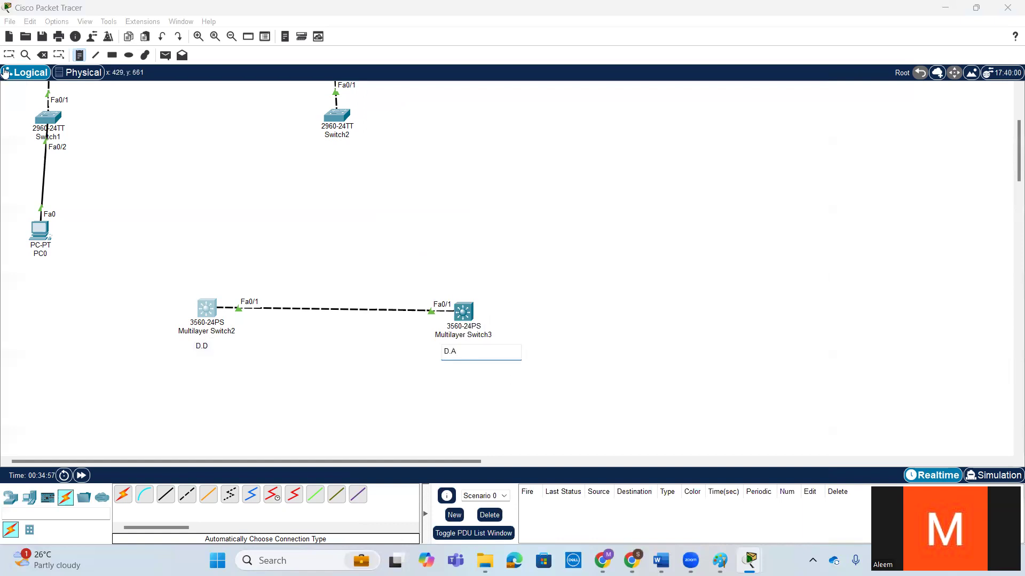
click(8, 56)
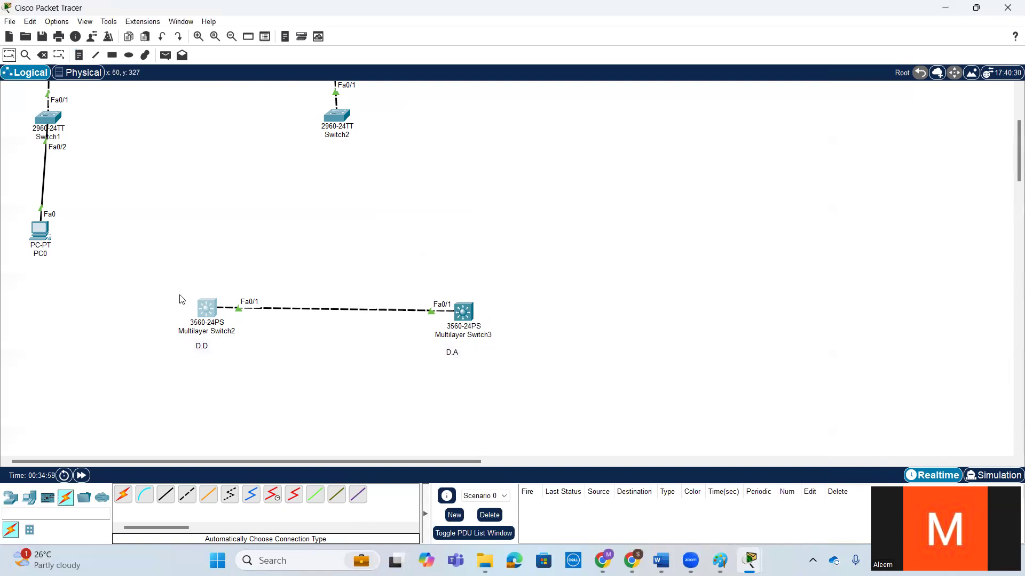
click(207, 314)
key(Return)
key(Return)
key(Return)
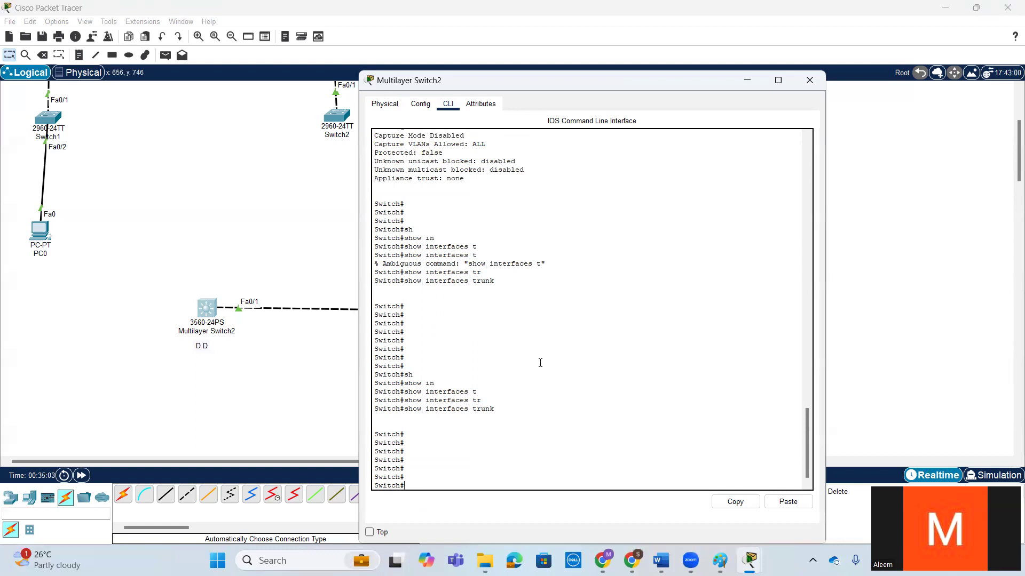
click(926, 432)
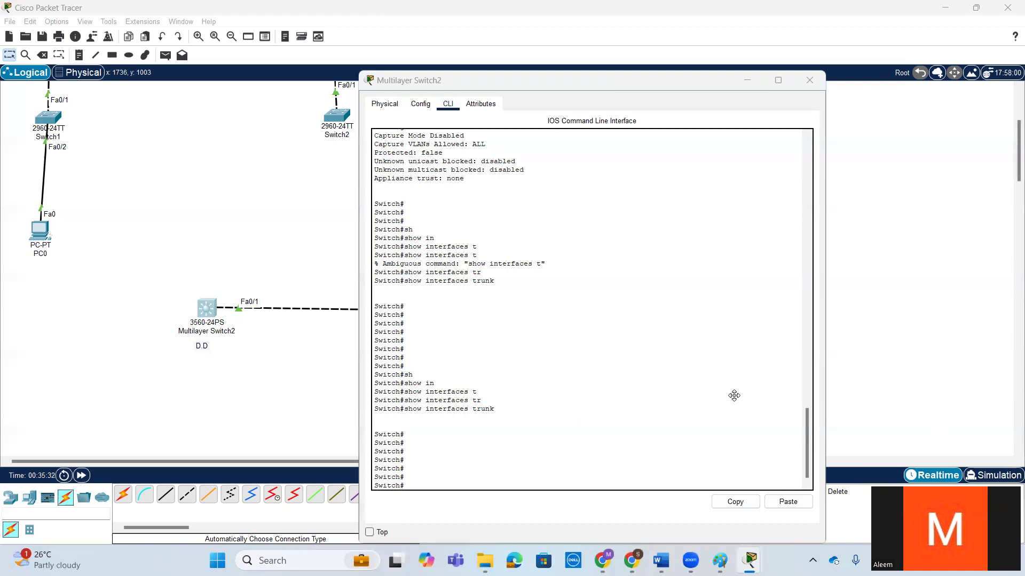
click(639, 395)
key(Return)
key(Return)
key(Return)
key(Return)
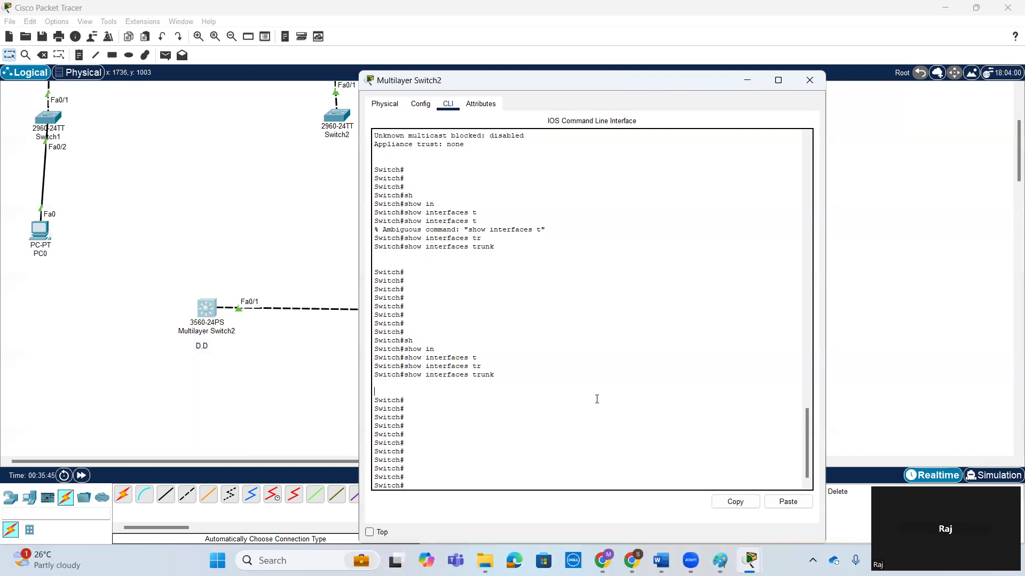
key(Return)
key(Return)
key(Return)
key(Return)
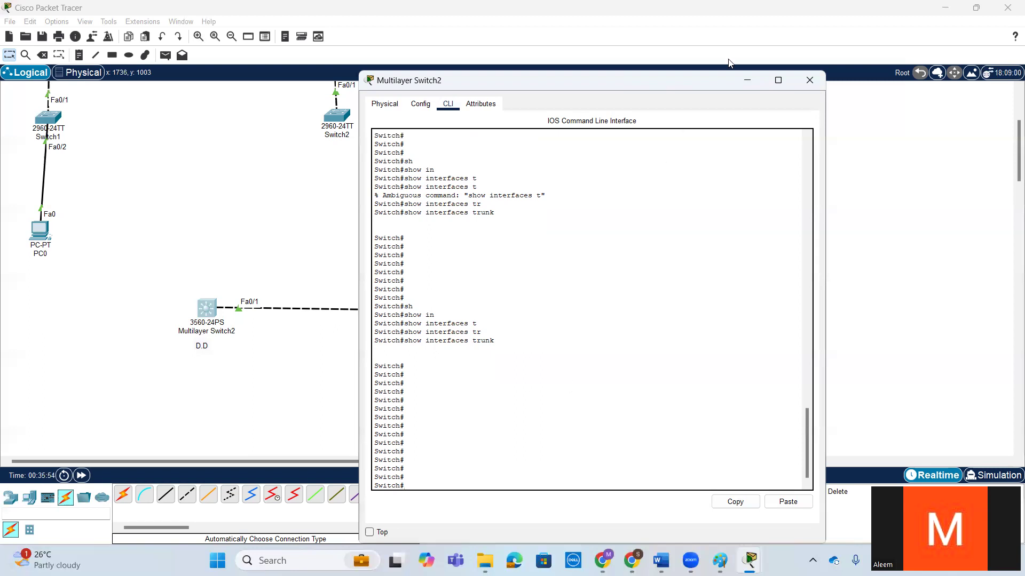
click(752, 80)
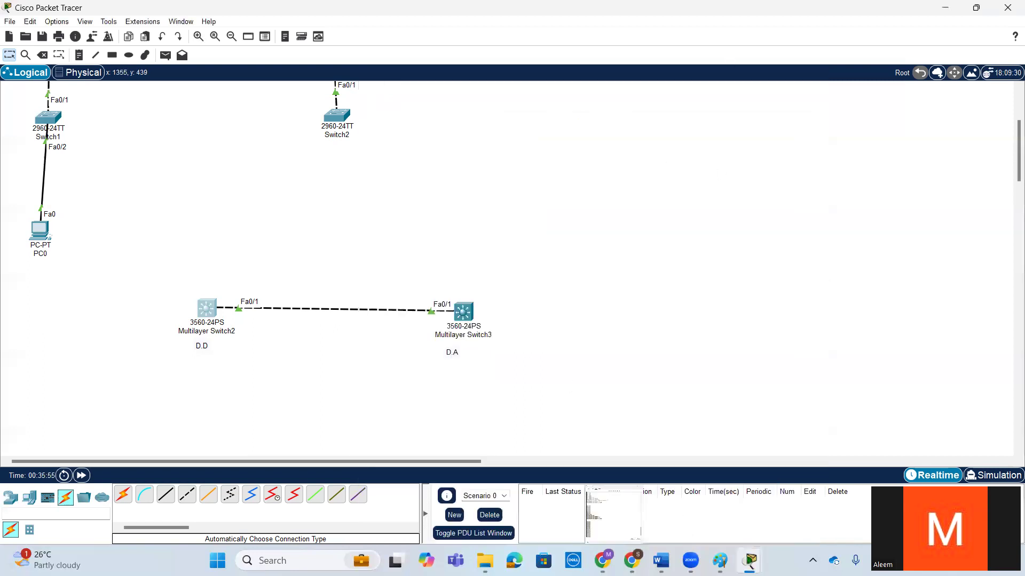
Switch to Paint, draw check marks beside both dynamic auto labels, and underline No Trunk
click(720, 560)
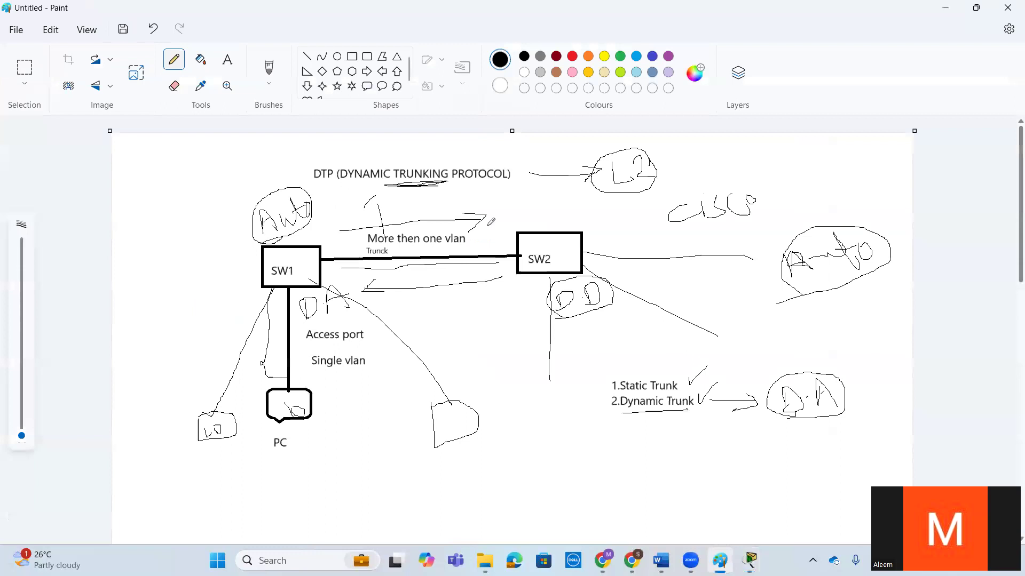
scroll(434, 394, down, 5)
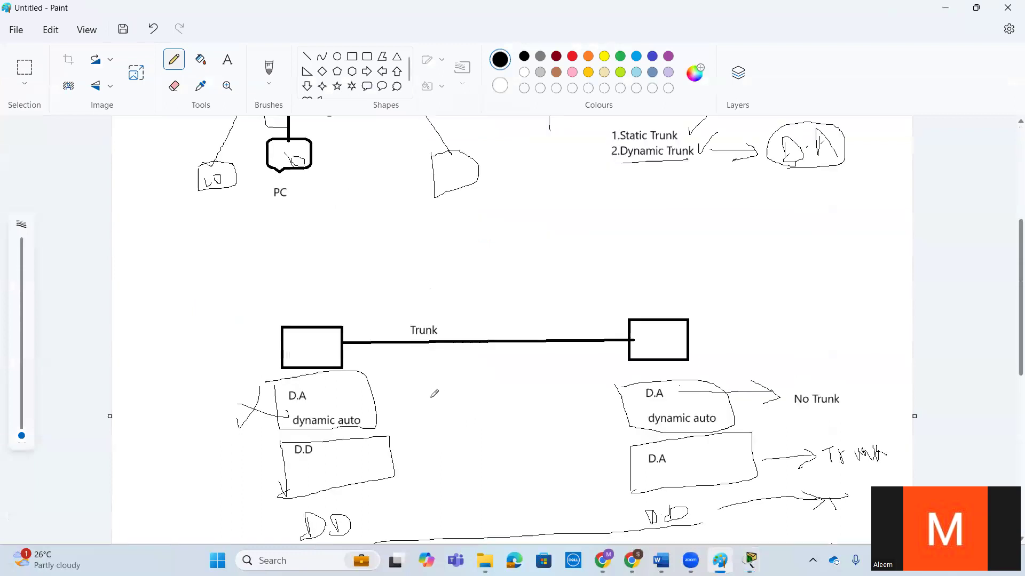
scroll(434, 394, down, 4)
scroll(434, 394, up, 1)
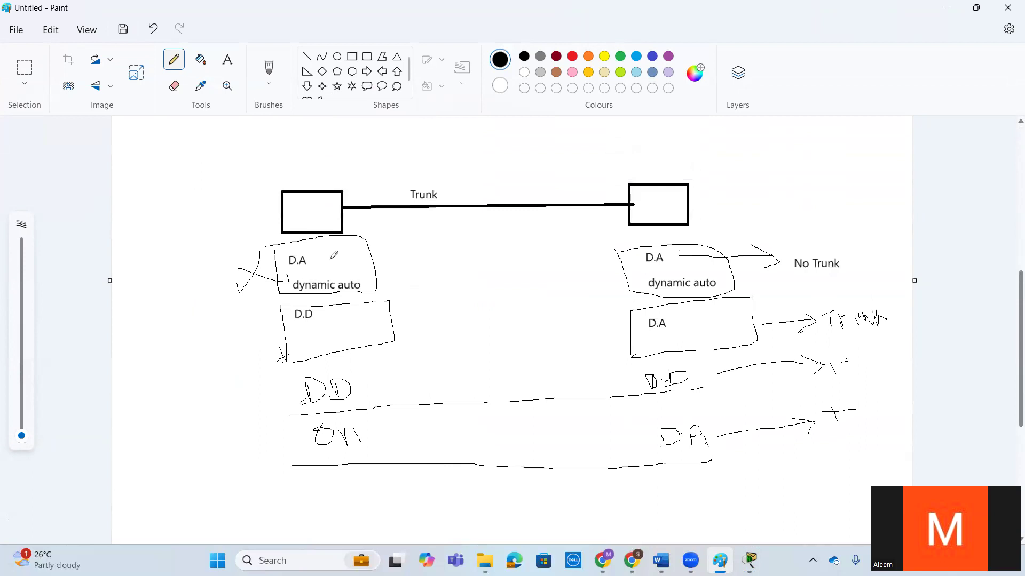
drag(365, 277, 394, 266)
drag(718, 276, 740, 265)
drag(799, 279, 843, 270)
Switch to Packet Tracer and run show interfaces fastEthernet 0/1 switchport on Multilayer Switch2, highlighting the command and the administrative mode
mouse_move(749, 560)
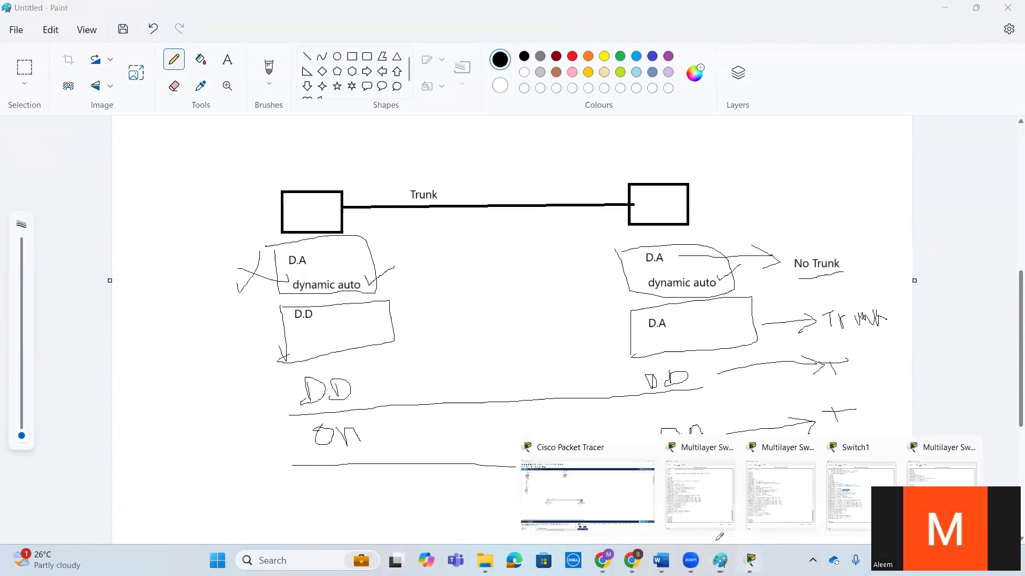
click(598, 492)
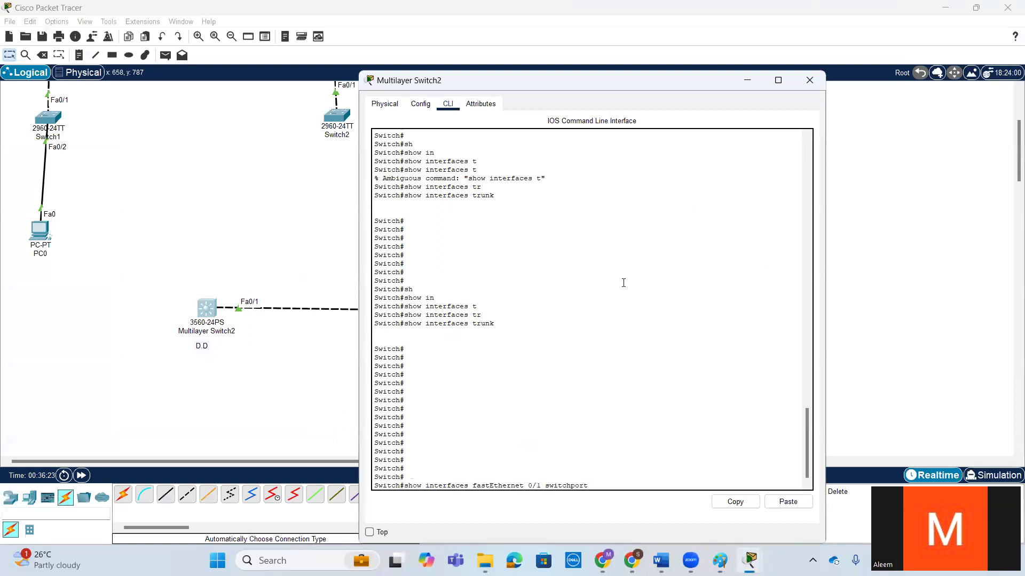
key(Return)
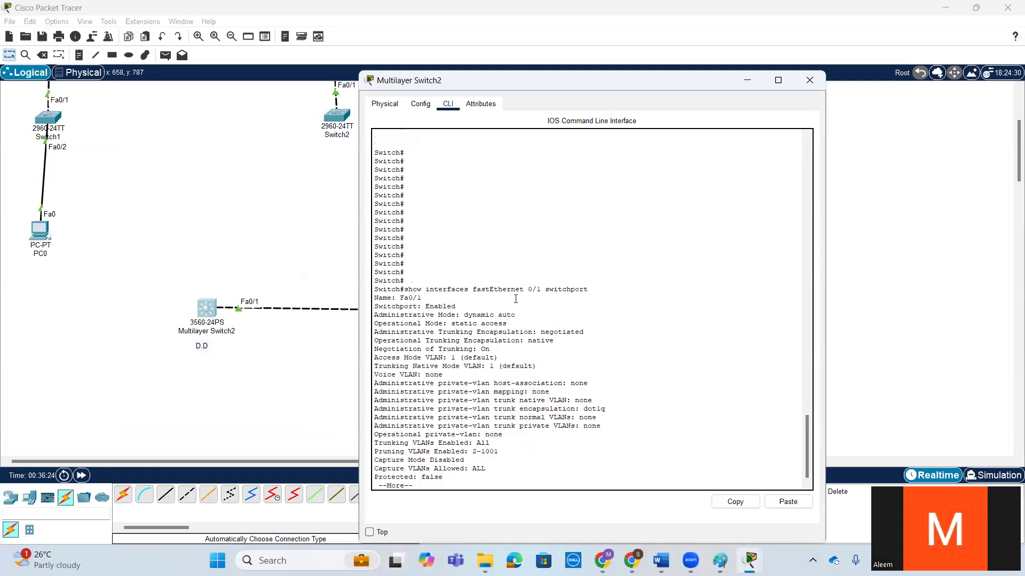
drag(546, 289, 374, 289)
click(593, 289)
drag(464, 315, 520, 318)
click(625, 307)
key(Return)
key(Return)
key(Return)
key(Return)
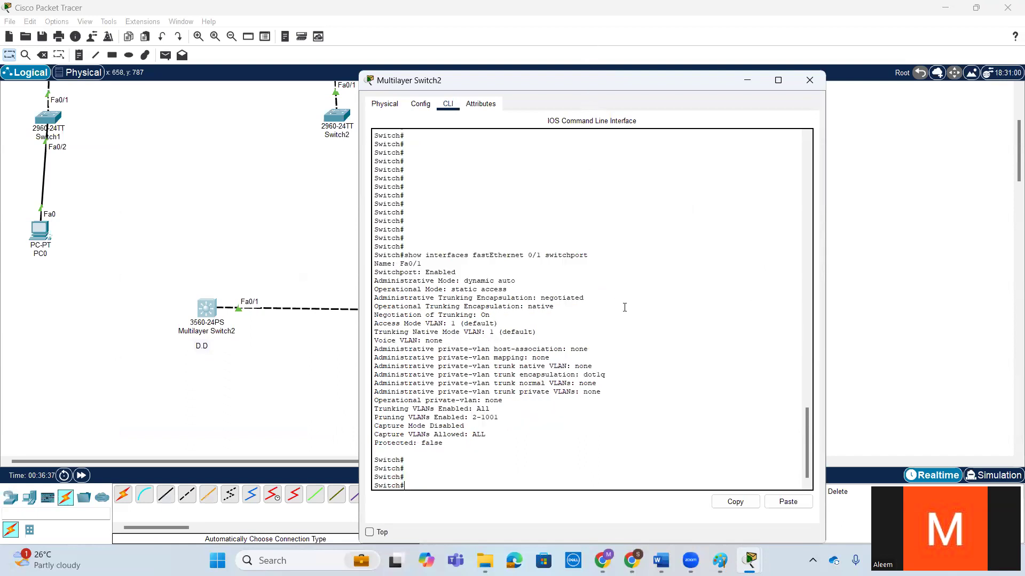
Run show interfaces trunk on Multilayer Switch2, move the window aside, and highlight the administrative mode value in the switchport output
text(show interfaces trunk)
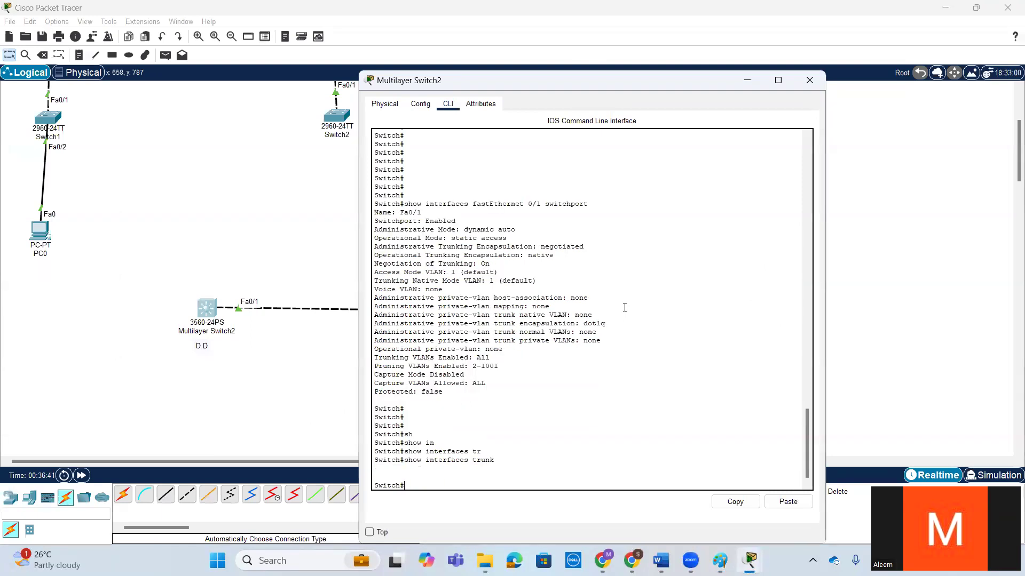
key(Return)
right_click(625, 308)
click(468, 367)
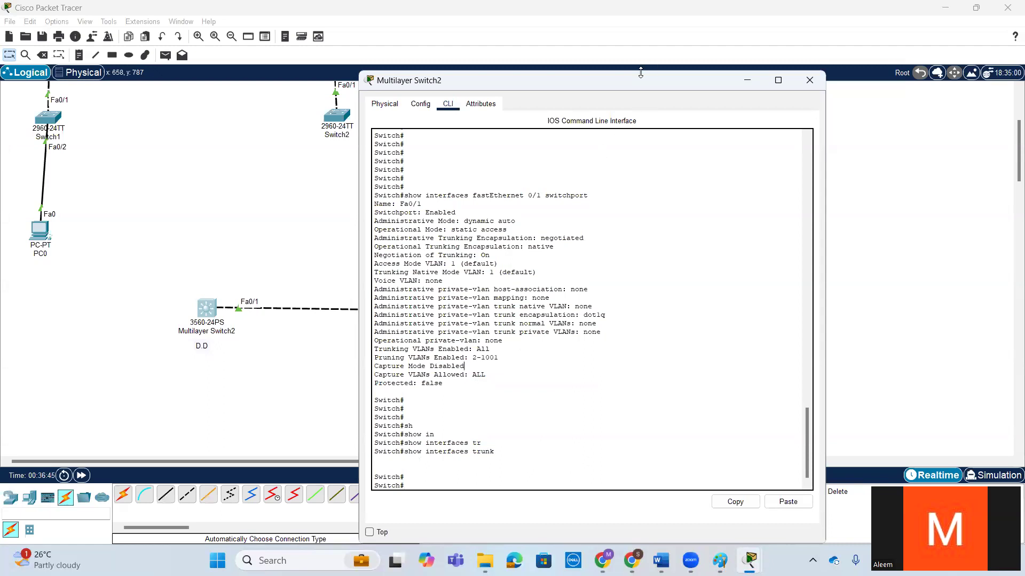
drag(636, 83, 713, 71)
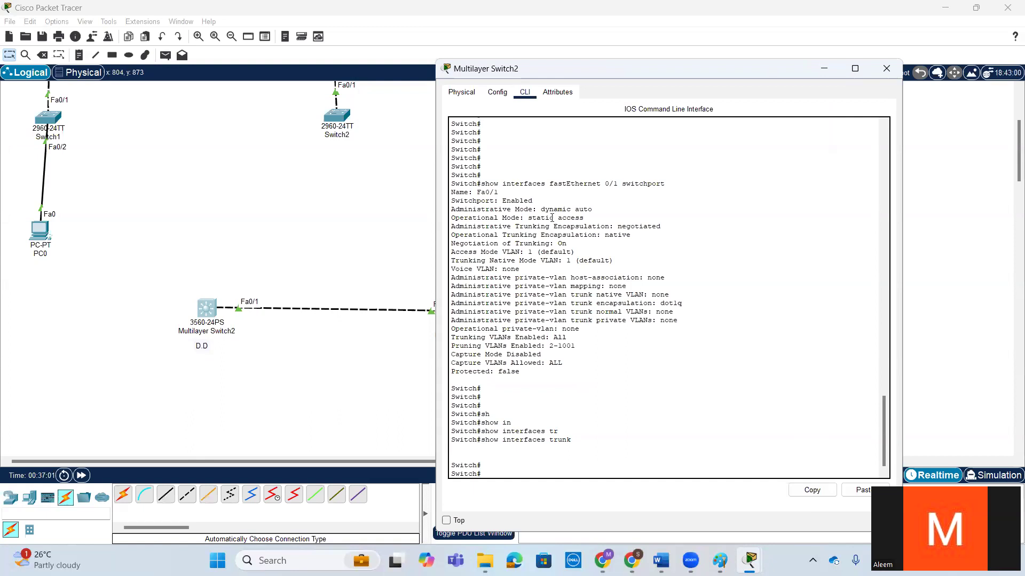
drag(541, 209, 599, 206)
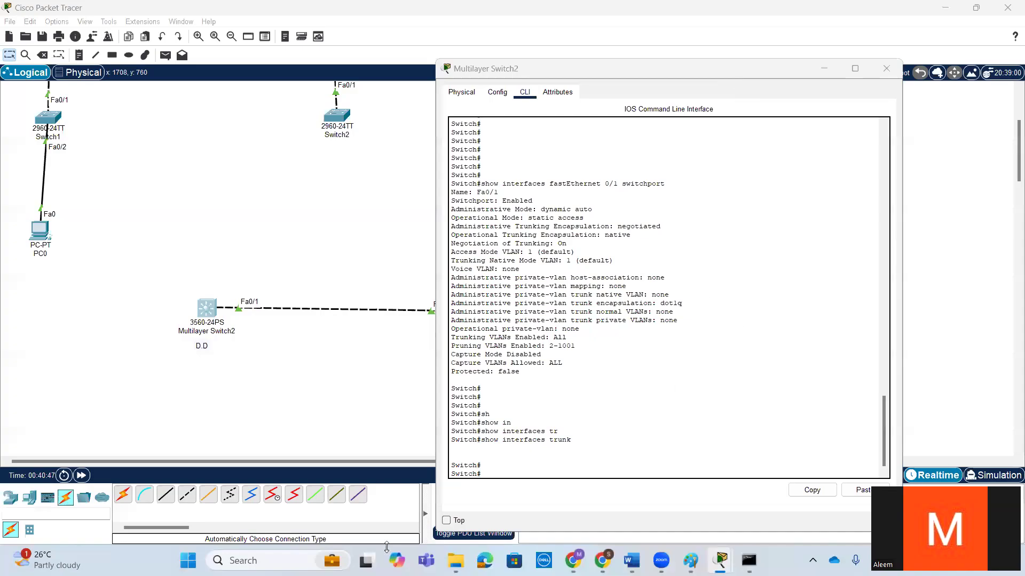
Switch to Paint, draw a check mark beside ON, and underline the handwritten Trunk result of the D.D and D.A pair
click(691, 560)
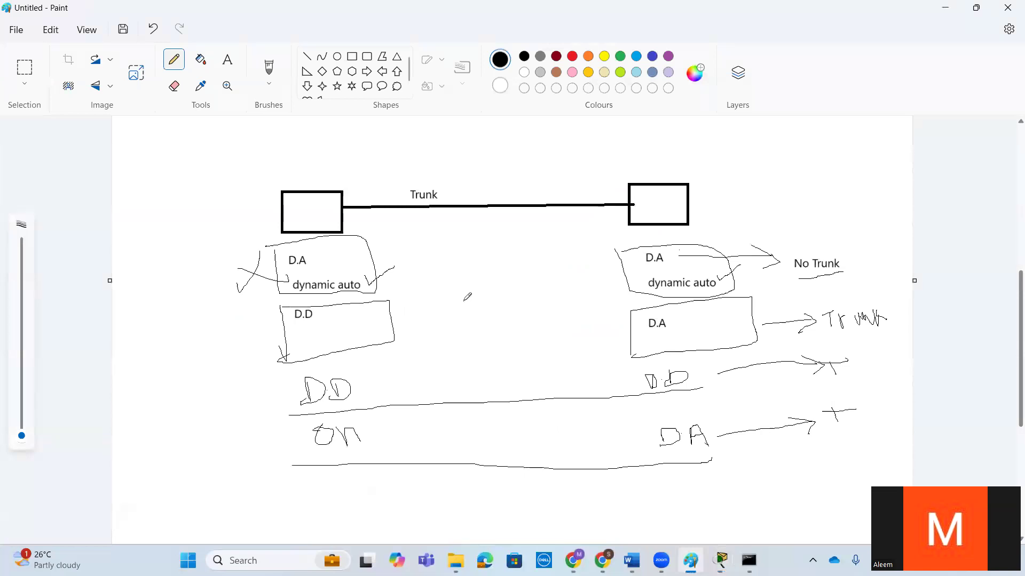
scroll(468, 297, up, 10)
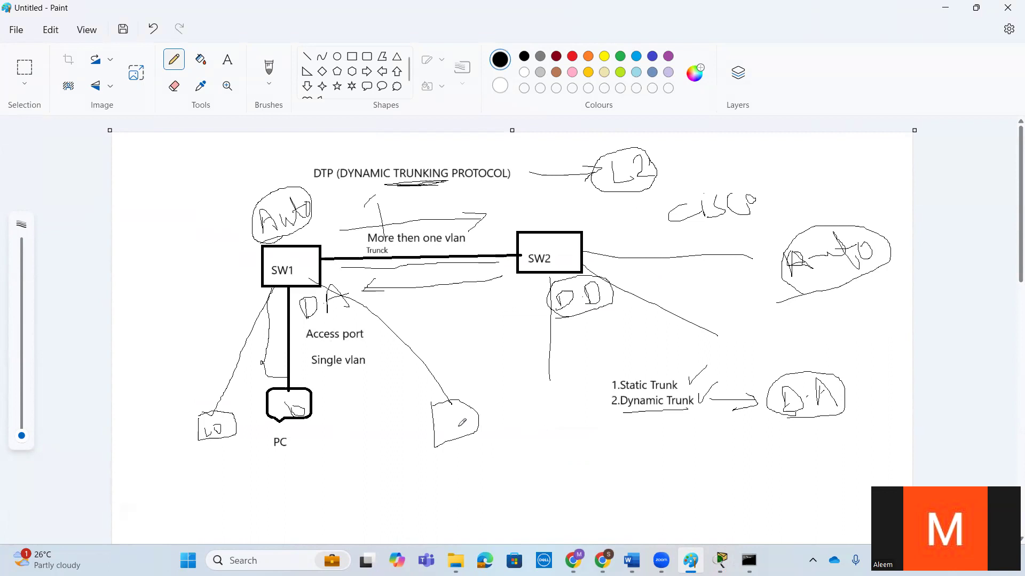
scroll(462, 422, down, 10)
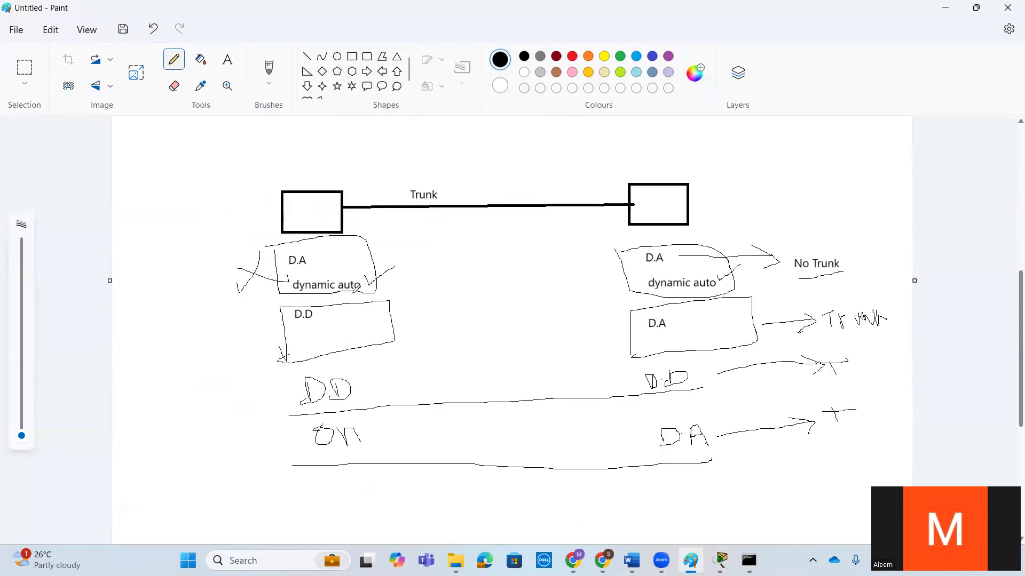
click(387, 331)
drag(273, 451, 305, 417)
click(842, 340)
drag(900, 338, 830, 342)
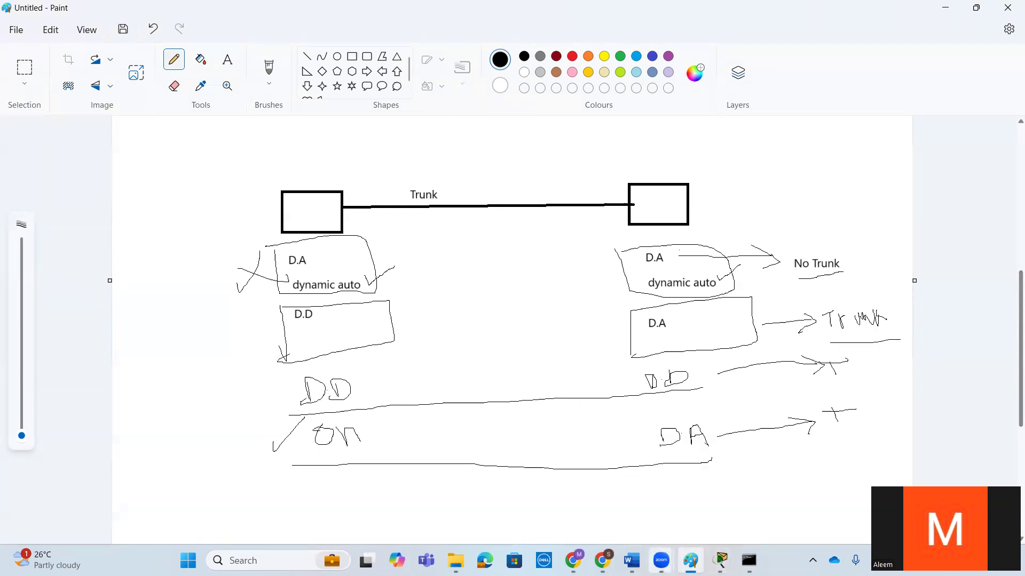
Switch to the BASIC SWITCHING document in Word and highlight the word negotiation in the DTP description
click(631, 560)
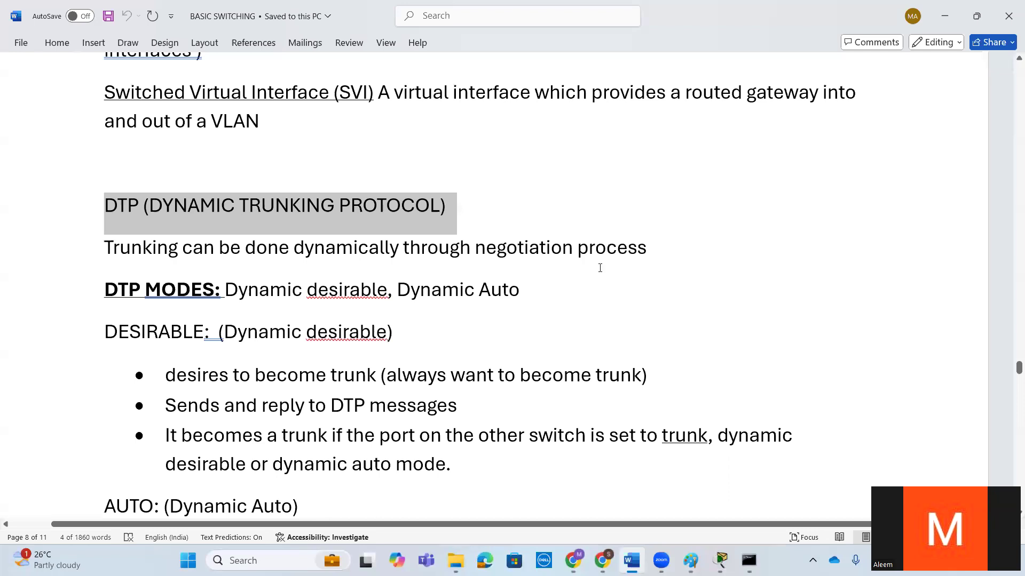
triple_click(527, 249)
click(527, 250)
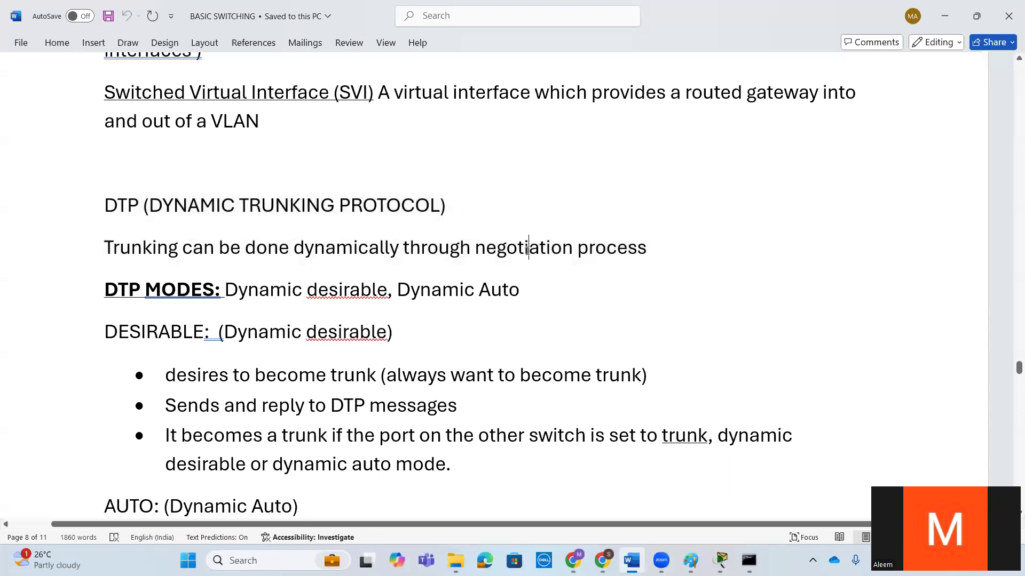
double_click(527, 250)
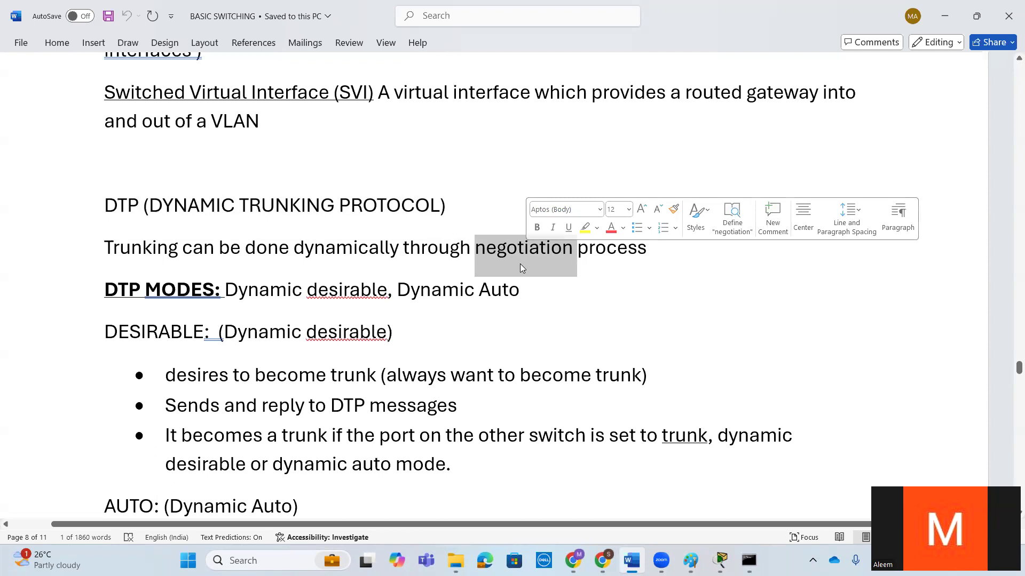
click(529, 316)
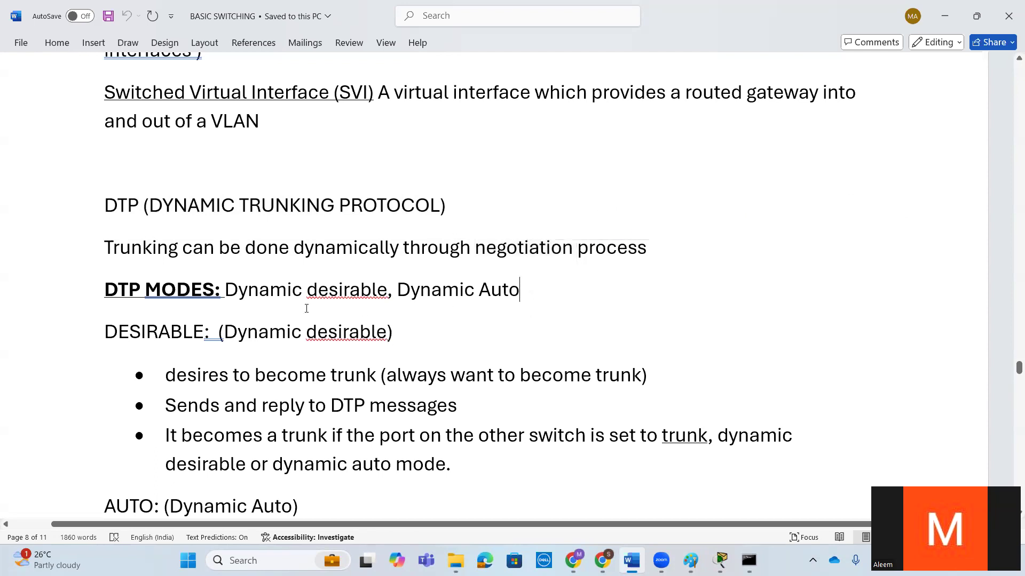
Review the DTP MODES line, highlighting Dynamic desirable and Dynamic Auto in turn, and move on to the mode descriptions
drag(143, 291, 223, 292)
key(End)
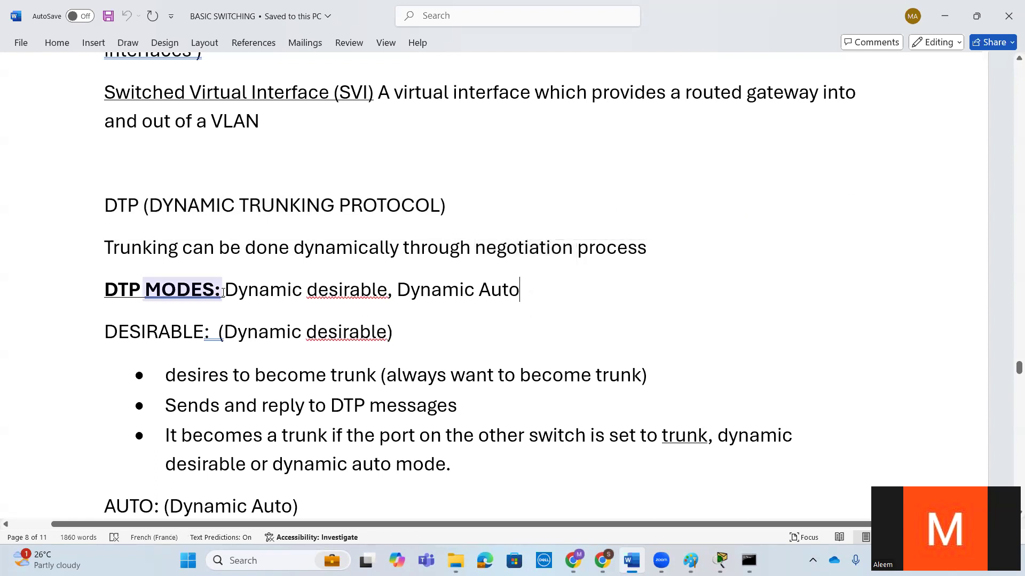
drag(225, 291, 387, 292)
click(404, 291)
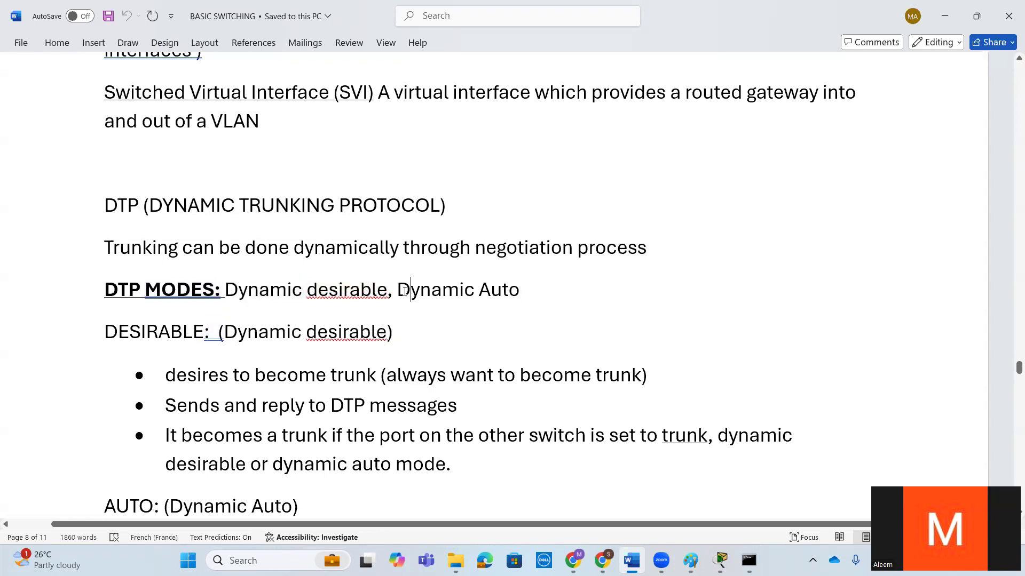
drag(450, 288, 518, 292)
click(447, 346)
scroll(446, 343, down, 3)
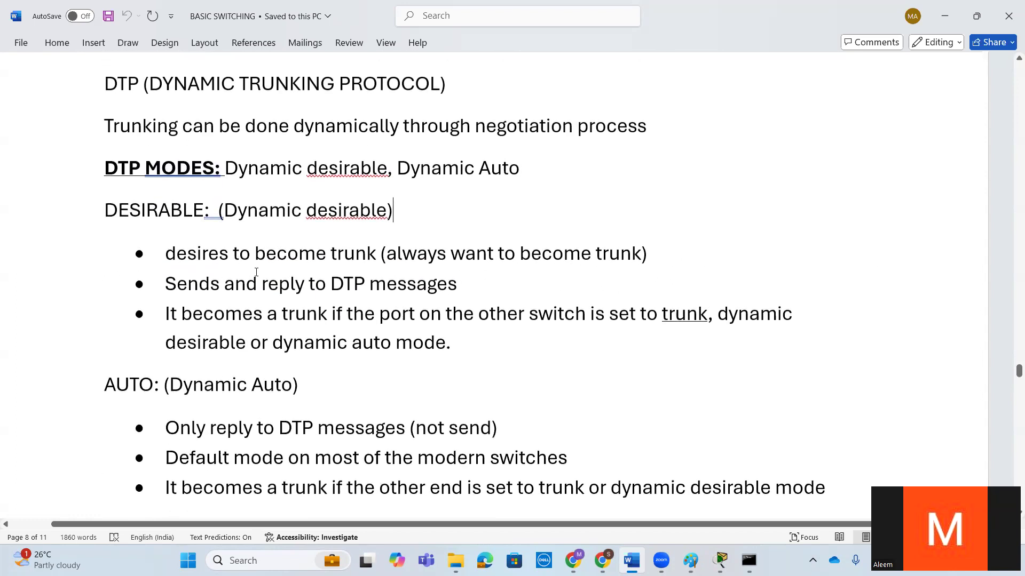
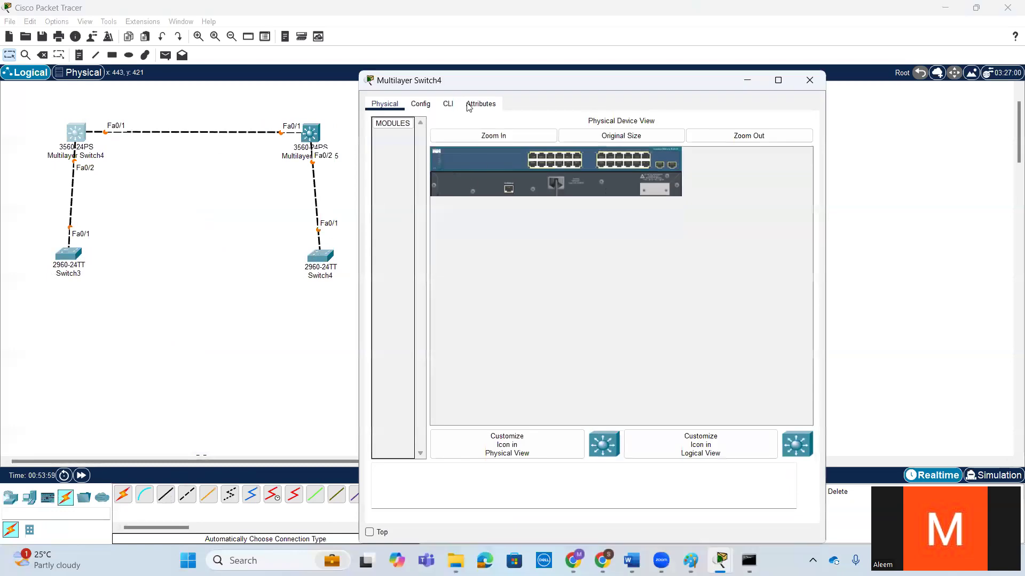
Open Multilayer Switch4's CLI in Packet Tracer and answer no to the initial configuration dialog
key(Return)
key(Return)
key(Return)
key(Return)
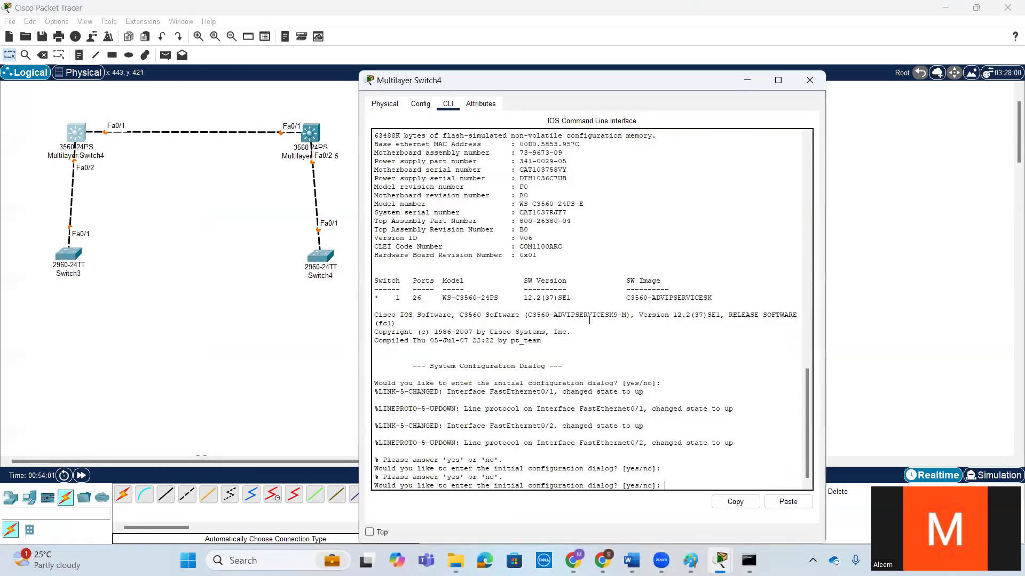
text(no)
key(Return)
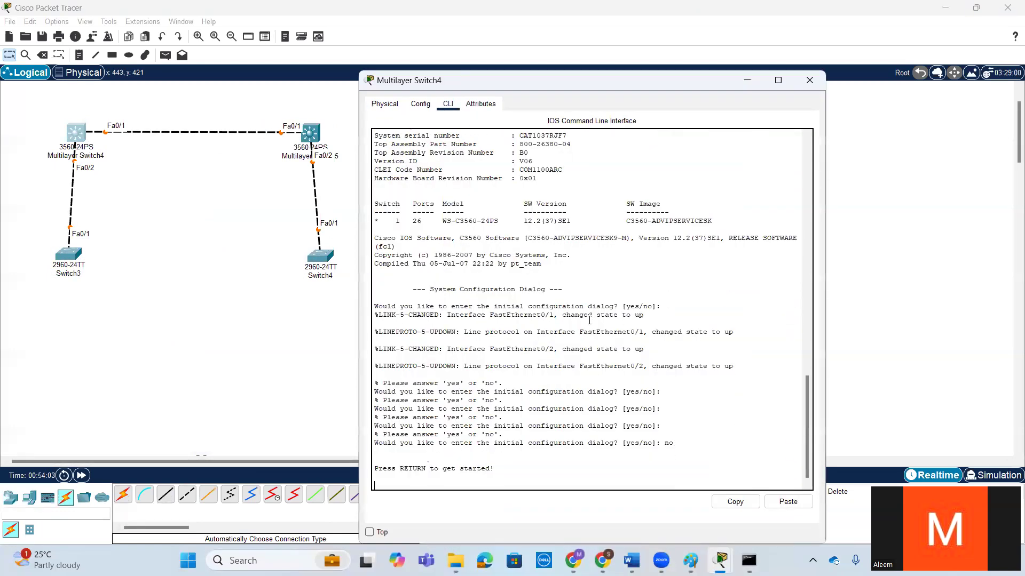
Start Multilayer Switch4's console session and enter privileged EXEC mode with en
key(Return)
key(Return)
key(Return)
key(Return)
text(en)
key(Return)
key(Return)
key(Return)
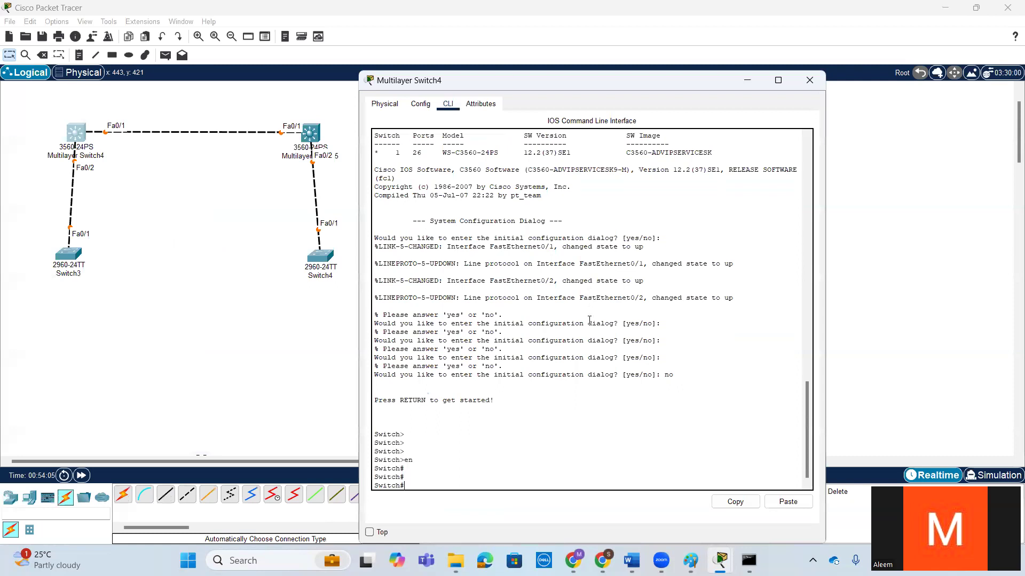
Run show interfaces fastEthernet 0/1 on Multilayer Switch4
text(sh)
key(Tab)
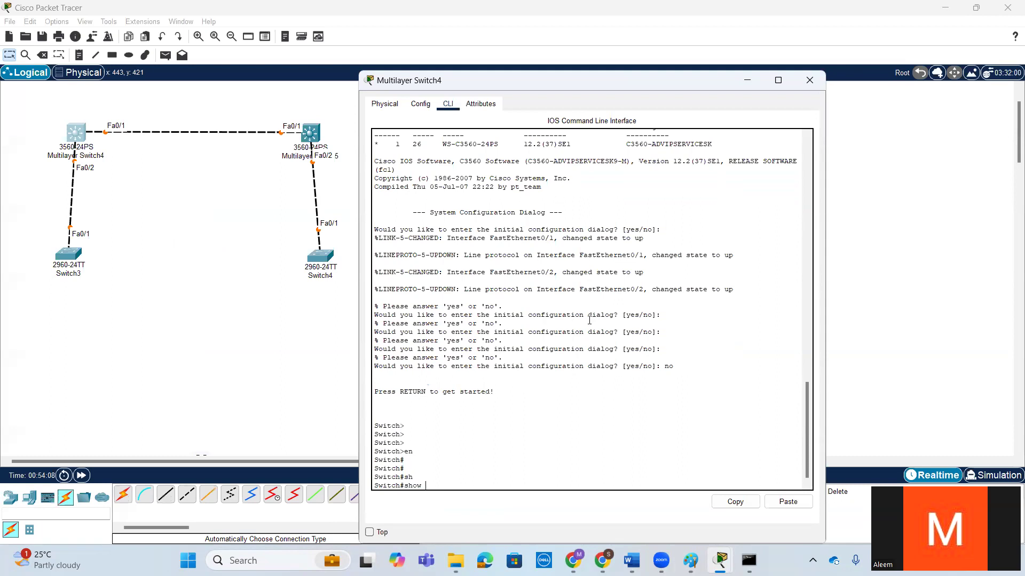
text(in)
key(Tab)
text(f)
key(Tab)
text(0/1)
key(Return)
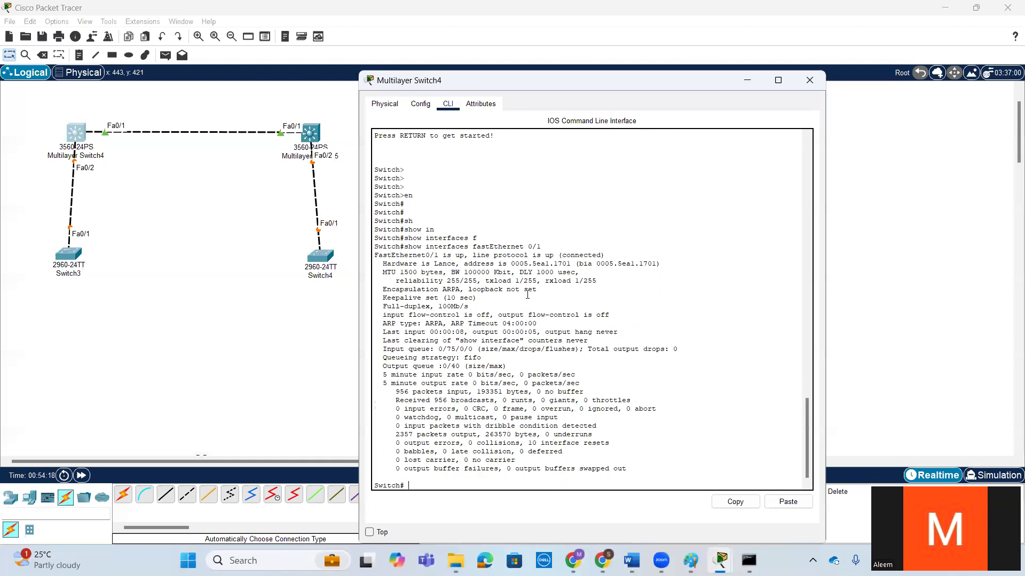
key(Return)
key(Return)
key(Return)
key(Return)
key(Return)
key(Return)
key(Return)
key(Return)
key(Return)
key(Return)
key(Return)
key(Return)
Display the switchport details of interface fastEthernet 0/1 with show interfaces fastEthernet 0/1 switchport
key(Up)
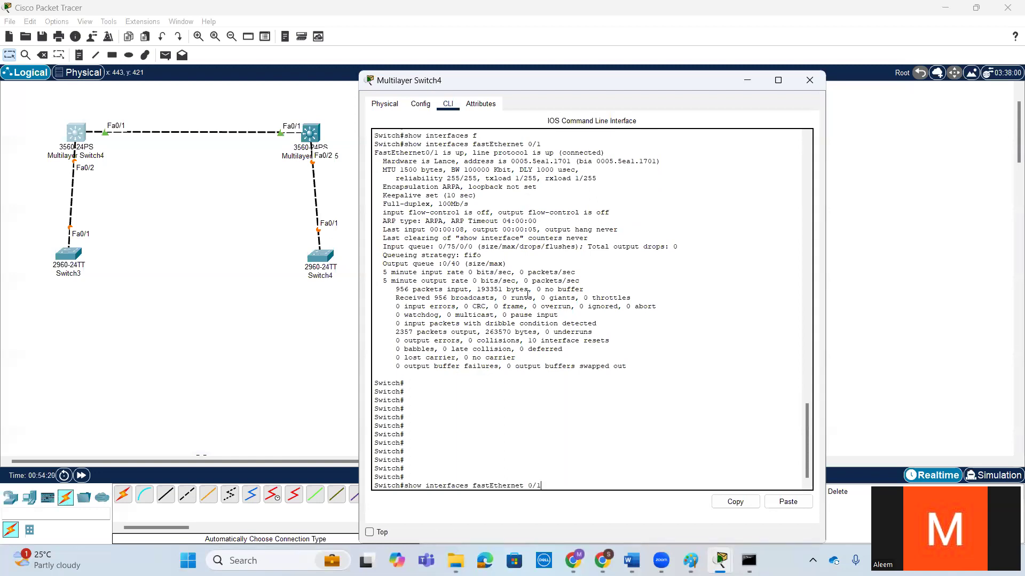
text(sw)
key(Tab)
key(Return)
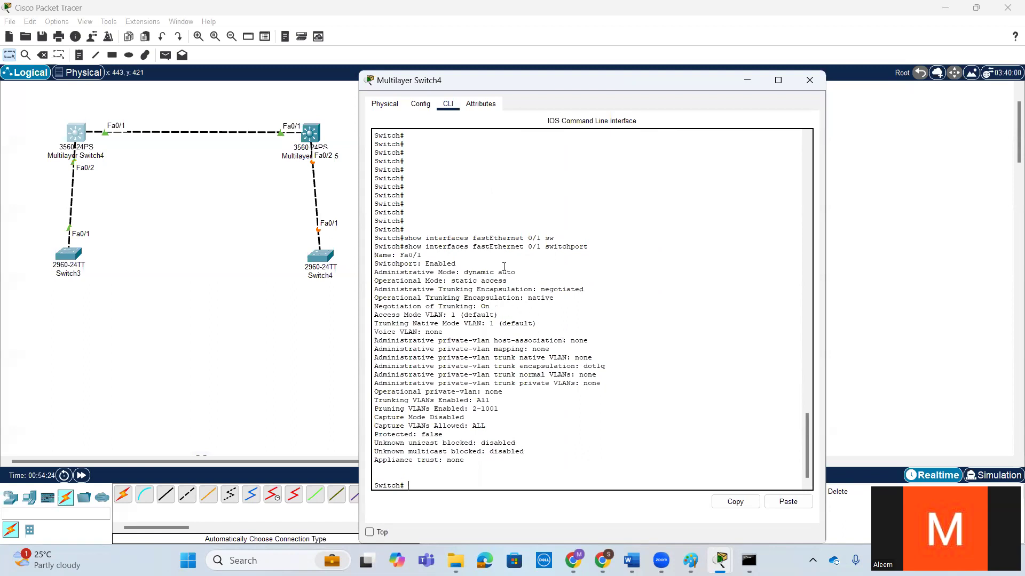
Examine the Administrative Mode and Operational Mode lines in the switchport output, highlighting their values
drag(460, 272, 529, 275)
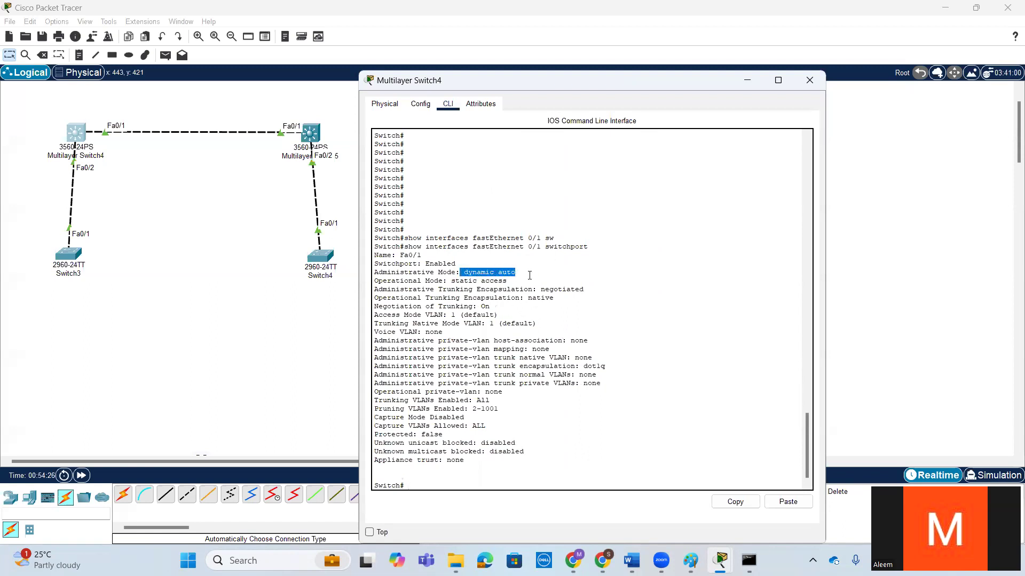
click(735, 502)
click(466, 271)
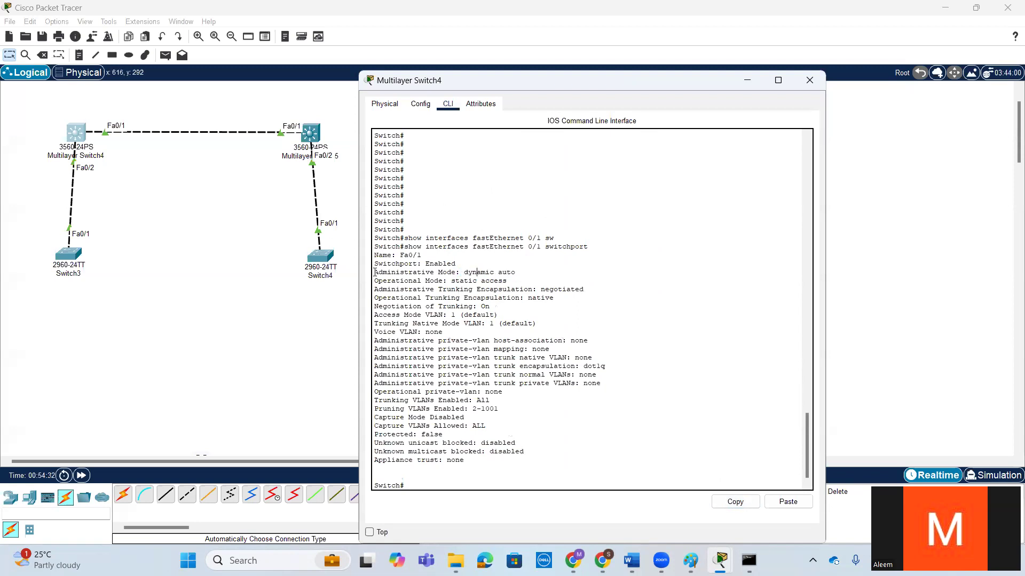
drag(375, 272, 509, 283)
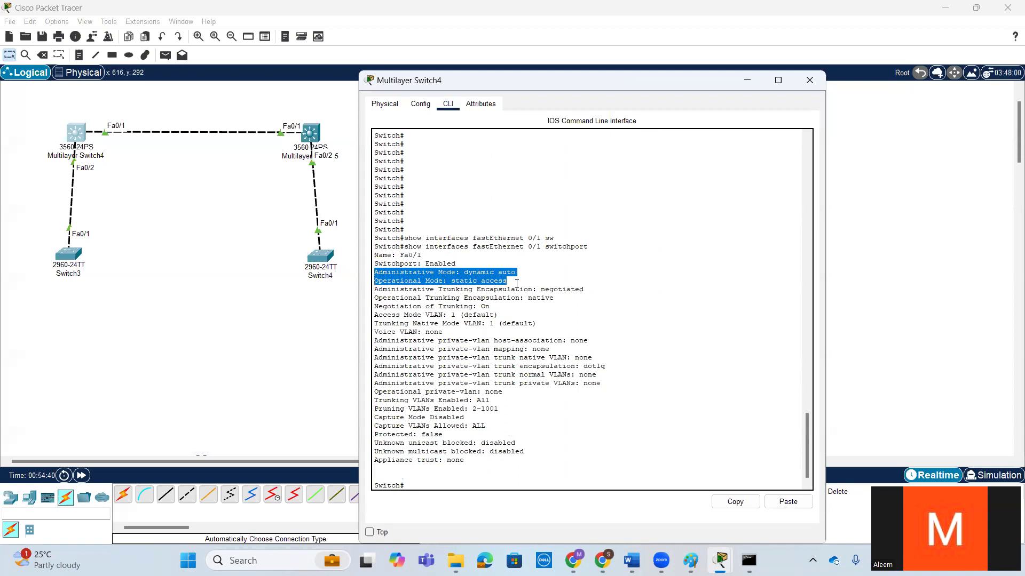
click(517, 284)
drag(510, 284, 451, 282)
drag(515, 285, 451, 282)
drag(523, 286, 483, 281)
click(524, 276)
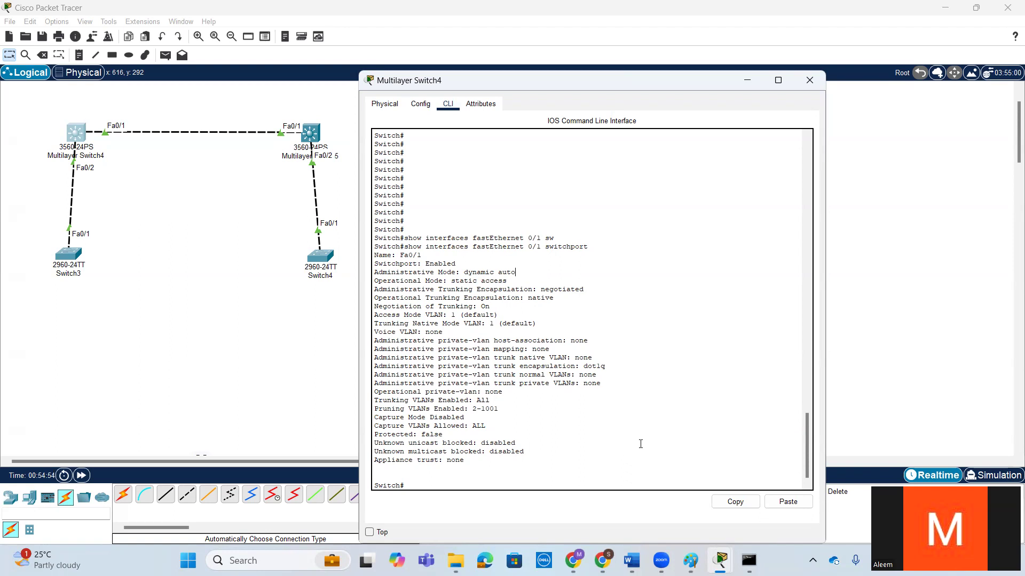
Copy dynamic auto from the Administrative Mode line and place it as a note above Multilayer Switch4 in the workspace
key(Return)
key(Return)
key(Return)
text(c)
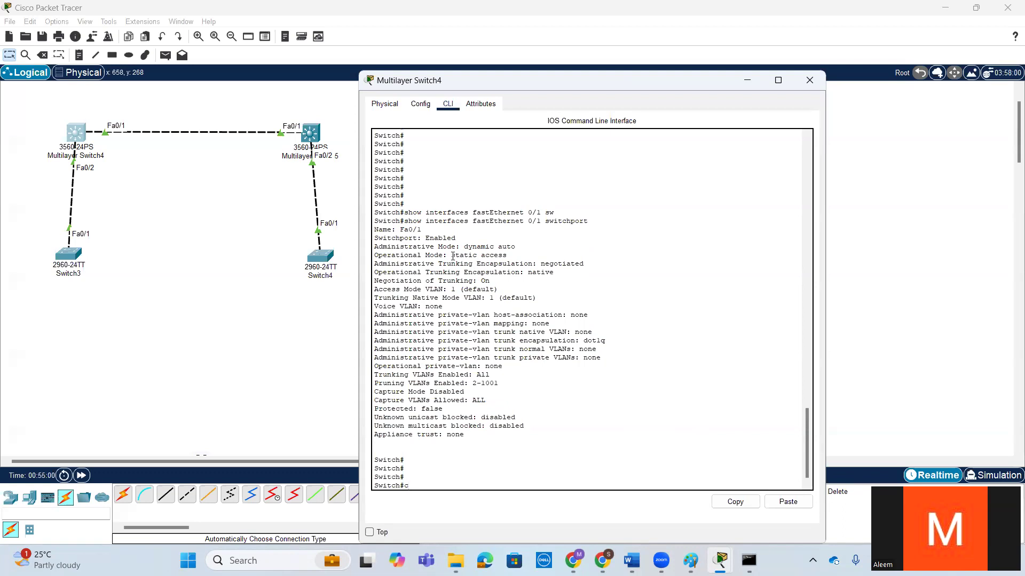
drag(463, 246, 516, 247)
click(735, 502)
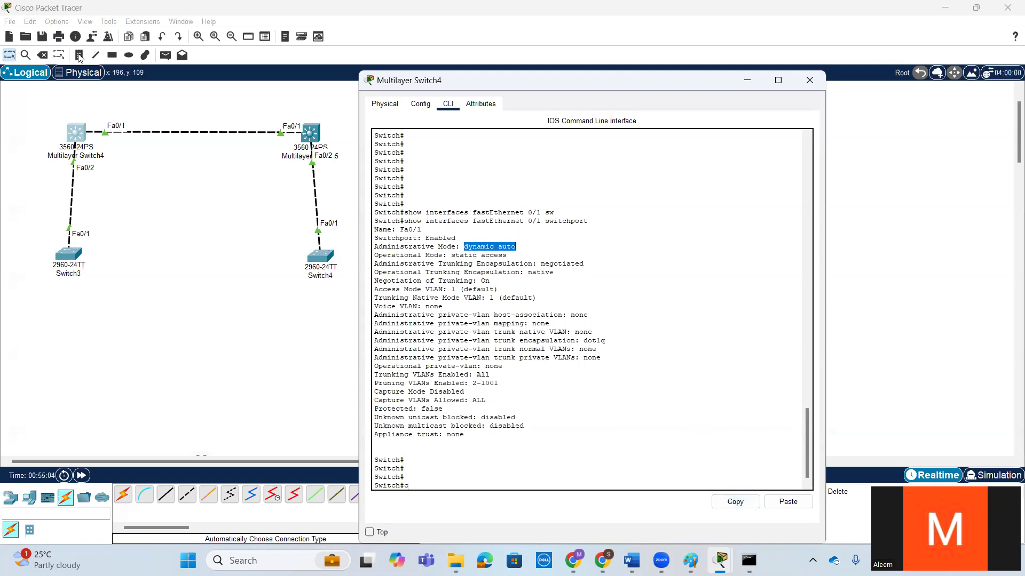
click(79, 56)
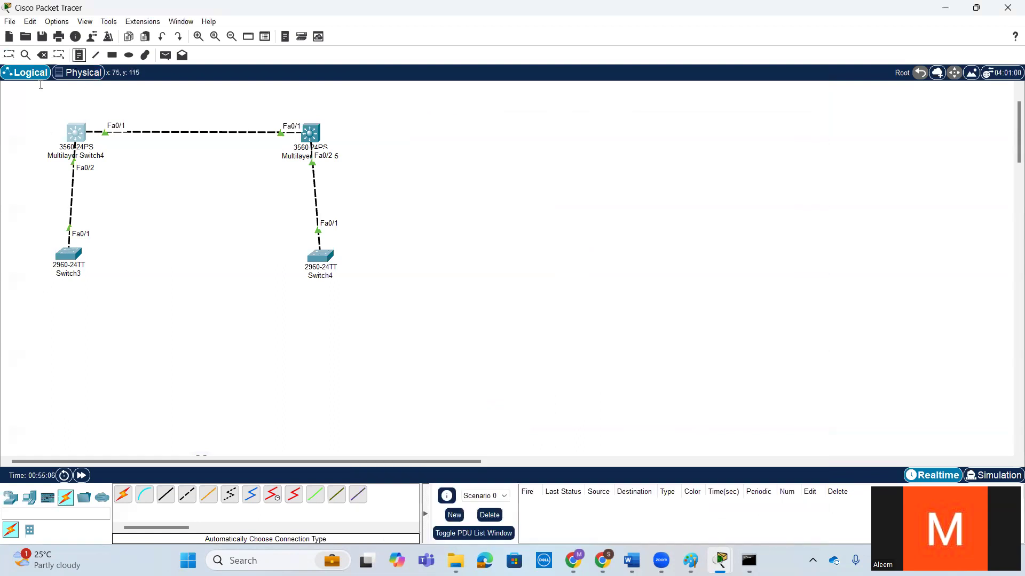
click(56, 96)
key(ctrl+v)
Place a matching dynamic auto note above the second multilayer switch
click(289, 95)
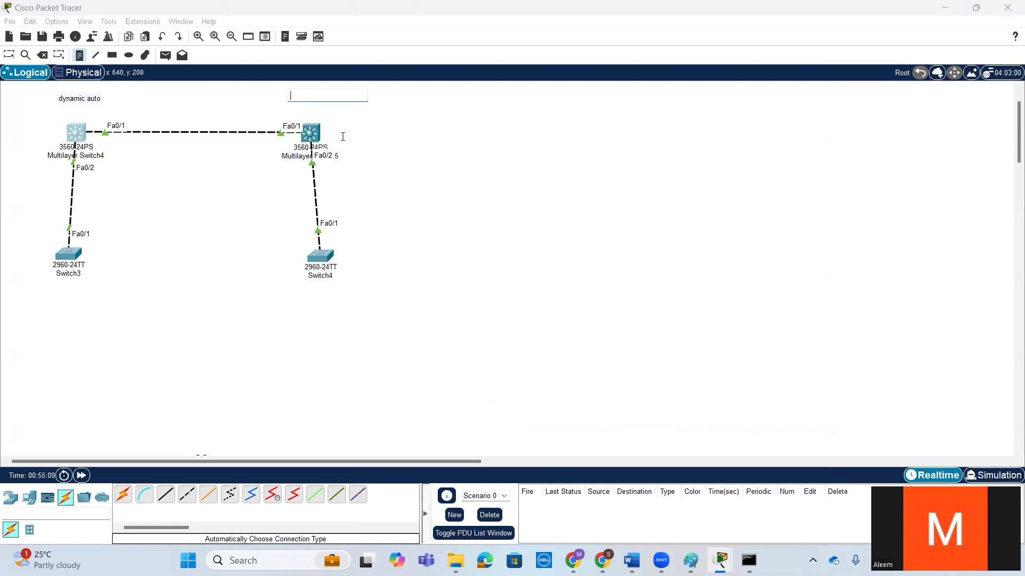
key(ctrl+v)
scroll(72, 269, up, 2)
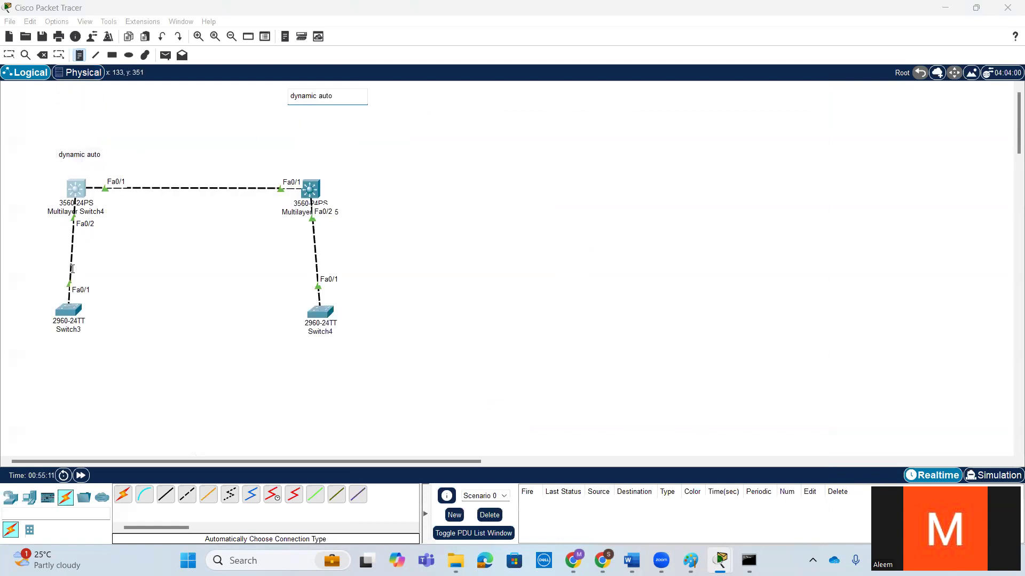
scroll(273, 222, down, 2)
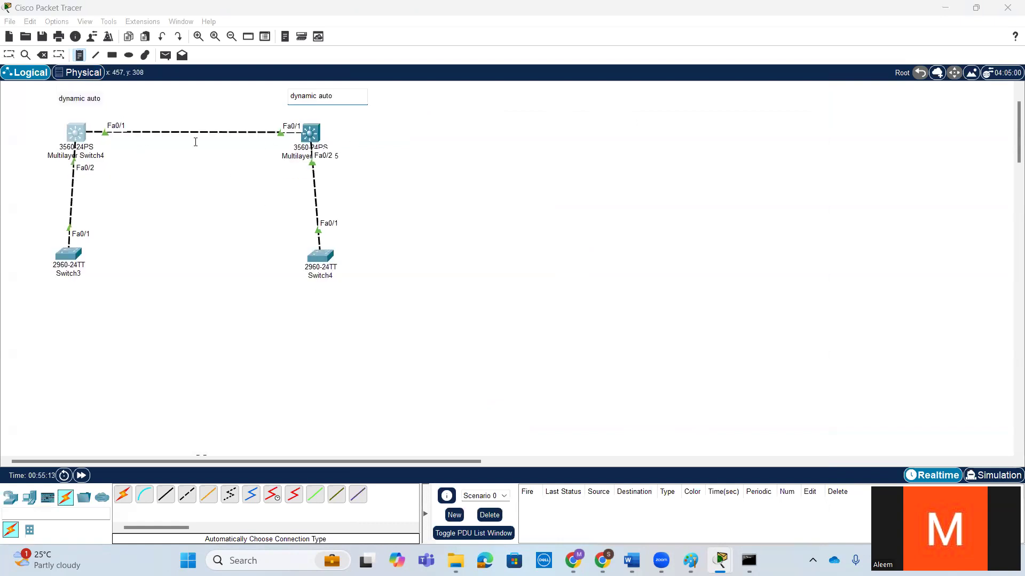
click(154, 219)
Move the group of four switches down to leave more room beneath the two notes
click(9, 55)
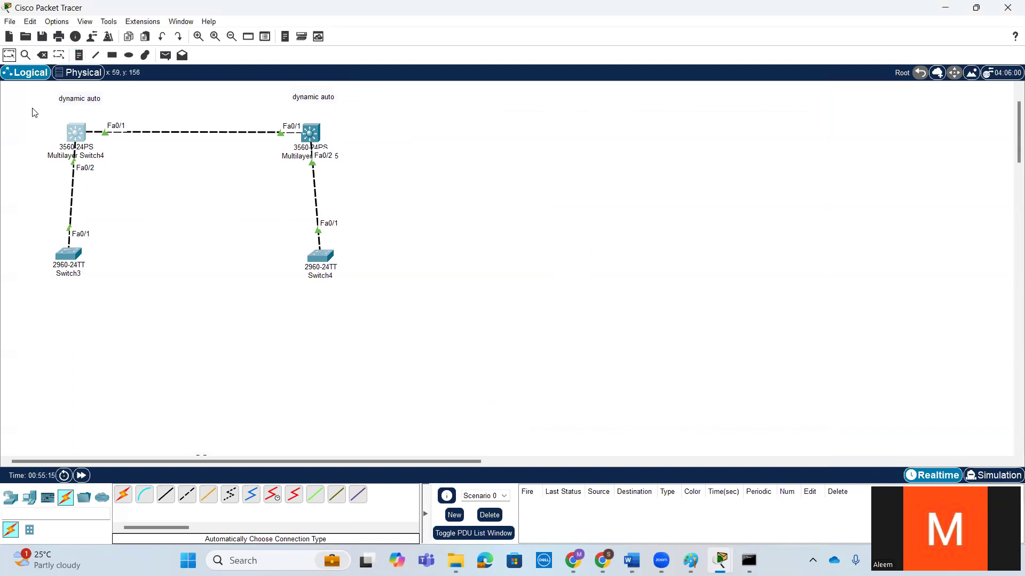
drag(27, 115, 387, 368)
drag(320, 147, 317, 185)
click(373, 142)
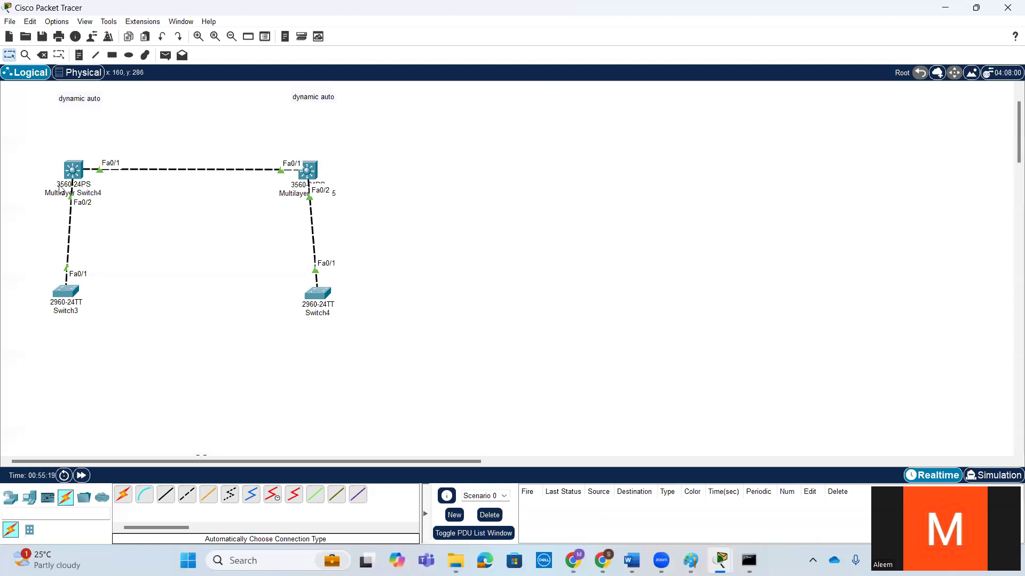
Return to Multilayer Switch4's CLI and check for trunk links with show interfaces trunk
click(73, 169)
click(666, 388)
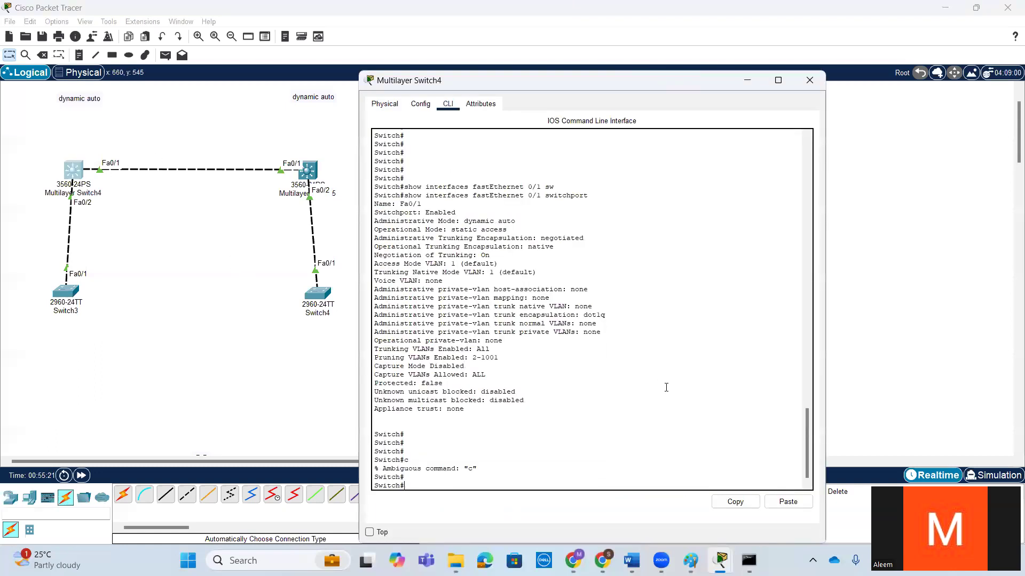
key(Return)
key(Return)
text(sh)
key(Tab)
text(in)
key(Tab)
text(t)
key(Tab)
text(r)
key(Tab)
key(Return)
key(Return)
key(Return)
key(Return)
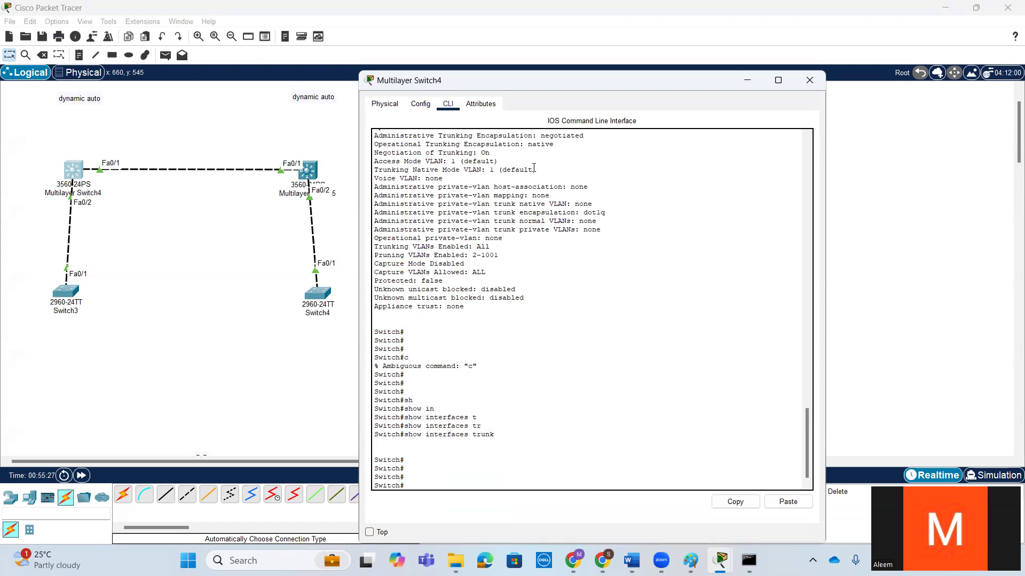
Enter global configuration mode with conf t and open interface fastEthernet 0/1 for configuration
scroll(545, 272, up, 1)
scroll(555, 395, down, 1)
text(conf t)
key(Return)
key(Return)
text(in)
key(Tab)
text(f)
key(Tab)
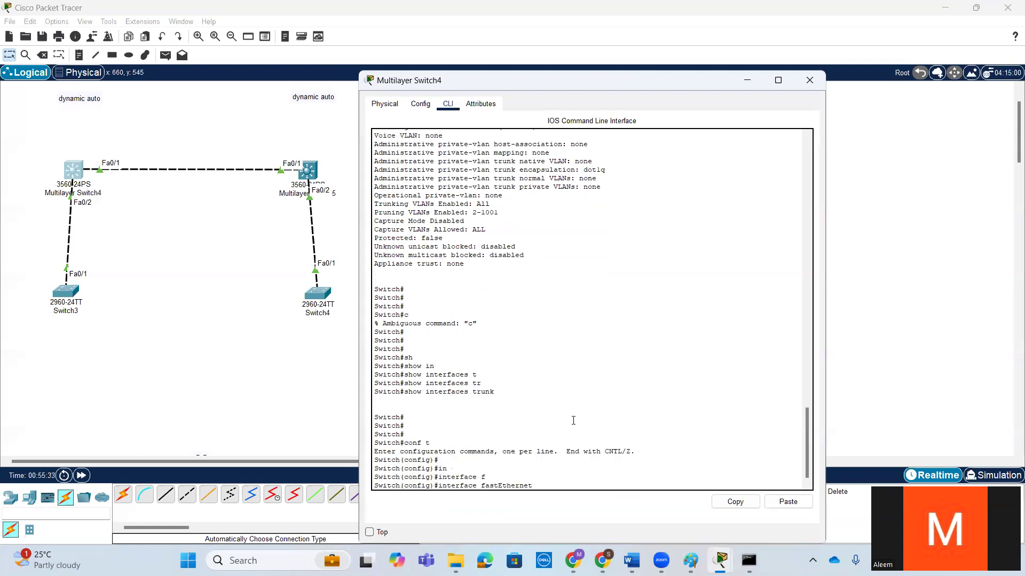
text(0/1)
key(Return)
key(Return)
Begin a switchport mode command for the interface, leaving the mode unspecified
text(sw)
key(Tab)
text(mo)
key(Tab)
text(d)
key(Tab)
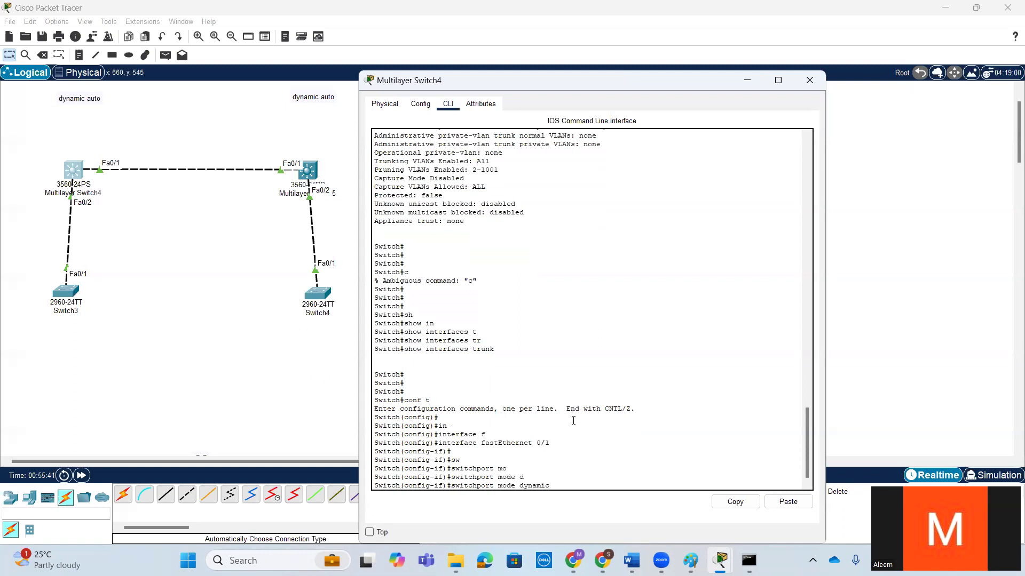
text(d)
key(Tab)
key(BackSpace)
key(BackSpace)
key(BackSpace)
key(BackSpace)
key(BackSpace)
key(BackSpace)
key(BackSpace)
key(BackSpace)
key(BackSpace)
key(BackSpace)
key(BackSpace)
key(BackSpace)
key(BackSpace)
key(BackSpace)
key(BackSpace)
key(BackSpace)
key(BackSpace)
key(BackSpace)
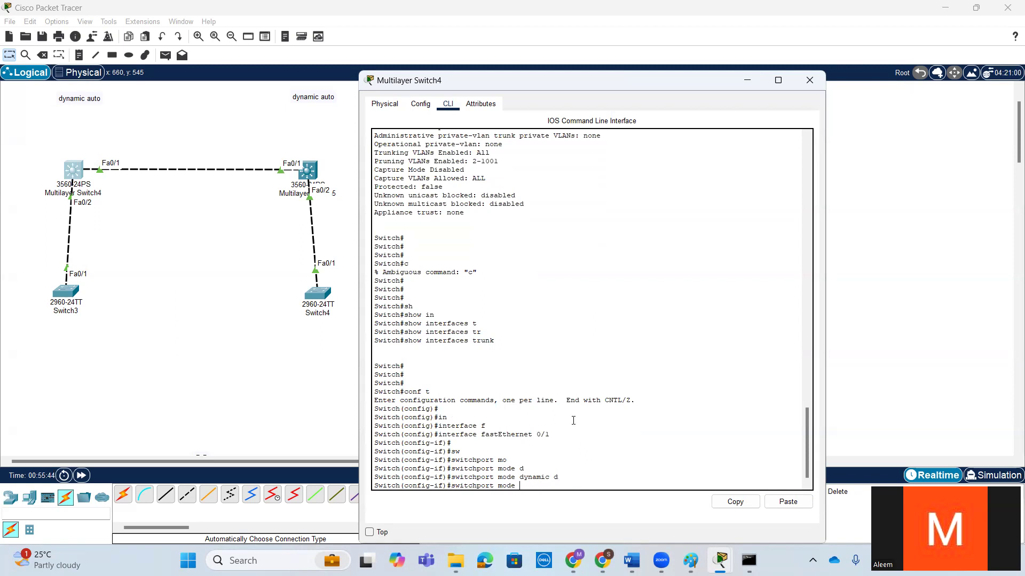
List the available switchport mode options with the ? help, and check whether access takes further parameters
text(?)
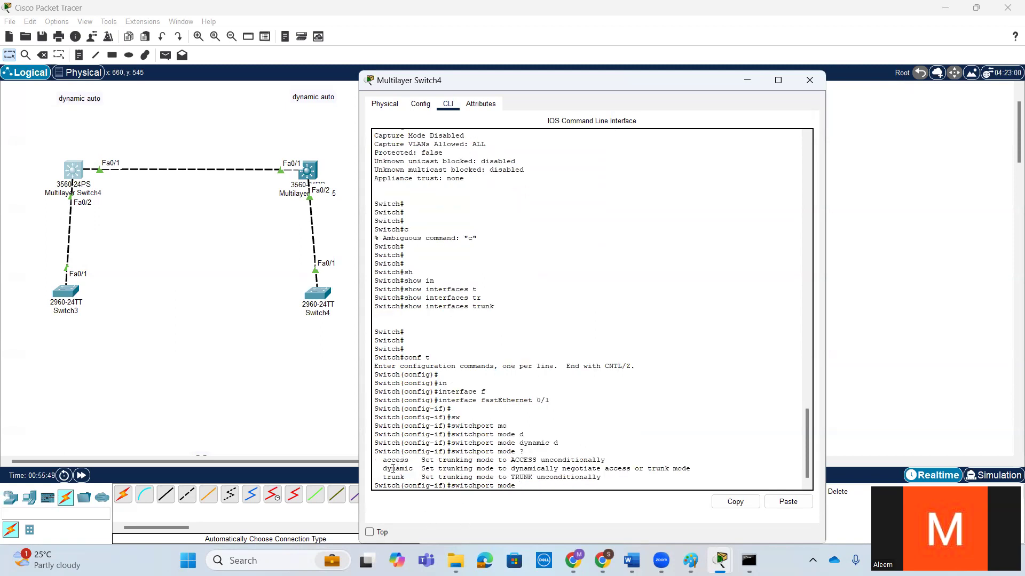
text(ac)
key(Tab)
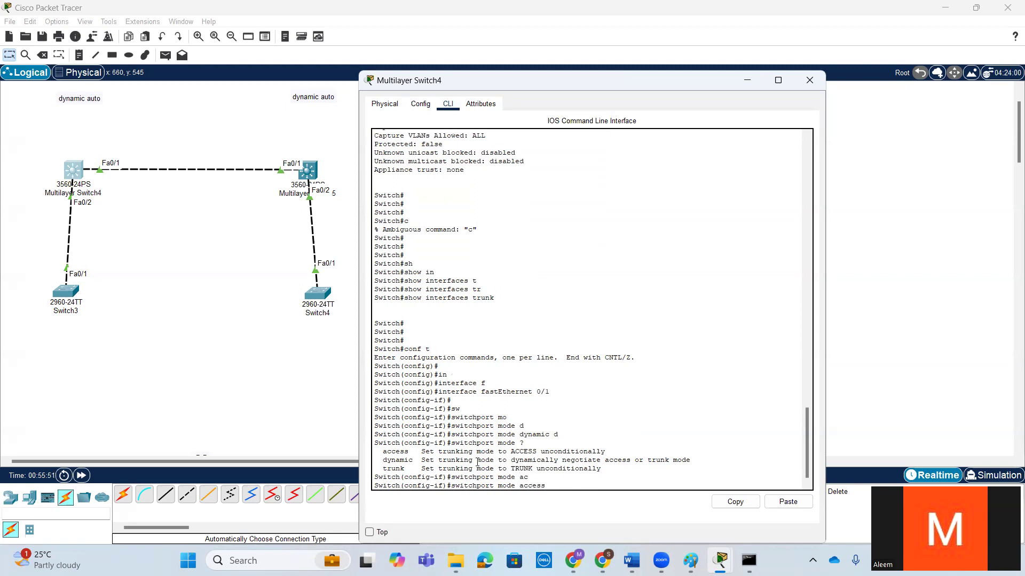
text(?)
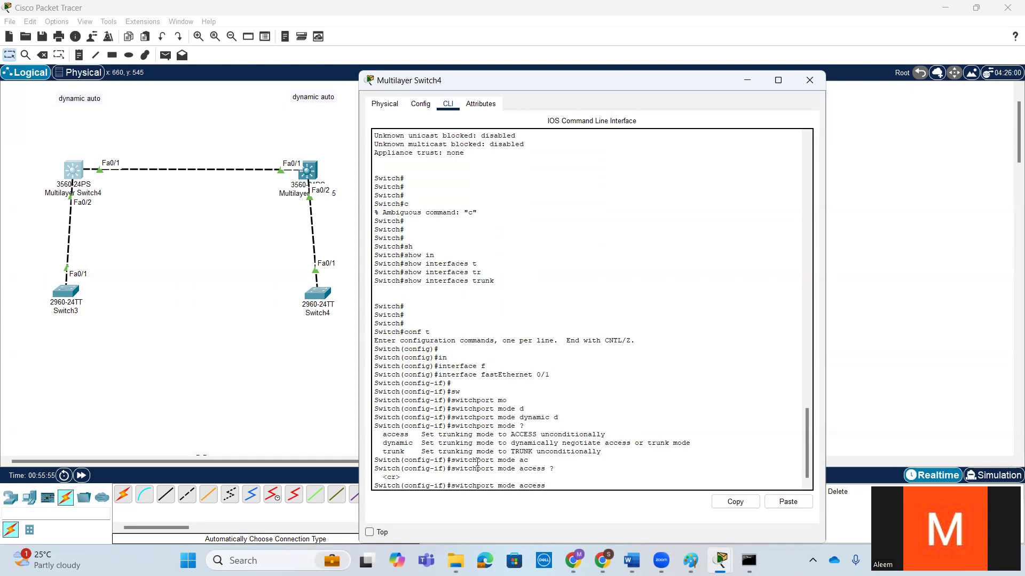
Replace access with dynamic in the command, list its options with ? and highlight auto and desirable
key(BackSpace)
key(BackSpace)
key(BackSpace)
key(BackSpace)
key(BackSpace)
text(d)
key(Tab)
text(?)
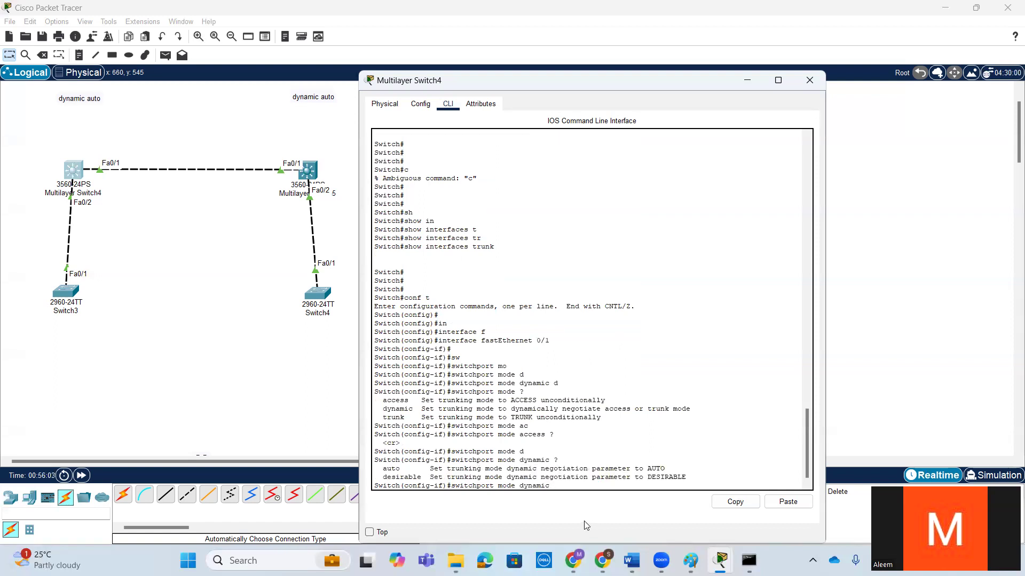
drag(382, 468, 407, 468)
drag(383, 476, 423, 477)
Apply switchport mode dynamic desirable to fastEthernet 0/1 and return to privileged EXEC mode
key(Tab)
text(d)
key(Tab)
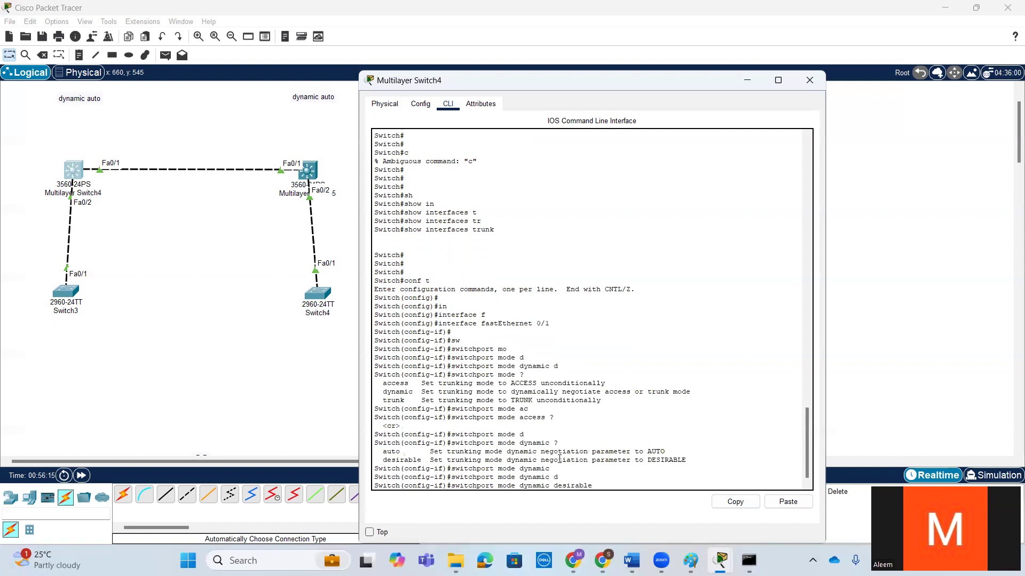
text(?)
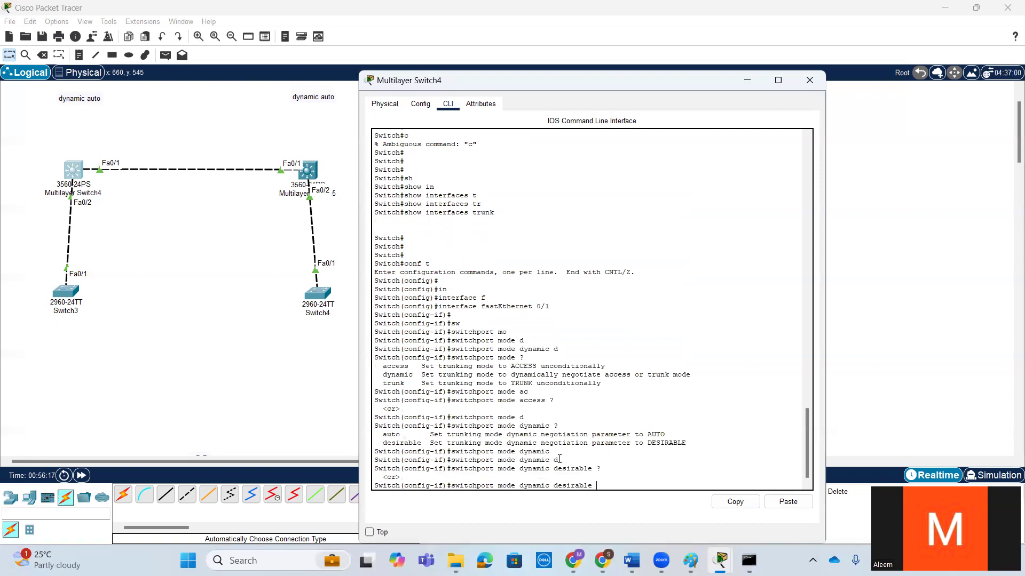
key(Return)
key(Return)
key(Return)
key(Return)
key(Return)
key(Return)
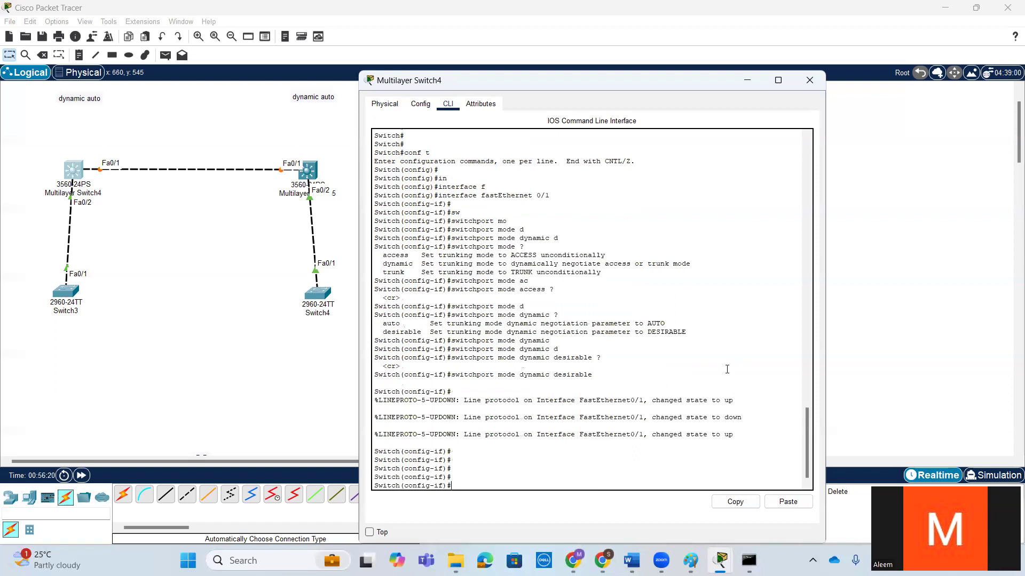
key(ctrl+z)
key(Return)
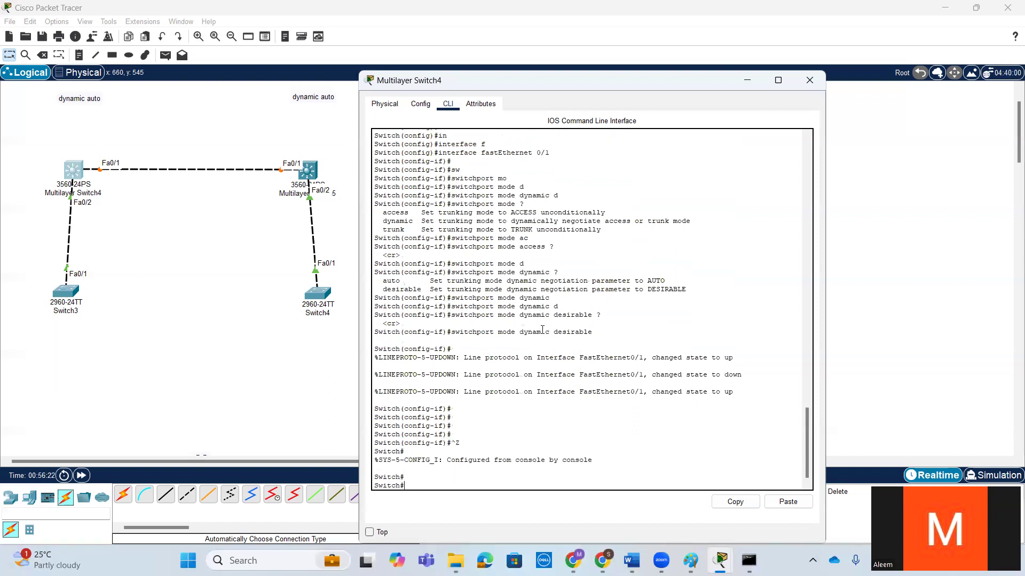
Highlight dynamic desirable in the CLI output and add a second dynamic auto note above the other multilayer switch
drag(515, 315, 592, 314)
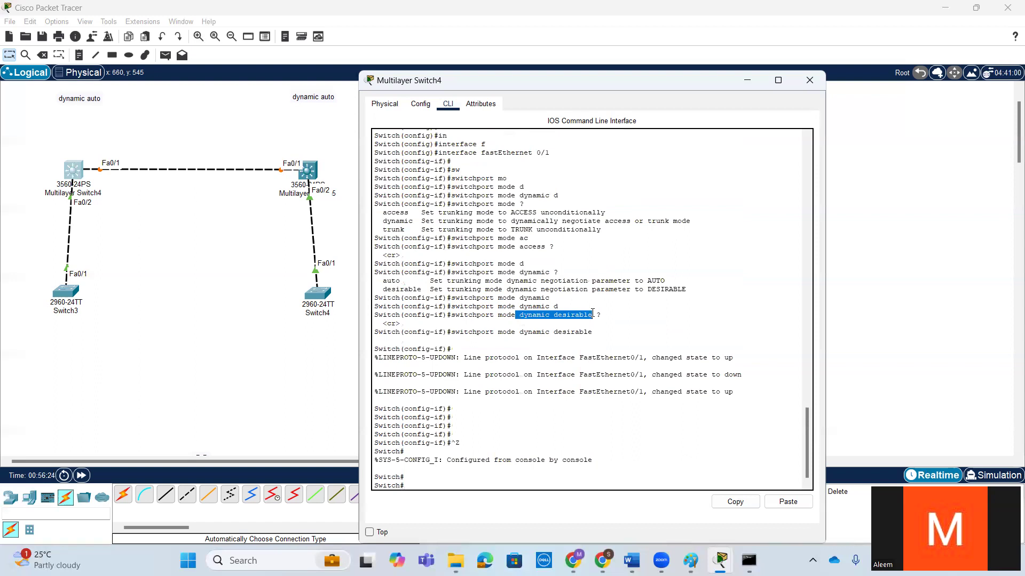
click(306, 119)
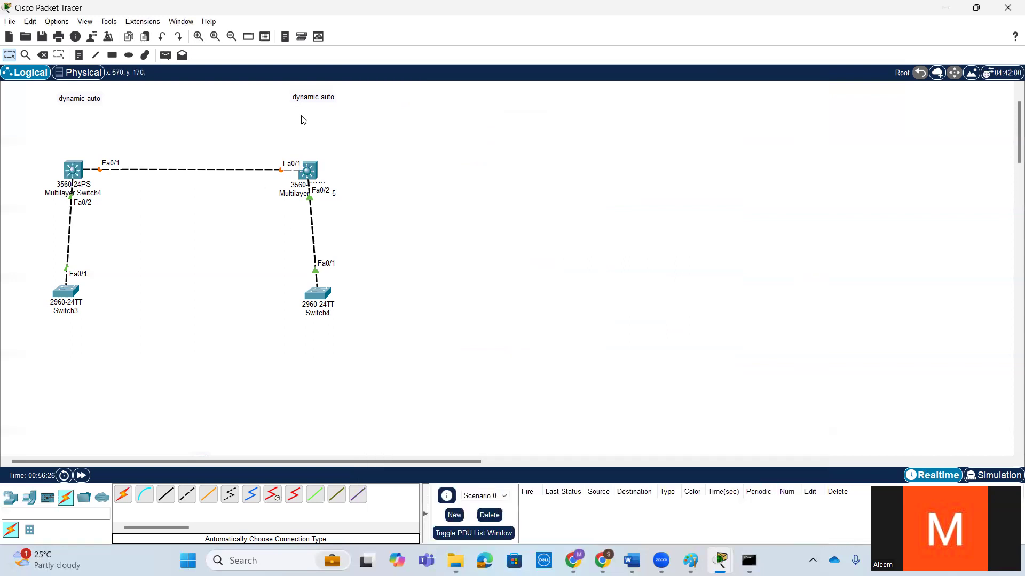
click(78, 58)
click(293, 122)
text(dynamic auto)
Copy dynamic desirable from Multilayer Switch4's CLI output and paste it as a note above that switch
mouse_move(721, 561)
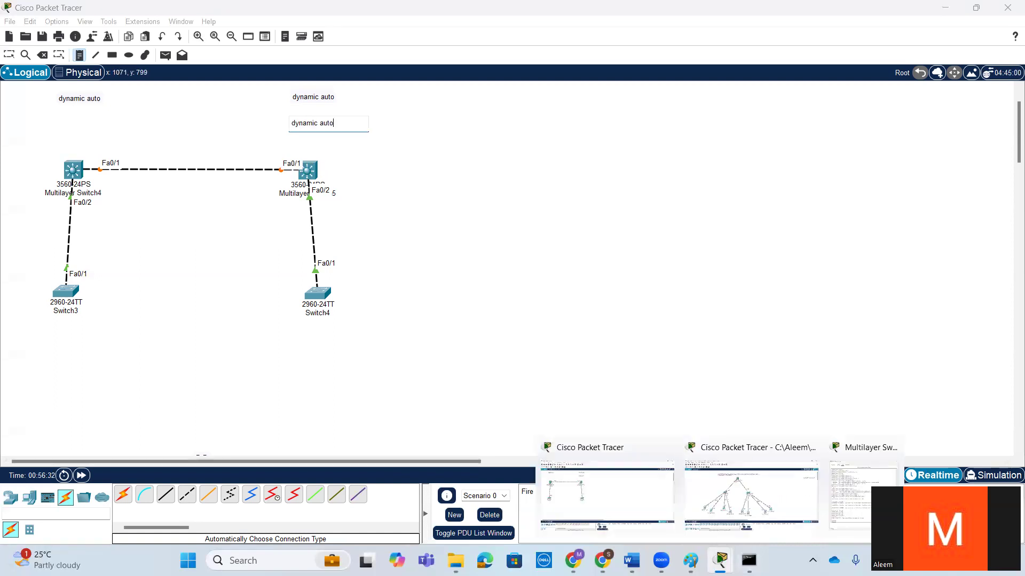
click(863, 488)
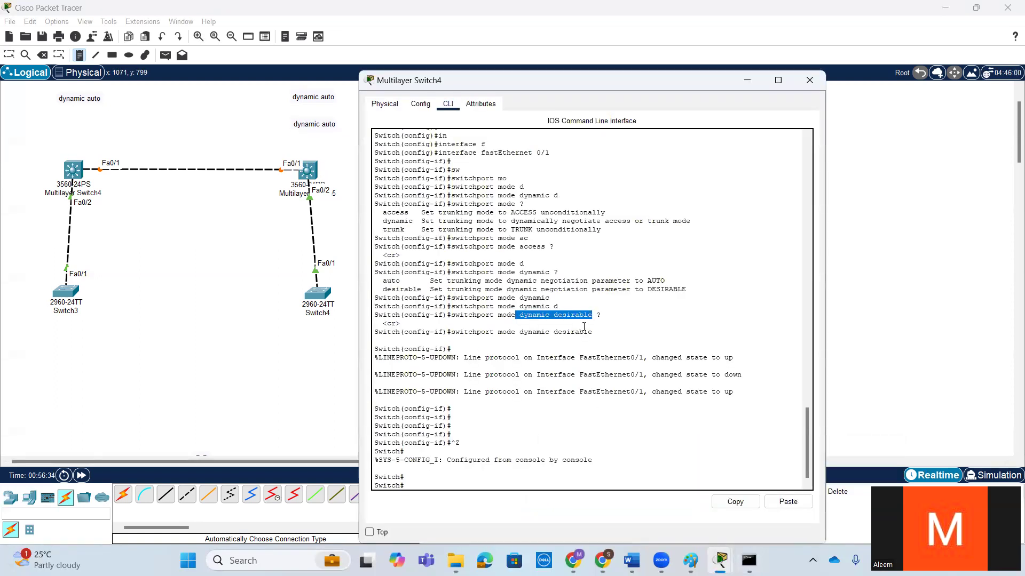
click(735, 502)
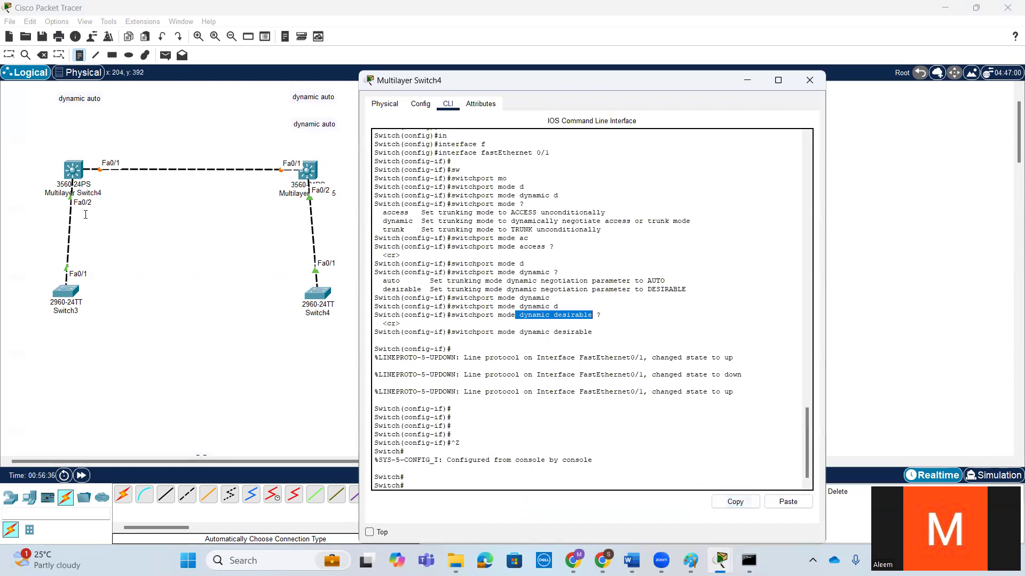
click(60, 115)
key(ctrl+v)
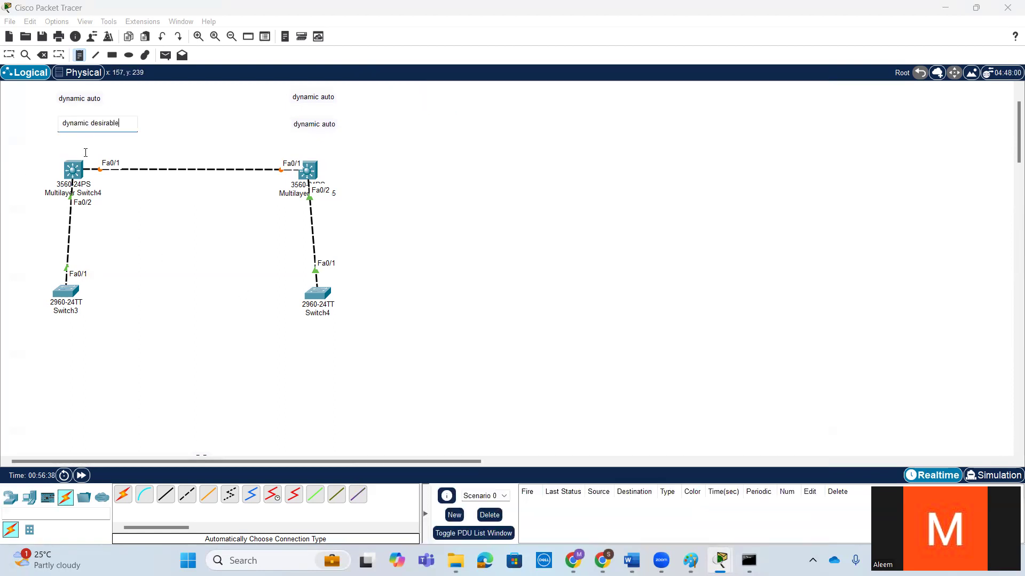
Add a Trunk note beside the dynamic desirable and dynamic auto row, and an Access note beside the dynamic auto pair above it
click(378, 120)
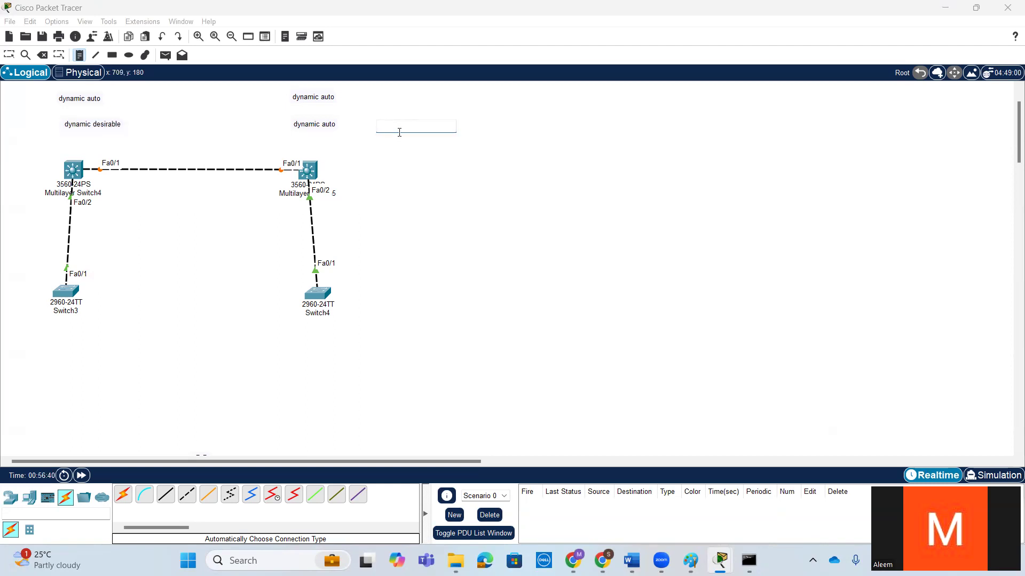
text(Trunk)
click(376, 94)
text(Ace)
key(BackSpace)
text(cess)
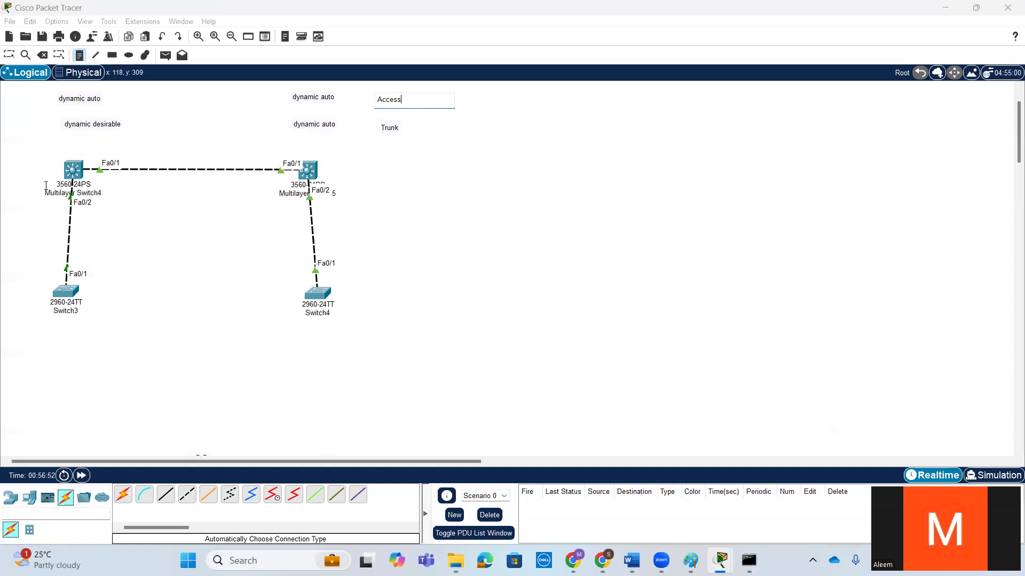
Run show interfaces trunk in Multilayer Switch4's CLI to check the trunk state of its link
click(9, 55)
click(82, 170)
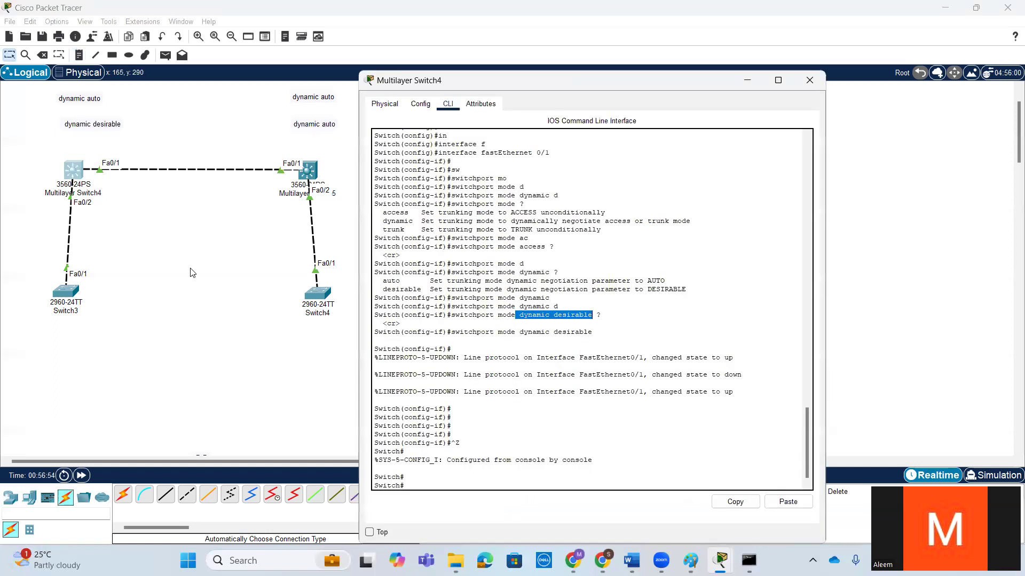
key(Return)
key(Return)
key(Return)
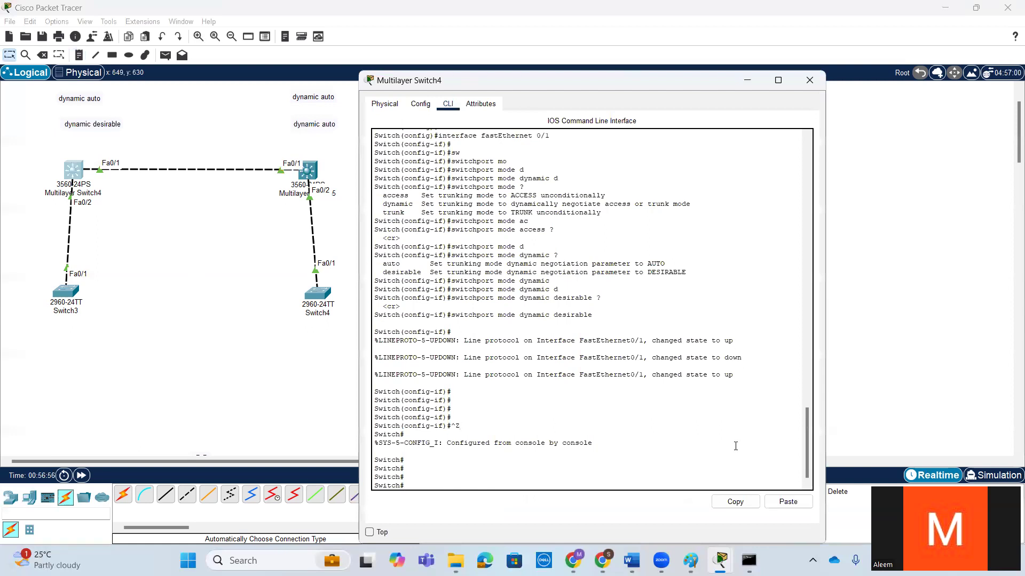
text(sh)
key(Tab)
text(in)
key(Tab)
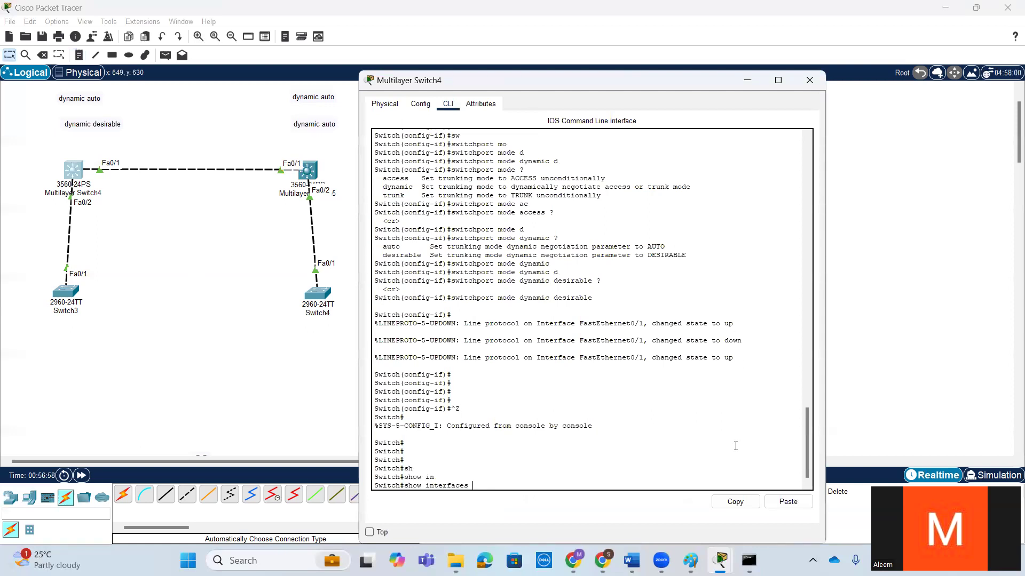
text(tr)
key(Tab)
key(Return)
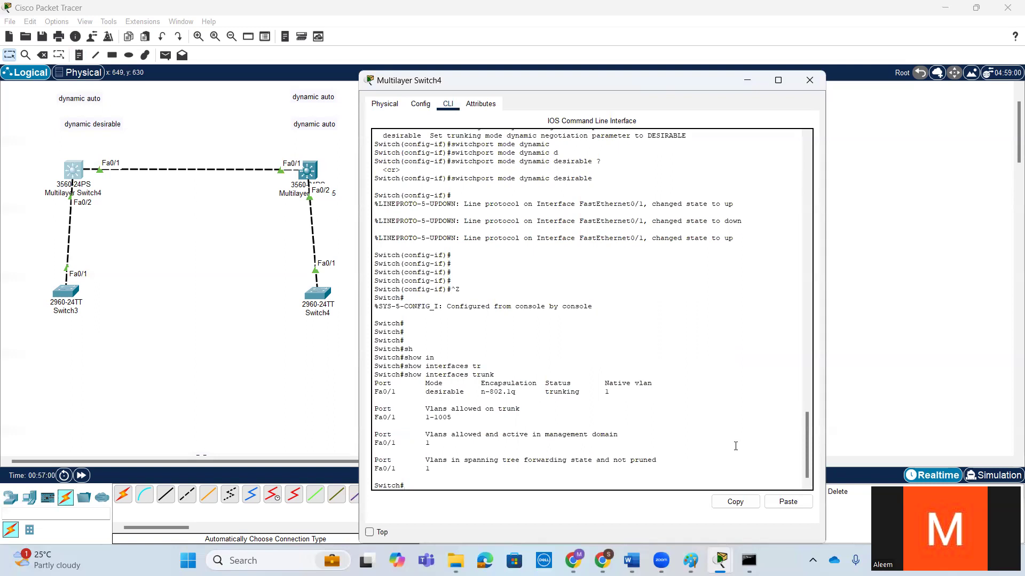
key(Return)
key(Return)
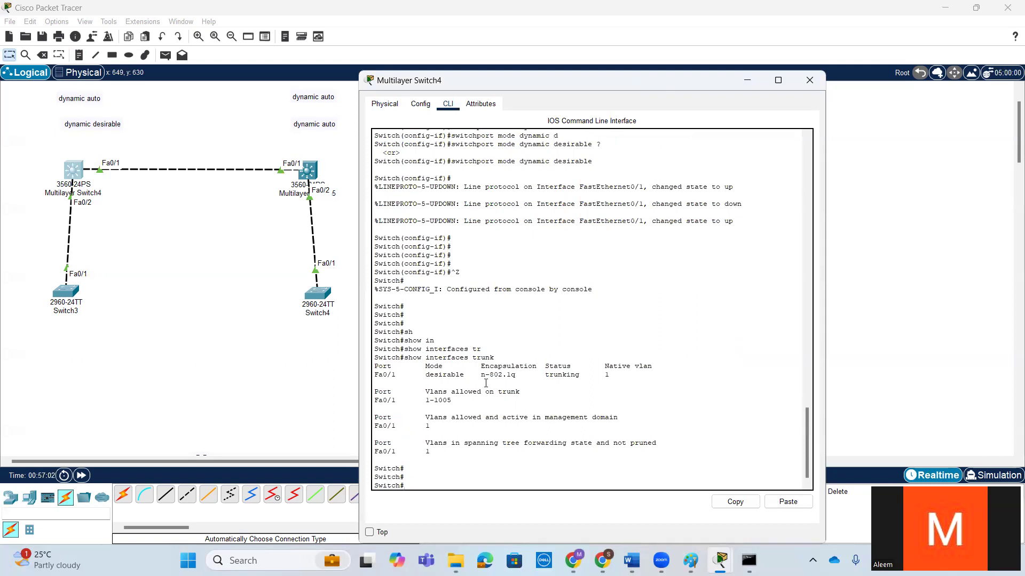
Highlight the encapsulation and mode entries for Fa0/1 in the trunk output, and clear the selection
drag(477, 376, 526, 376)
click(535, 376)
click(426, 376)
drag(447, 377, 469, 376)
click(628, 363)
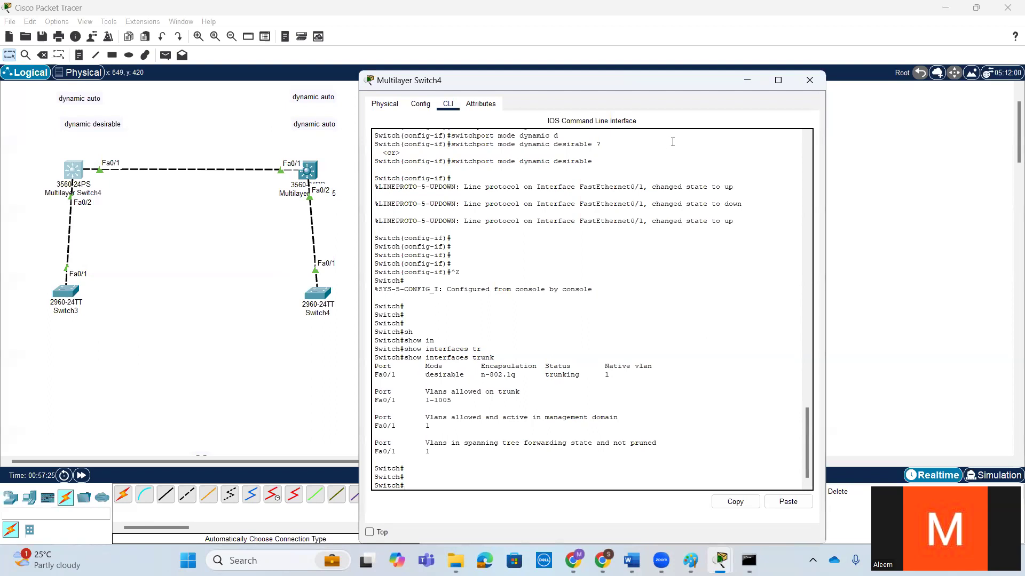